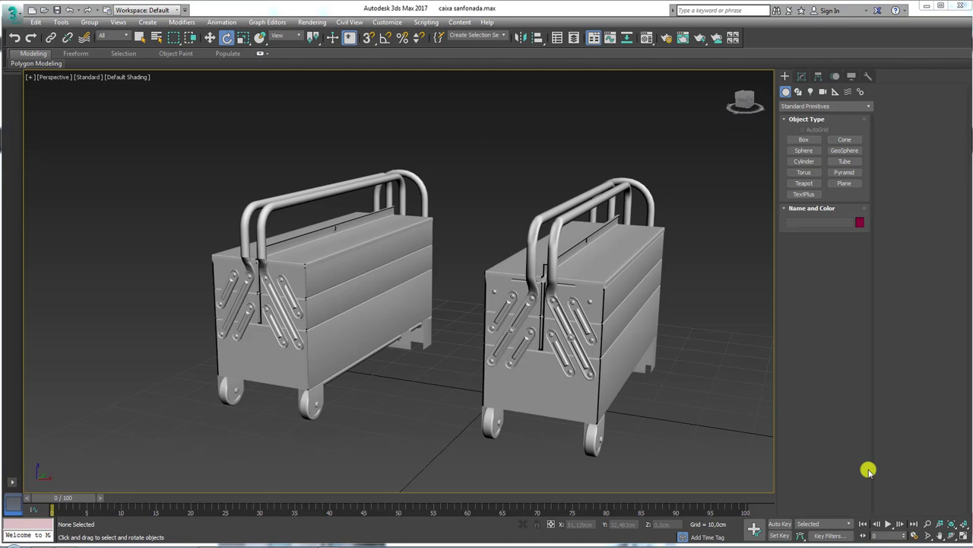
Test-tilt the left toolbox's front handle and slide its top tray along X
left_click(305, 200)
middle_click_drag(240, 234, 253, 247, "alt")
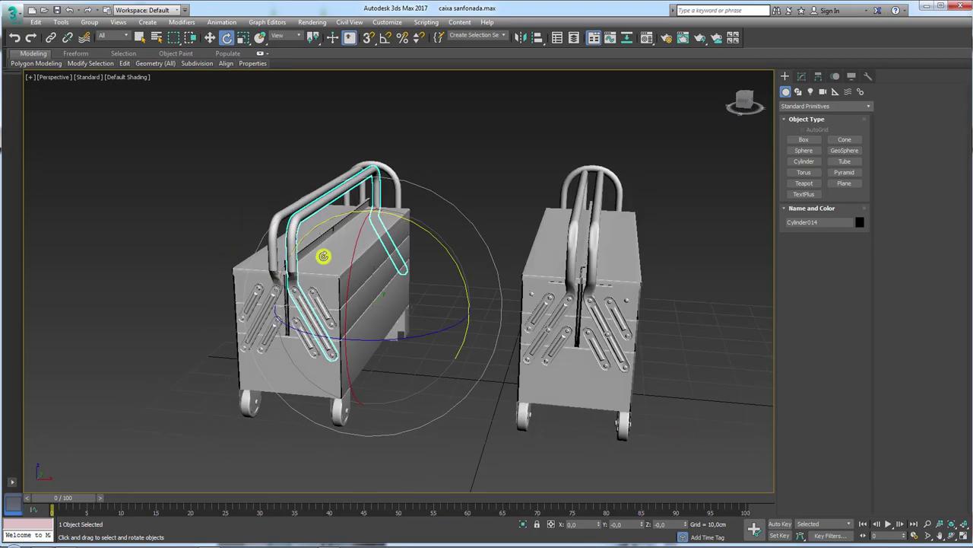
left_click_drag(427, 231, 304, 332)
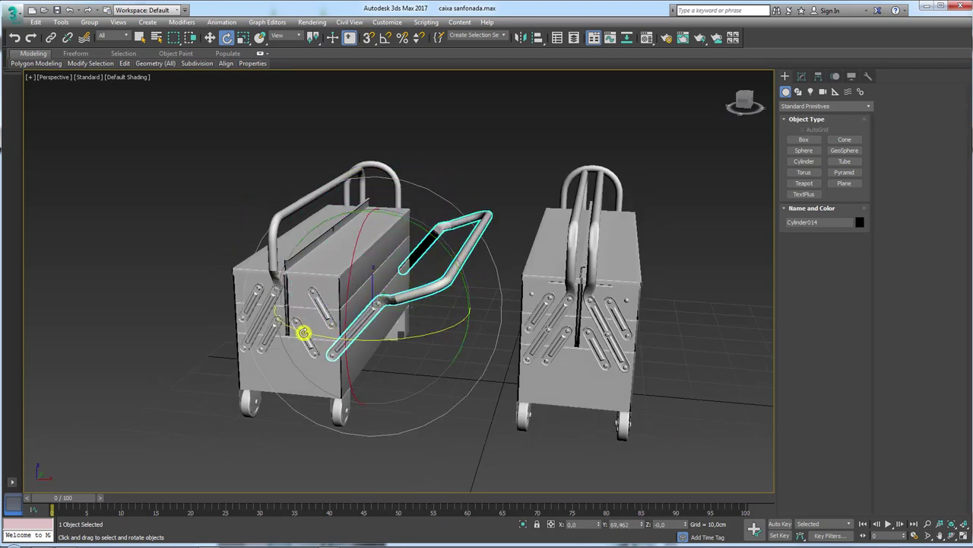
left_click(375, 331)
key("w")
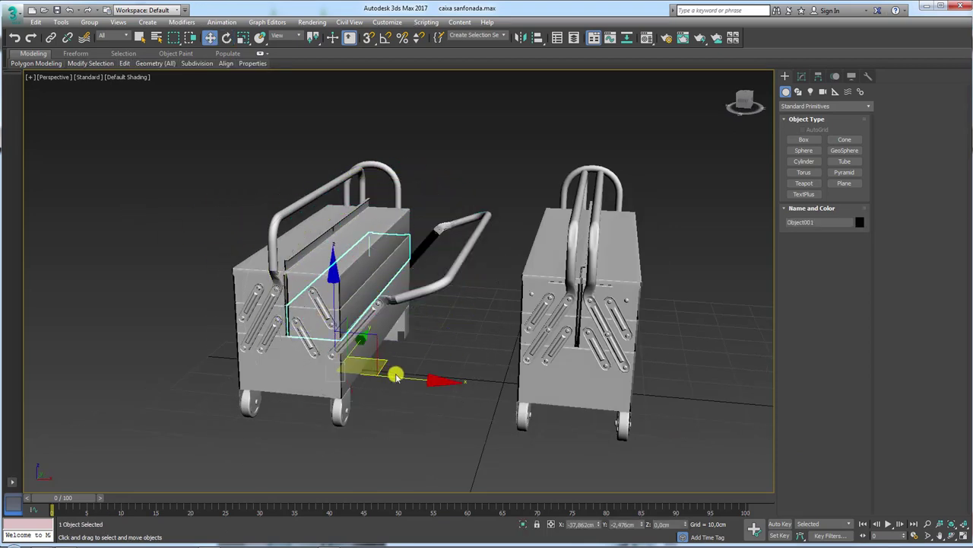
left_click_drag(398, 374, 474, 385)
Slide the second tray along X, reselect the tilted handle and undo the test moves
left_click(335, 297)
middle_click_drag(474, 385, 337, 272, "alt")
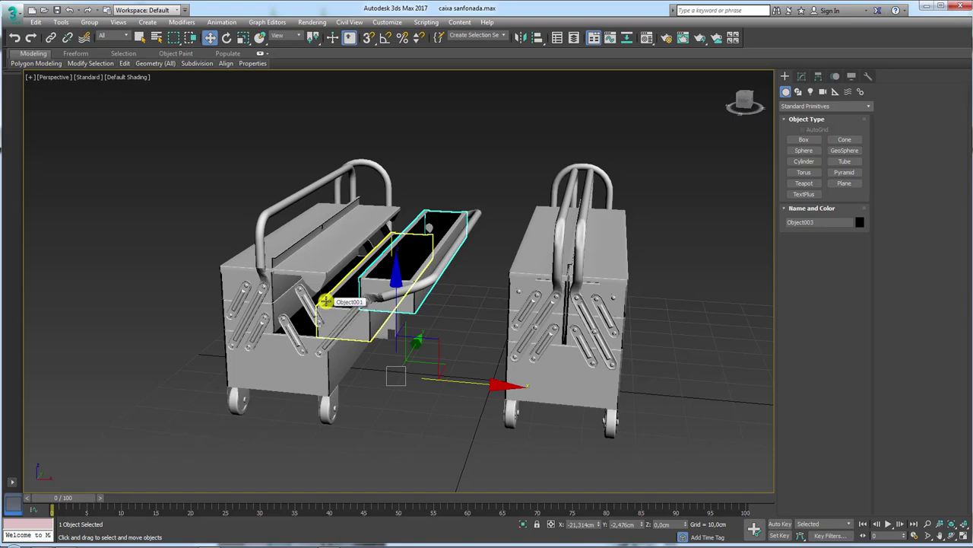
left_click(326, 301)
left_click(326, 301)
left_click(325, 301)
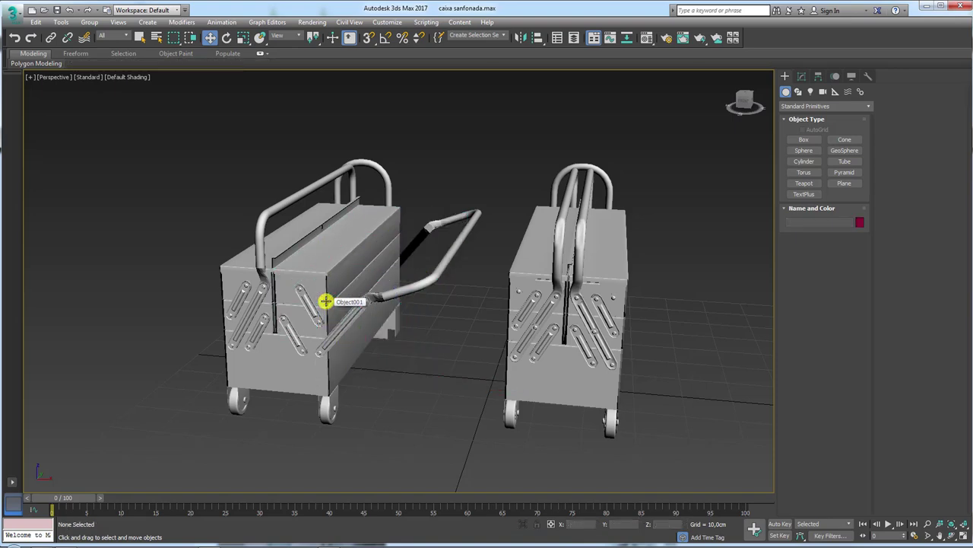
left_click(326, 302)
key("ctrl+z")
Rotate the right toolbox's arm alça 01 esq open to 71° so its trays fan out
mouse_move(428, 294)
middle_mouse_down("alt")
mouse_move(406, 254)
mouse_move(574, 156)
middle_mouse_up("alt")
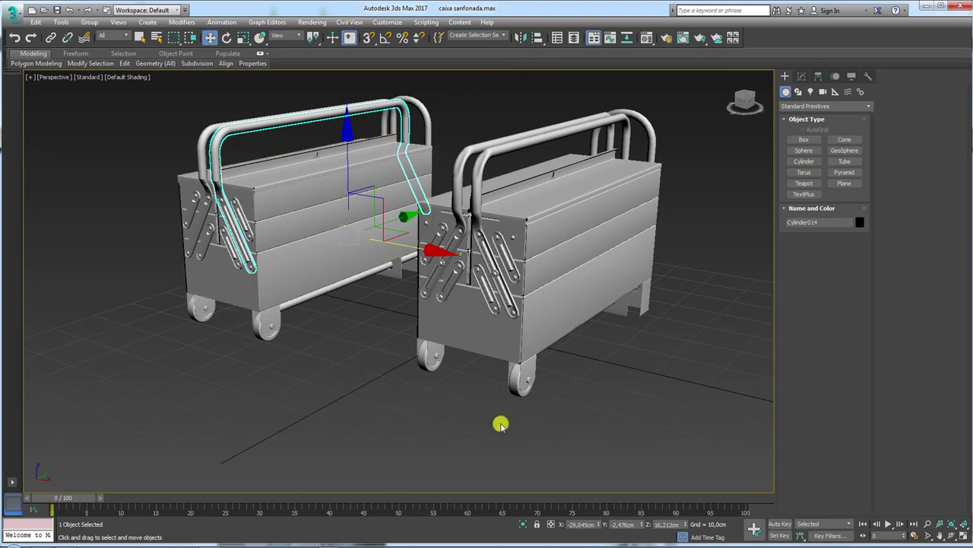
middle_click_drag(630, 335, 565, 348)
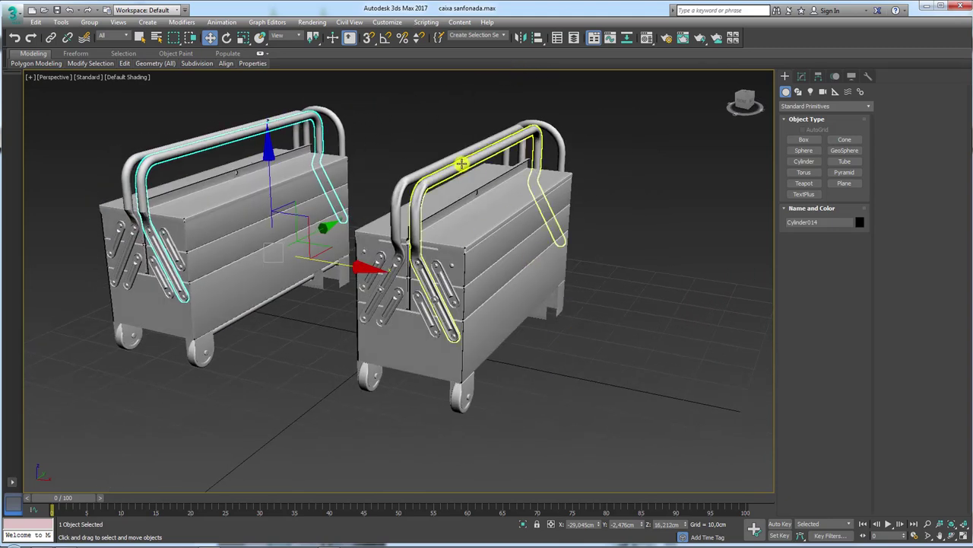
left_click(461, 164)
key("e")
left_click_drag(585, 223, 676, 343)
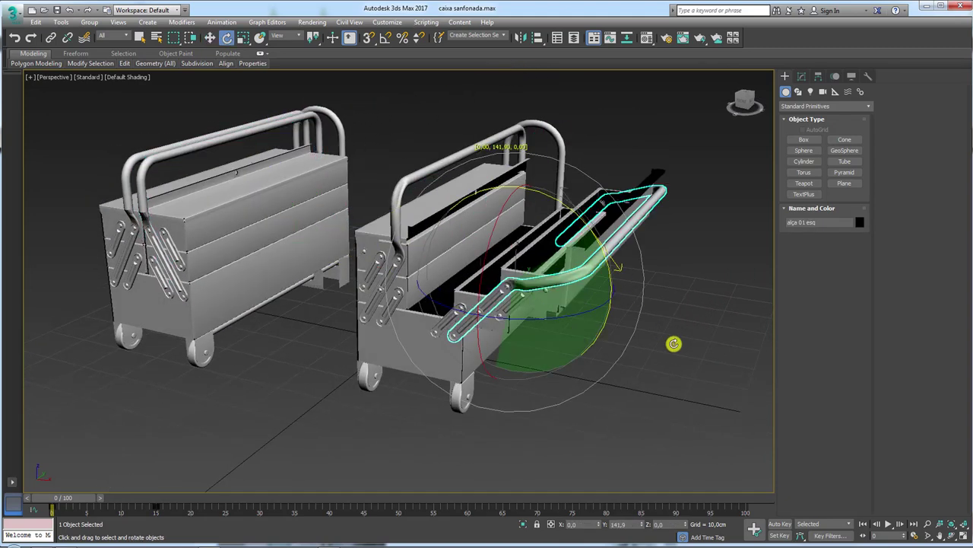
mouse_move(555, 323)
middle_mouse_down("alt")
mouse_move(593, 393)
mouse_move(553, 418)
mouse_move(527, 322)
mouse_move(576, 307)
mouse_move(582, 322)
mouse_move(567, 320)
middle_mouse_up("alt")
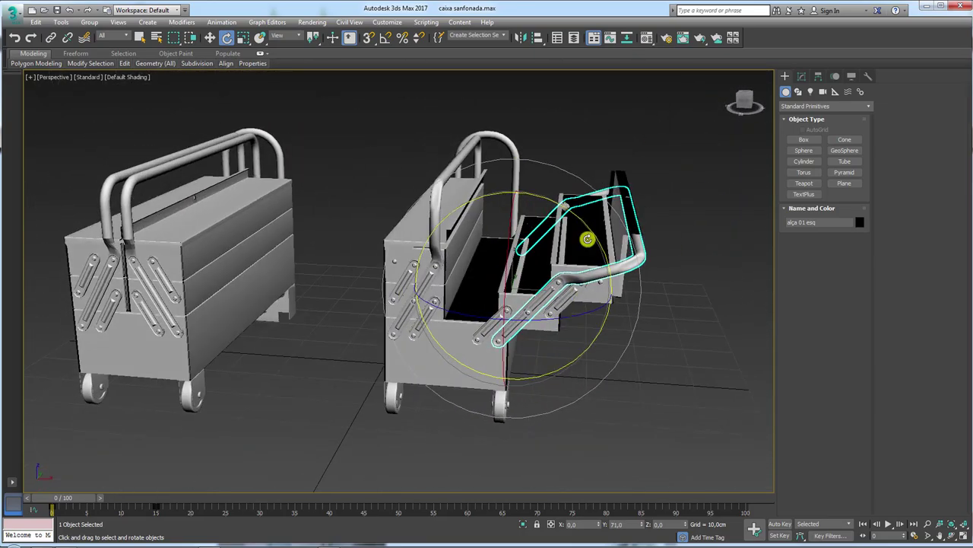
left_click(539, 131)
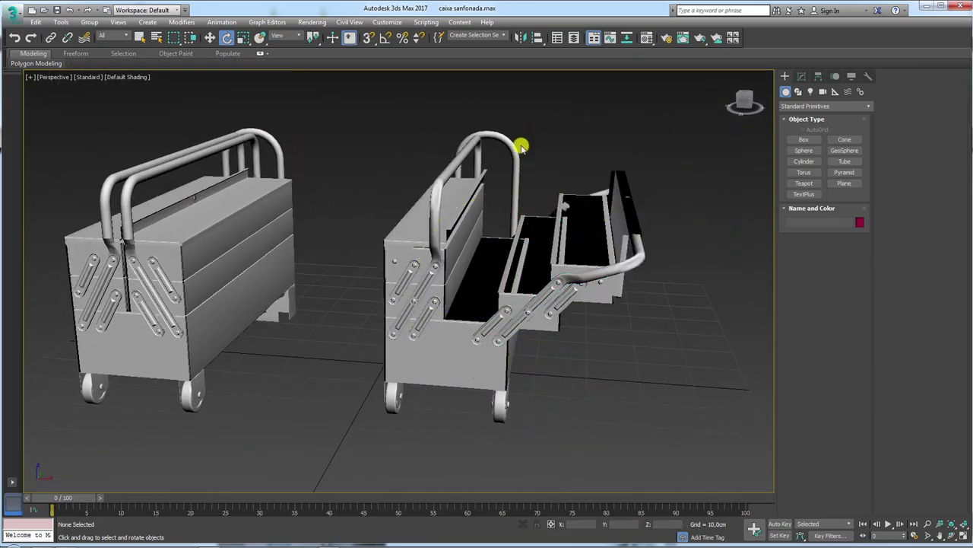
Rotate the other arm, alça 01 dir, open to -71°
left_click(458, 162)
left_click_drag(492, 220, 380, 171)
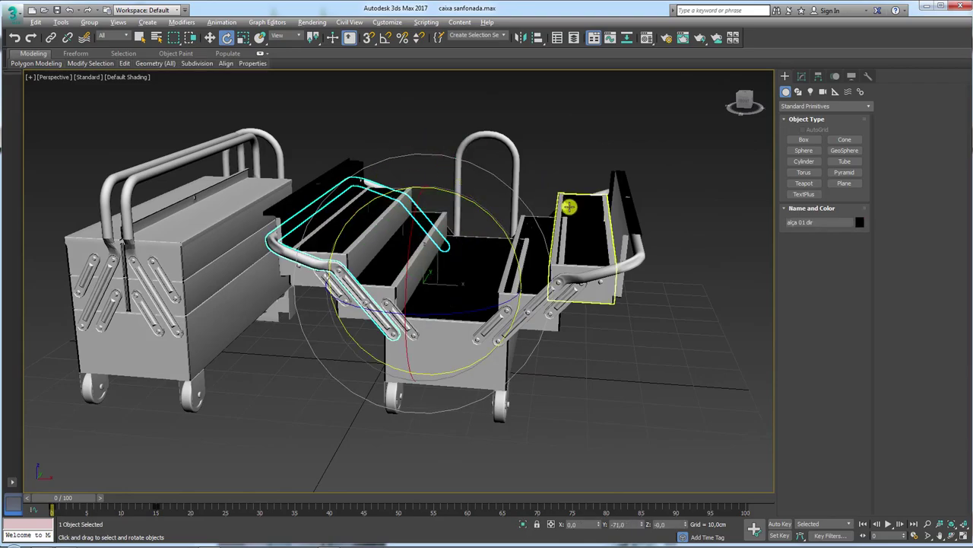
mouse_move(569, 206)
middle_mouse_down("alt")
mouse_move(543, 327)
mouse_move(400, 236)
mouse_move(354, 257)
mouse_move(387, 326)
mouse_move(471, 285)
mouse_move(518, 247)
mouse_move(499, 225)
middle_mouse_up("alt")
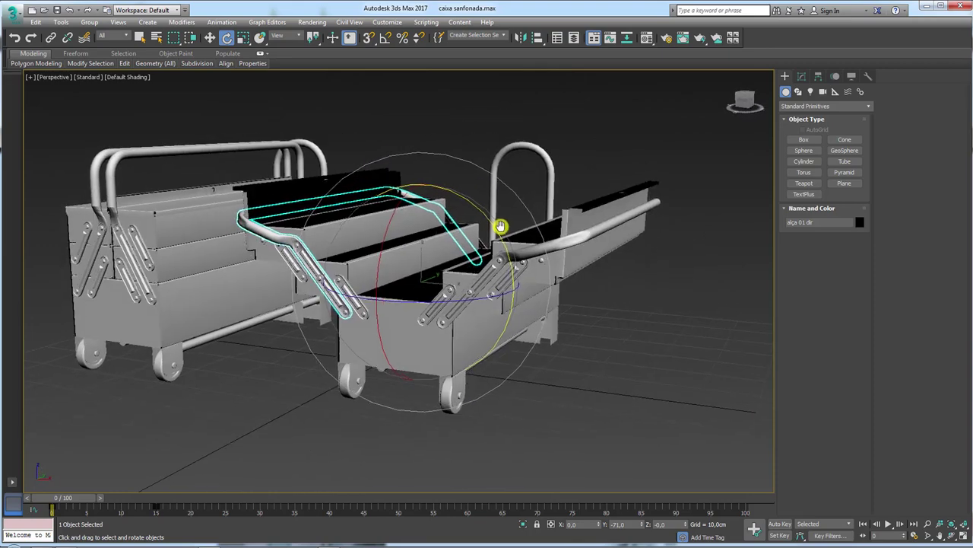
scroll(525, 226, "down", 5)
left_click(678, 242)
Tilt the toolbox body section to test its rotation, then select arm alça 01 dir
scroll(524, 244, "up", 4)
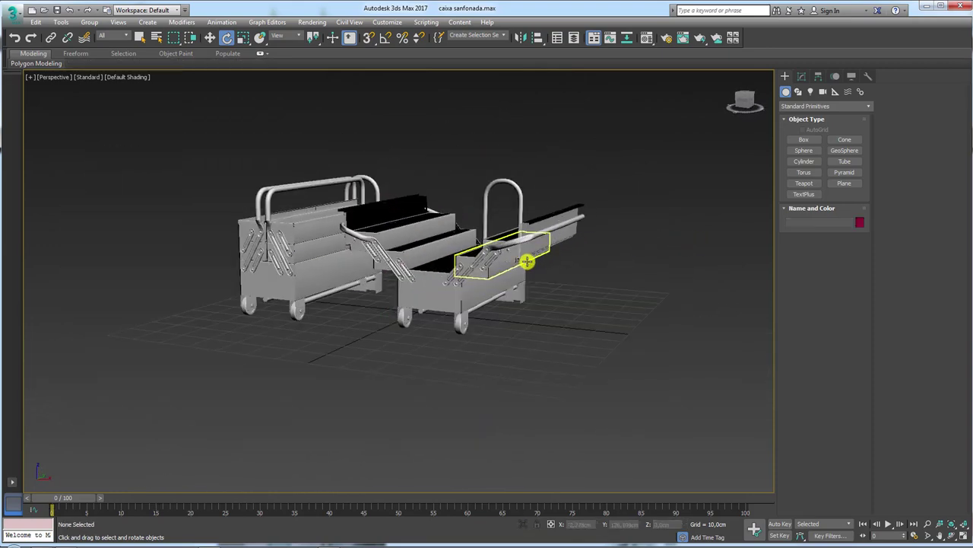
left_click(432, 294)
mouse_move(517, 300)
left_mouse_down()
mouse_move(515, 404)
mouse_move(241, 272)
mouse_move(230, 208)
mouse_move(163, 175)
mouse_move(79, 167)
left_mouse_up()
left_click_drag(512, 303, 513, 354)
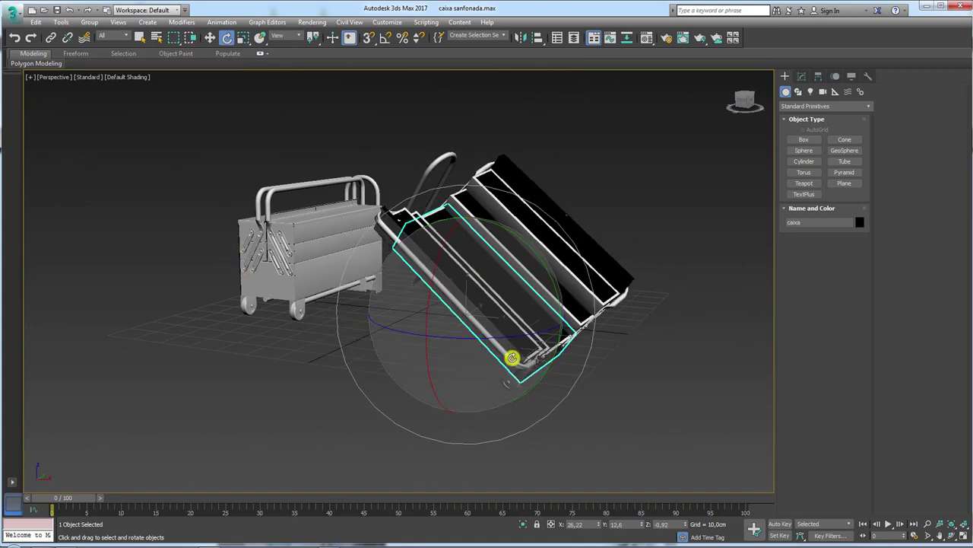
left_click(467, 319)
middle_click_drag(464, 319, 513, 302, "alt")
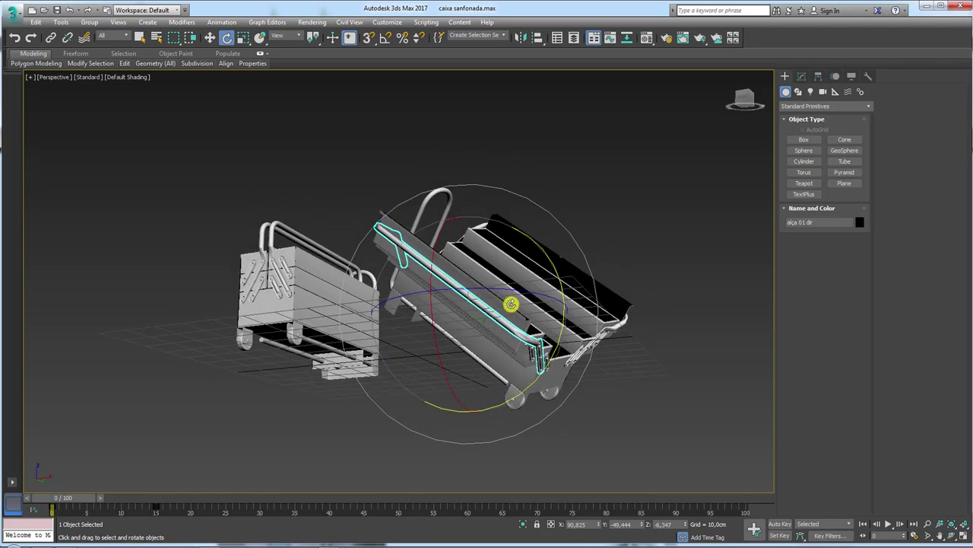
middle_click_drag(682, 172, 638, 250, "alt")
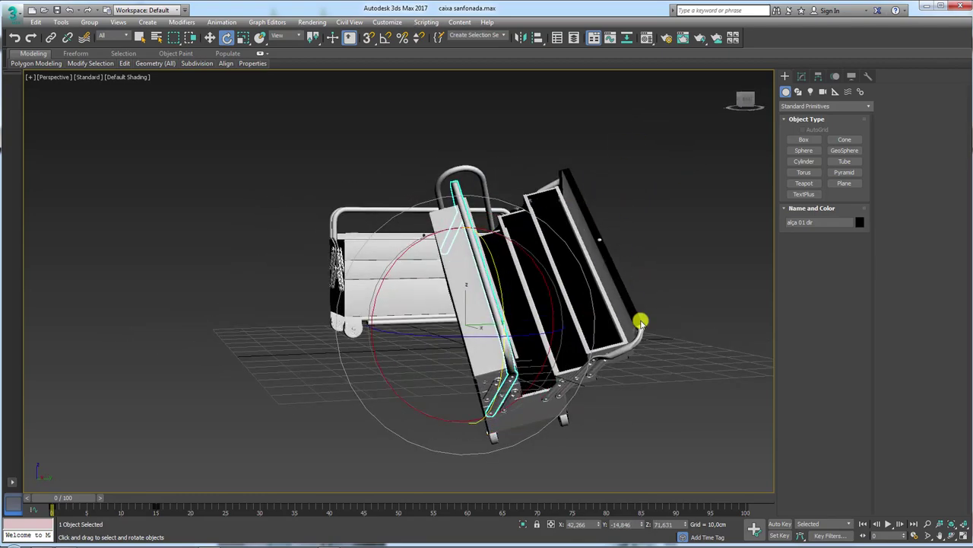
Select alça 01 esq, revert the test rotations and view the toolbox from the side
left_click(641, 333)
mouse_move(586, 289)
middle_mouse_down("alt")
mouse_move(520, 114)
mouse_move(620, 314)
mouse_move(563, 278)
mouse_move(700, 273)
mouse_move(742, 317)
mouse_move(372, 175)
mouse_move(390, 194)
middle_mouse_up("alt")
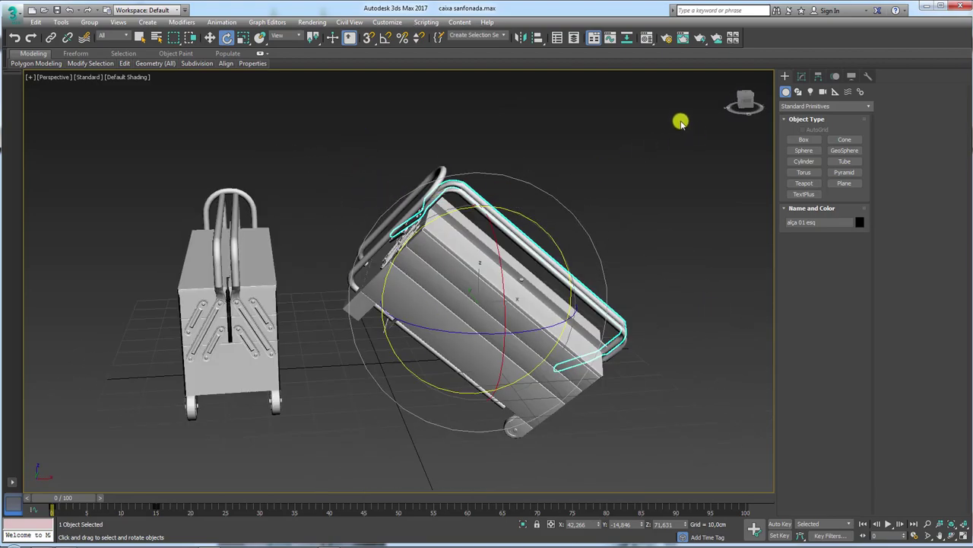
key("Page_Up")
key("Delete")
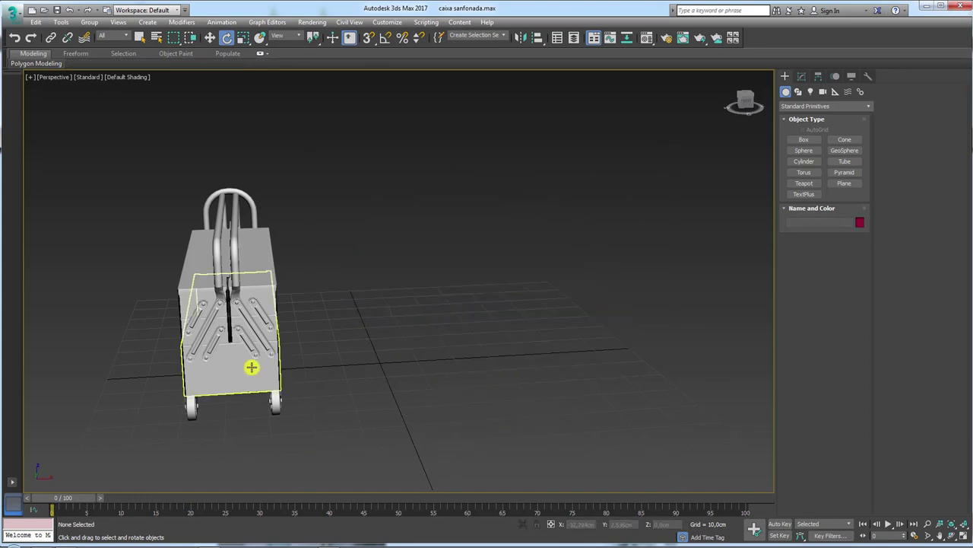
mouse_move(250, 369)
middle_mouse_down()
mouse_move(379, 351)
mouse_move(363, 357)
middle_mouse_up()
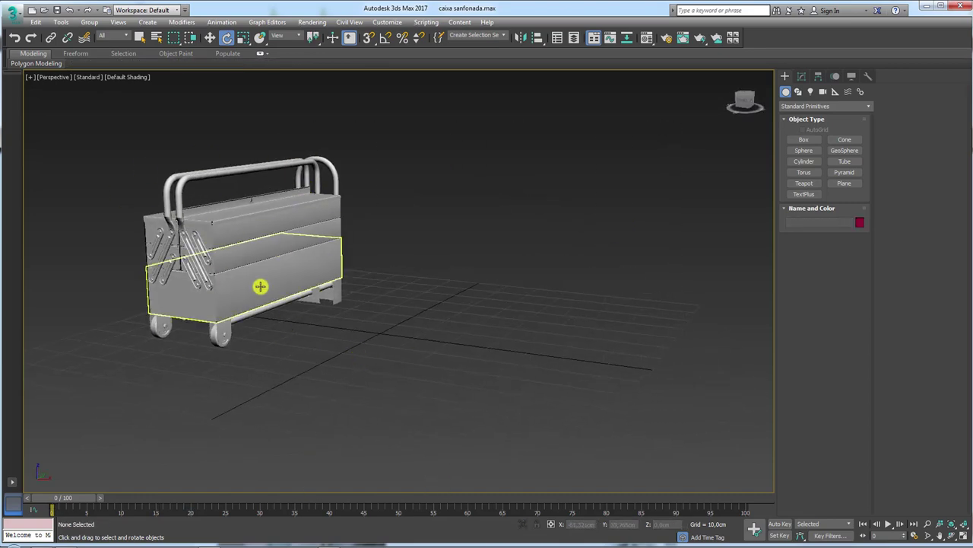
mouse_move(261, 282)
left_mouse_down("shift")
mouse_move(420, 254)
mouse_move(426, 272)
mouse_move(481, 288)
mouse_move(600, 298)
left_mouse_up("shift")
Select arm alça 01 esq, then dismiss its right-click quad menu
left_click(481, 288)
mouse_move(601, 297)
middle_mouse_down("alt")
mouse_move(482, 292)
mouse_move(461, 304)
middle_mouse_up("alt")
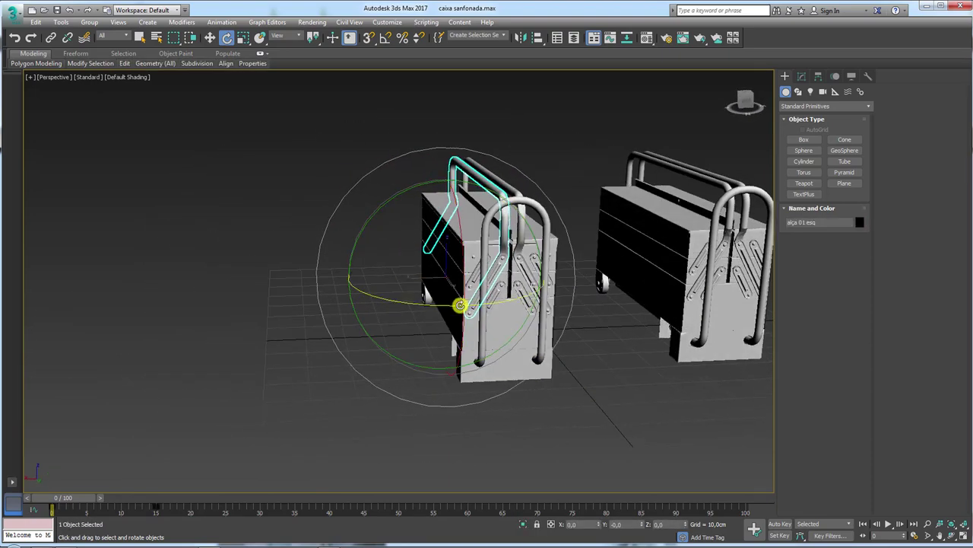
mouse_move(537, 267)
middle_mouse_down("alt")
mouse_move(409, 272)
mouse_move(413, 282)
middle_mouse_up("alt")
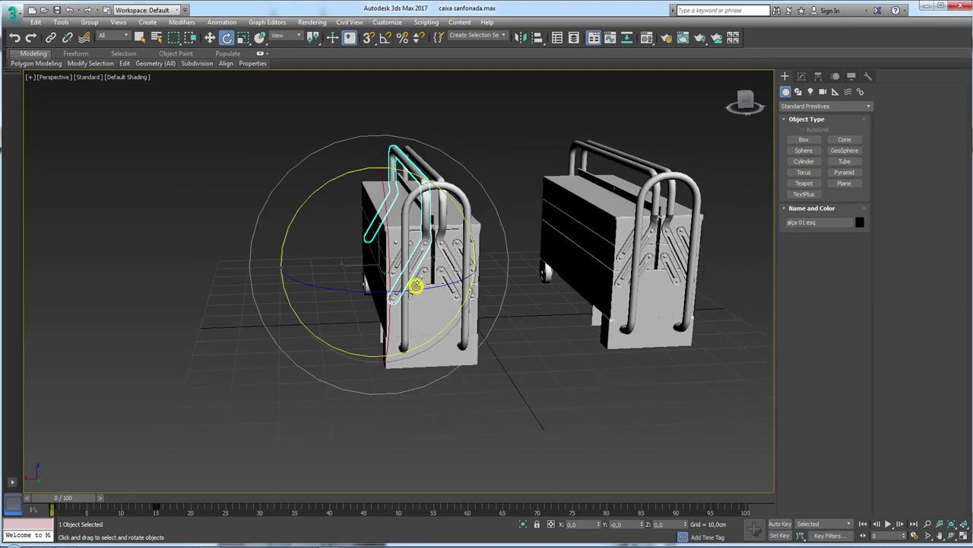
right_click(413, 282)
left_click(441, 239)
scroll(445, 243, "up", 2)
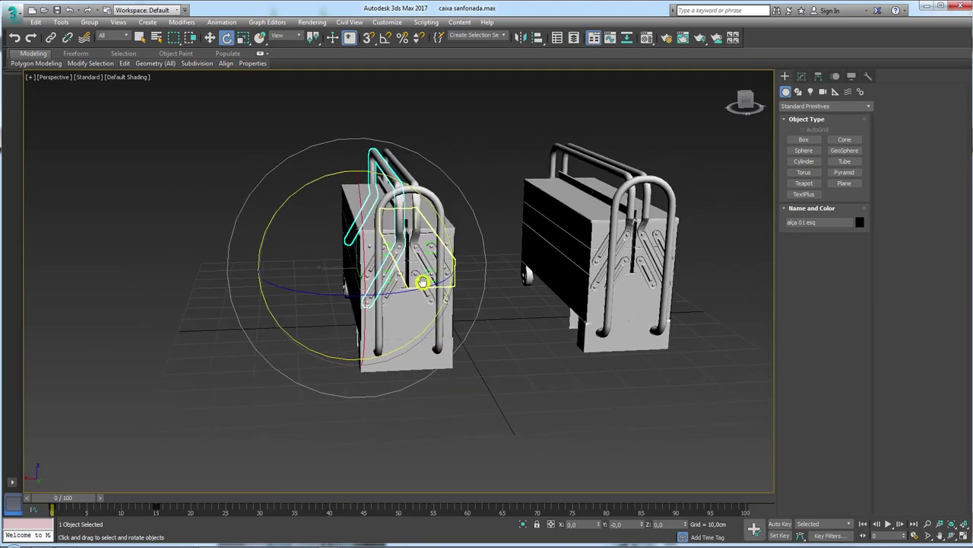
scroll(433, 273, "up", 3)
Zoom into the side hinge panel and select the bracket helper and Dummy003
middle_click_drag(434, 273, 343, 256, "alt")
scroll(322, 177, "up", 5)
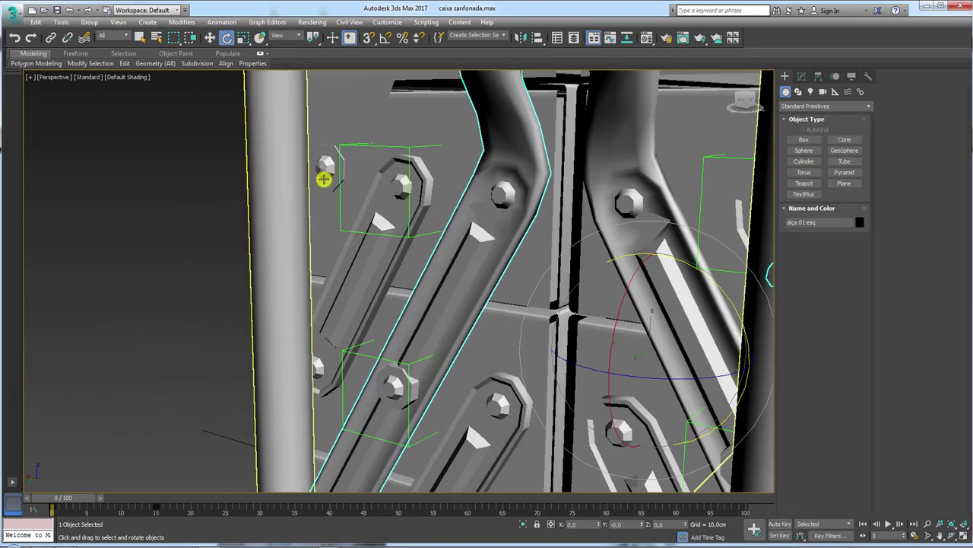
left_click(353, 145)
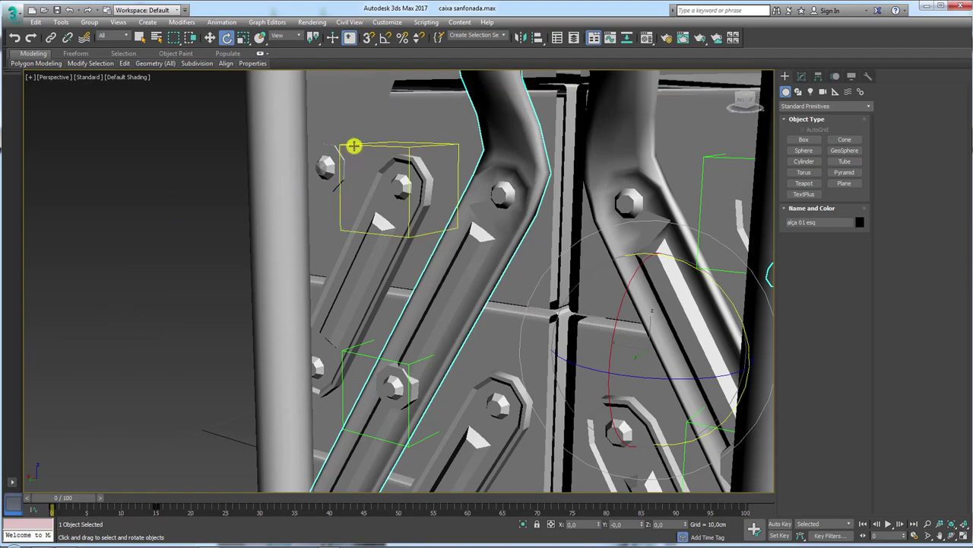
left_click(400, 147)
scroll(400, 147, "down", 2)
scroll(397, 185, "down", 5)
scroll(336, 241, "down", 3)
mouse_move(337, 241)
middle_mouse_down("alt")
mouse_move(426, 243)
mouse_move(463, 261)
middle_mouse_up("alt")
scroll(459, 229, "up", 3)
scroll(456, 224, "up", 3)
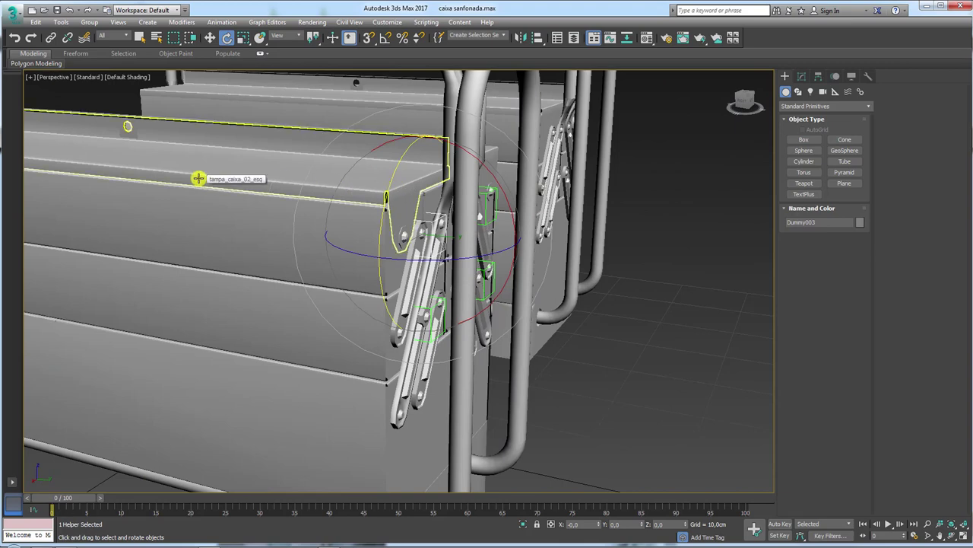
left_click(198, 178)
scroll(293, 191, "down", 4)
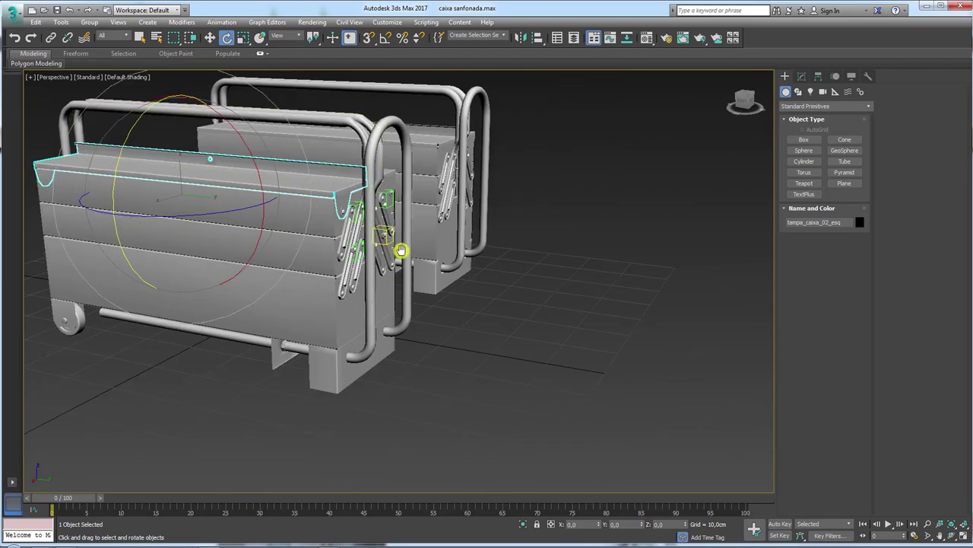
mouse_move(401, 250)
middle_mouse_down("alt")
mouse_move(545, 266)
mouse_move(524, 267)
middle_mouse_up("alt")
scroll(524, 267, "up", 2)
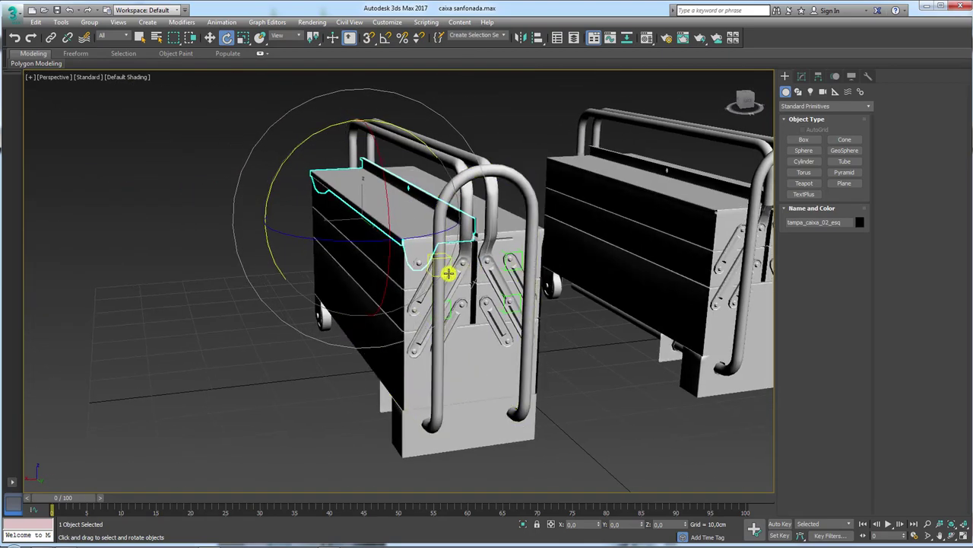
mouse_move(365, 210)
middle_mouse_down("alt")
mouse_move(406, 215)
mouse_move(386, 200)
middle_mouse_up("alt")
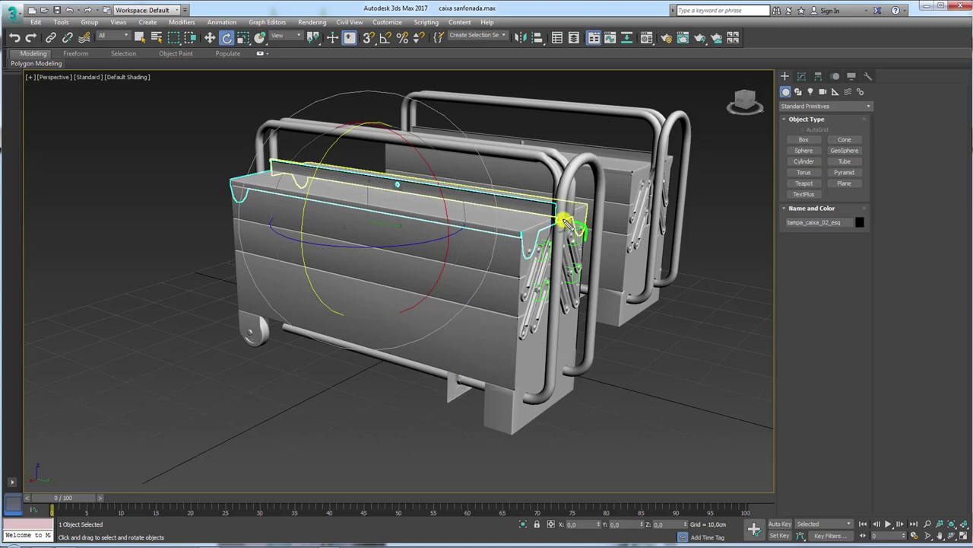
mouse_move(563, 315)
left_mouse_down()
mouse_move(570, 224)
mouse_move(524, 293)
mouse_move(550, 256)
mouse_move(506, 223)
mouse_move(430, 192)
left_mouse_up()
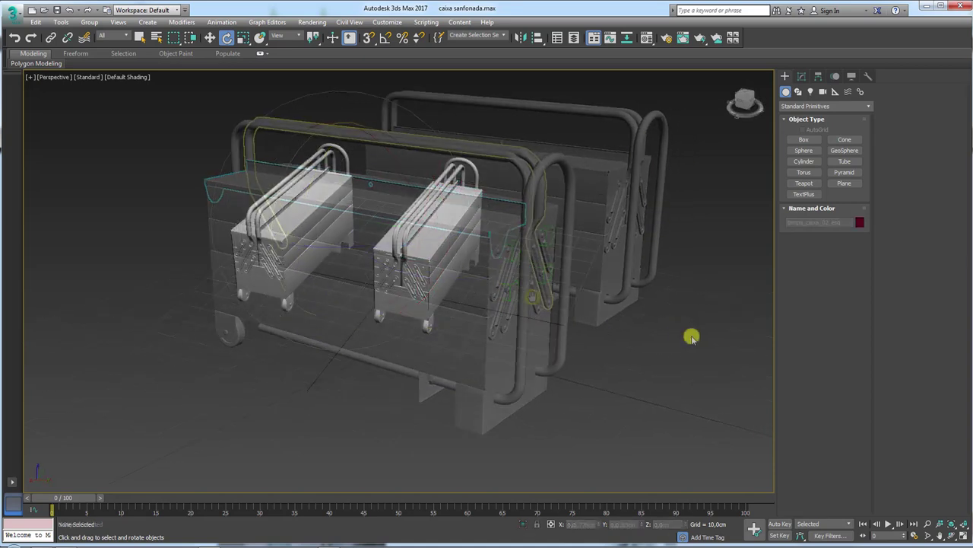
Draw Box020, a box about 45.6 cm high, next to the toolboxes and orbit around it
left_click(804, 140)
left_click_drag(569, 325, 626, 390)
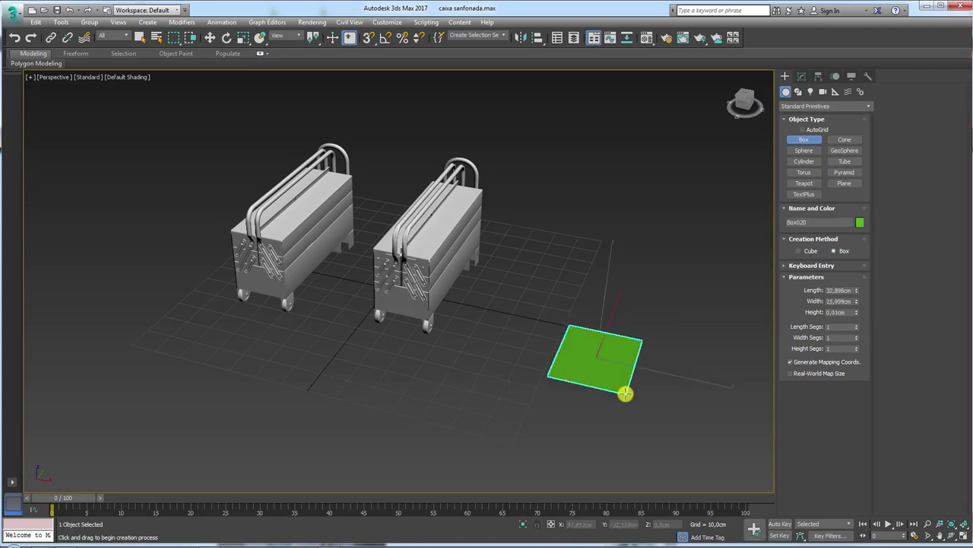
left_click(628, 267)
middle_click_drag(644, 304, 638, 330, "alt")
key("e")
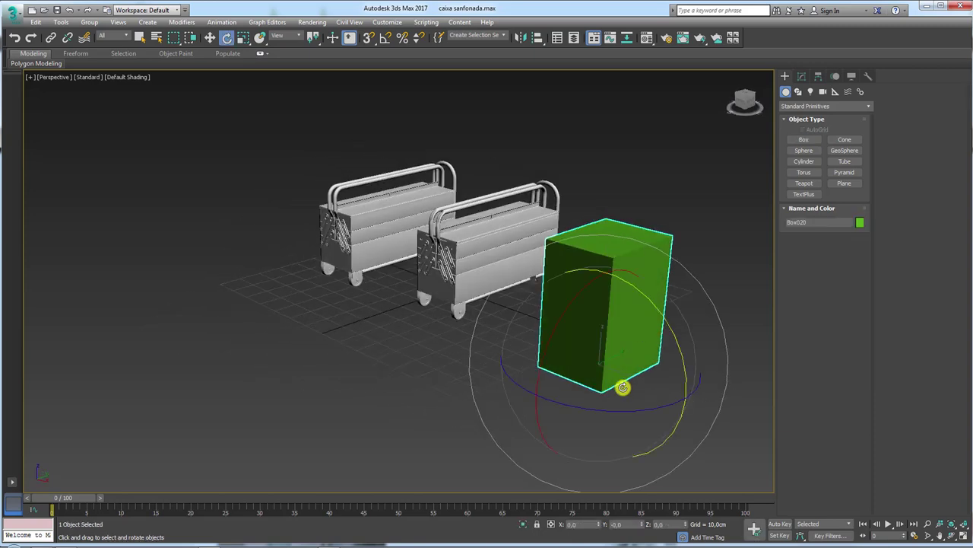
mouse_move(700, 388)
middle_mouse_down("alt")
mouse_move(623, 341)
mouse_move(652, 334)
mouse_move(603, 309)
middle_mouse_up("alt")
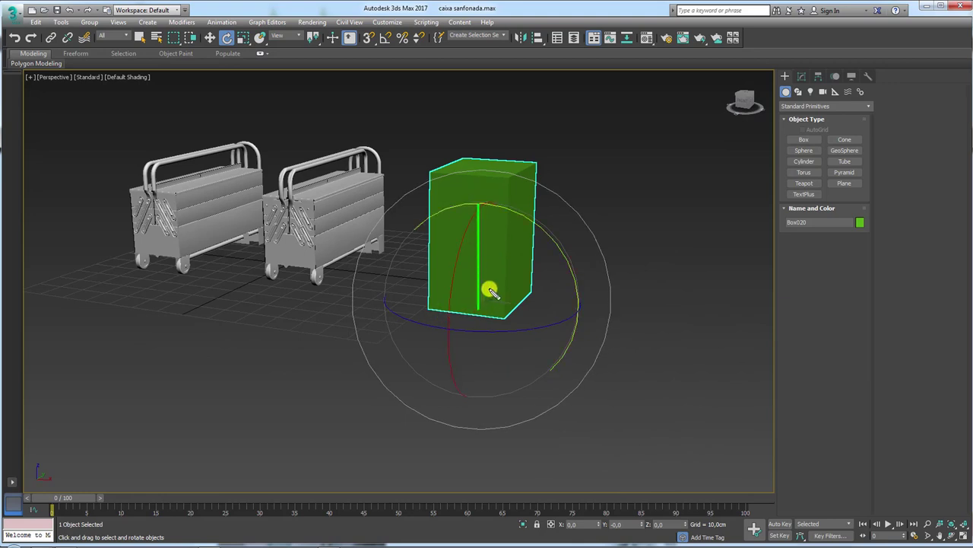
left_click_drag(463, 302, 660, 327)
left_click_drag(487, 299, 485, 297)
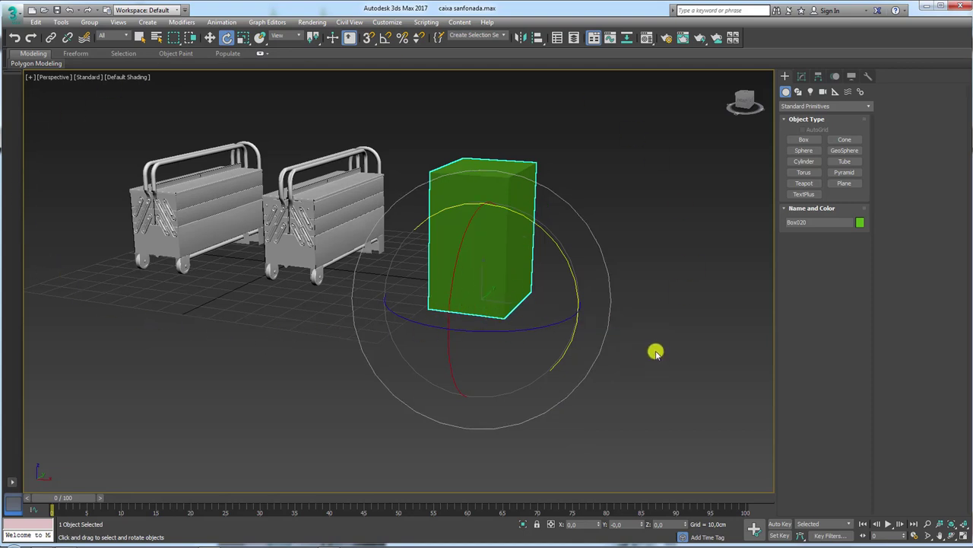
middle_click_drag(654, 350, 532, 339, "alt")
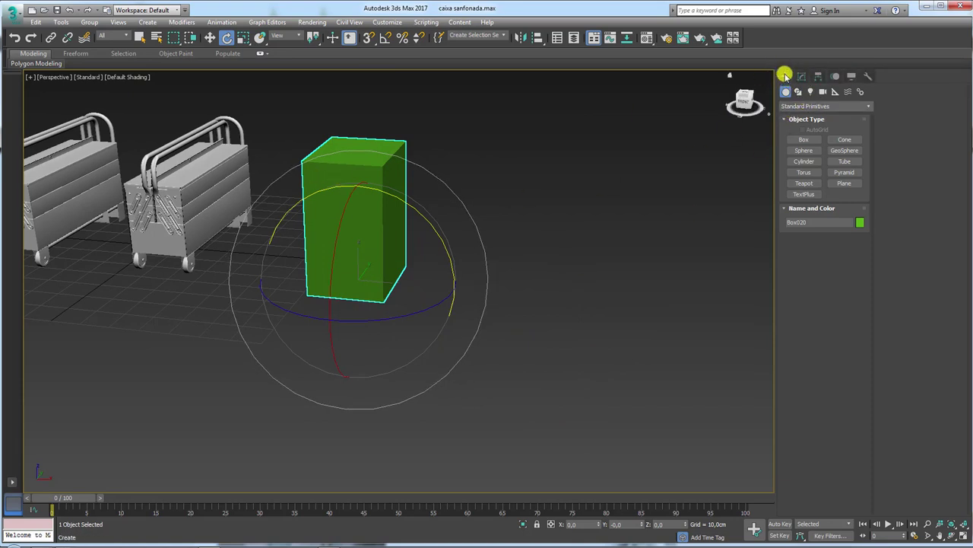
Place a Dummy helper beside the green box
left_click(835, 91)
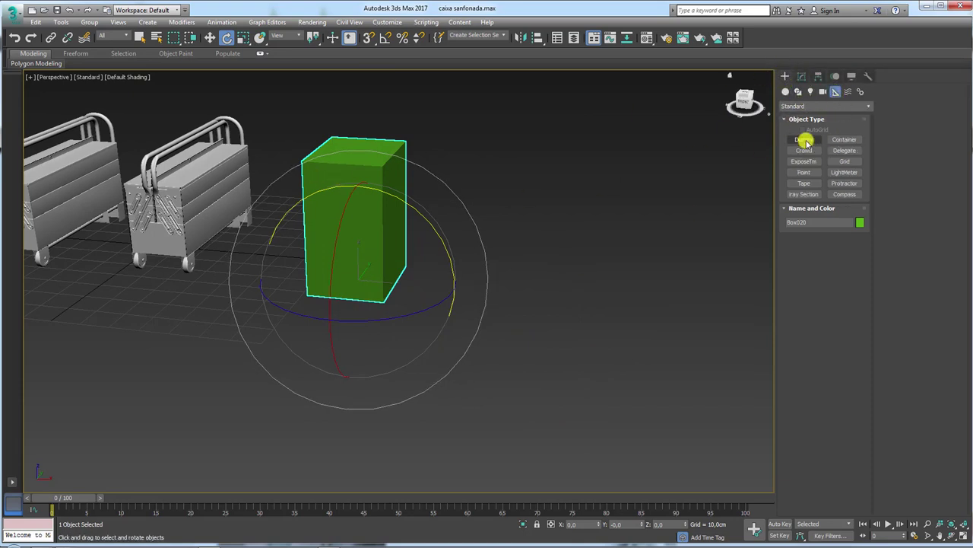
left_click(804, 142)
left_click_drag(478, 295, 568, 294)
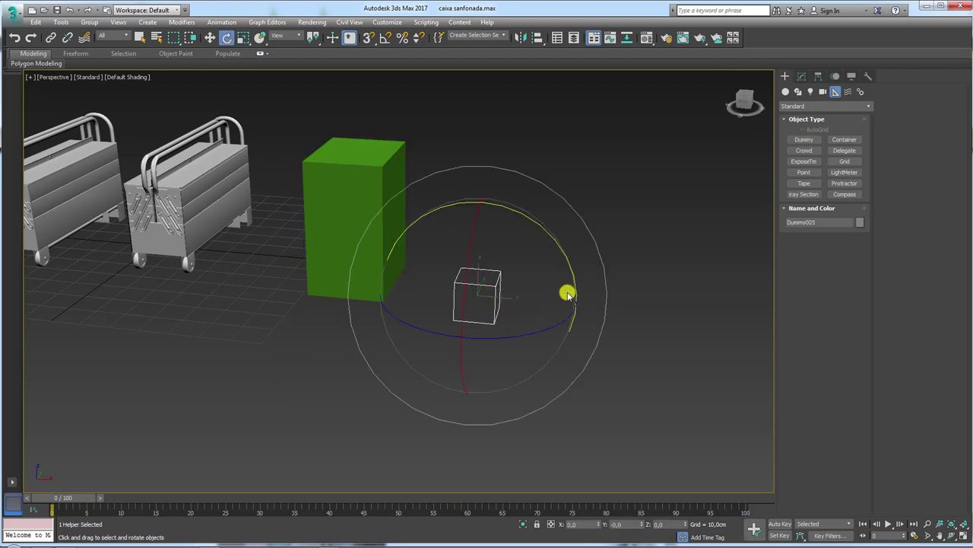
middle_click_drag(568, 294, 675, 240, "alt")
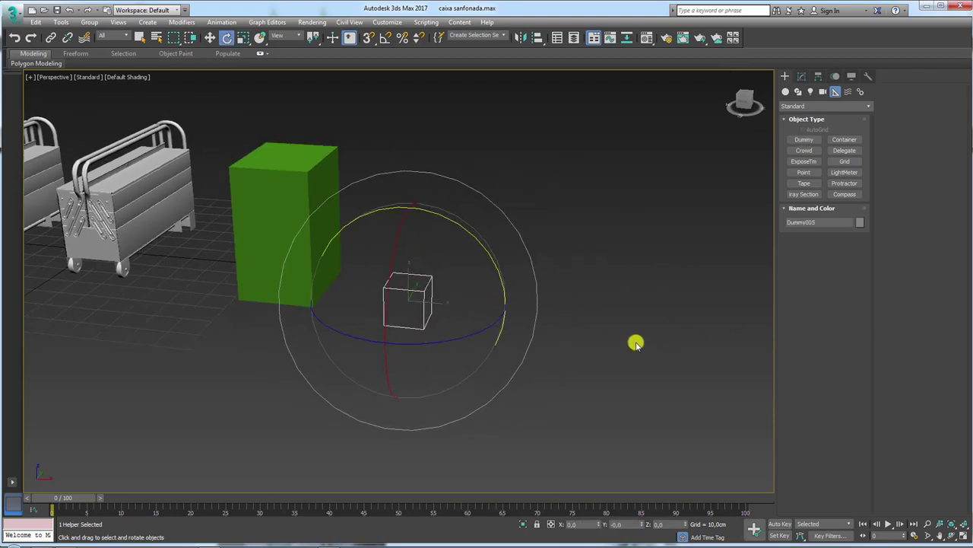
mouse_move(445, 296)
left_mouse_down()
mouse_move(524, 406)
mouse_move(289, 307)
mouse_move(554, 194)
mouse_move(445, 426)
mouse_move(308, 219)
mouse_move(613, 381)
left_mouse_up()
right_click(671, 369)
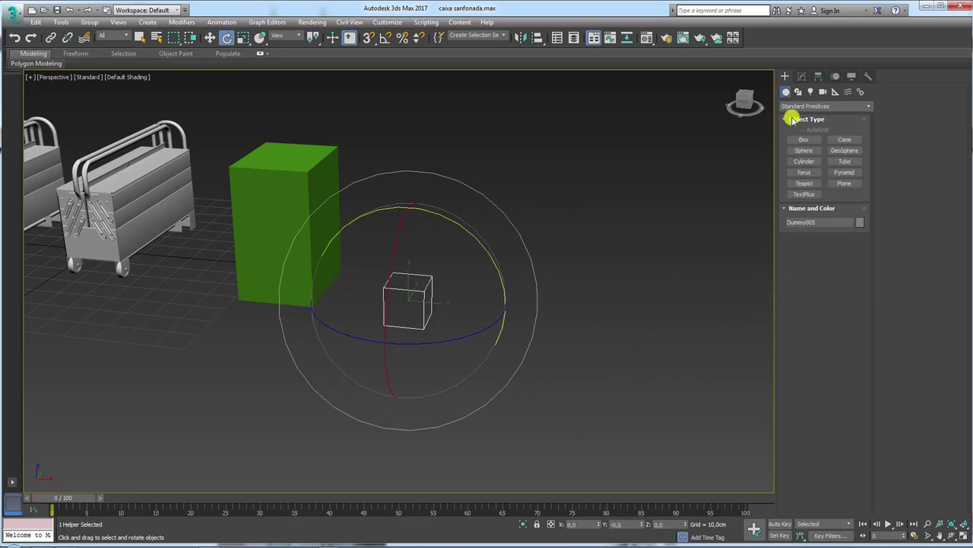
Drag out Teapot001, radius about 18.78 cm, to the right of the dummy
left_click(807, 184)
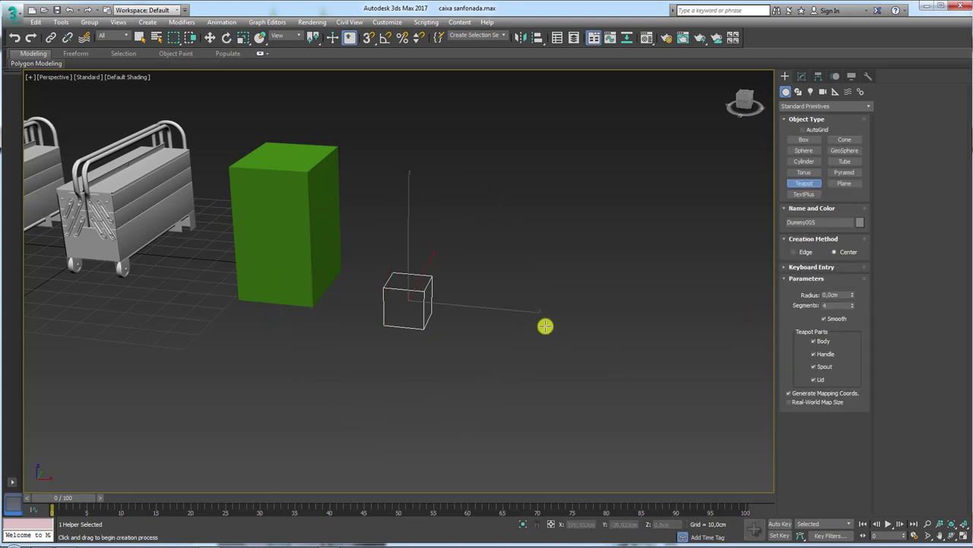
left_click_drag(545, 326, 580, 341)
middle_click_drag(491, 328, 279, 230, "alt")
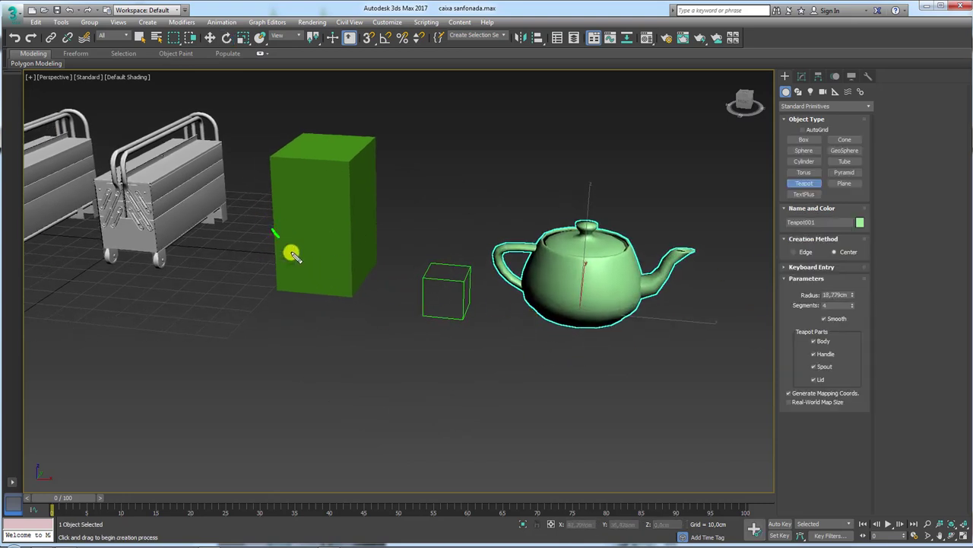
left_click_drag(292, 254, 560, 302)
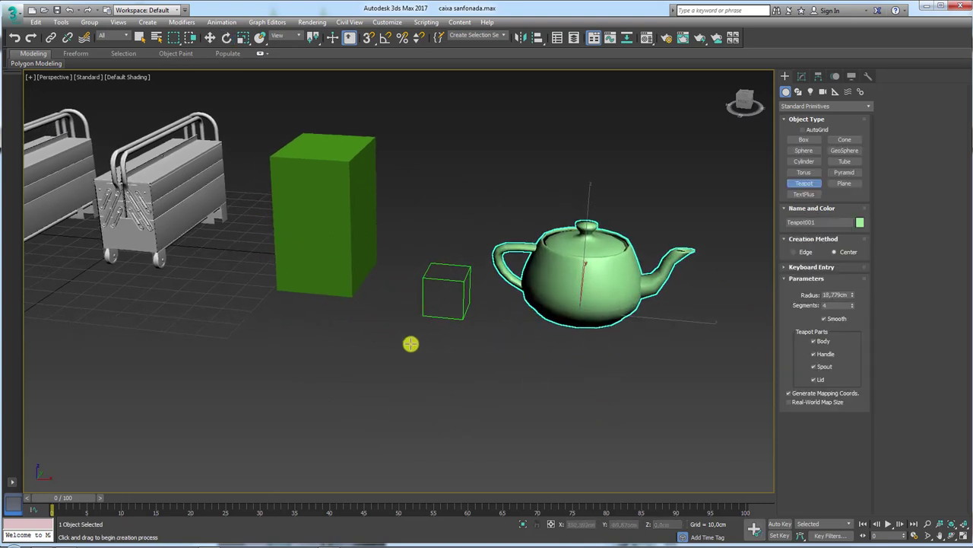
middle_click_drag(451, 362, 468, 359, "alt")
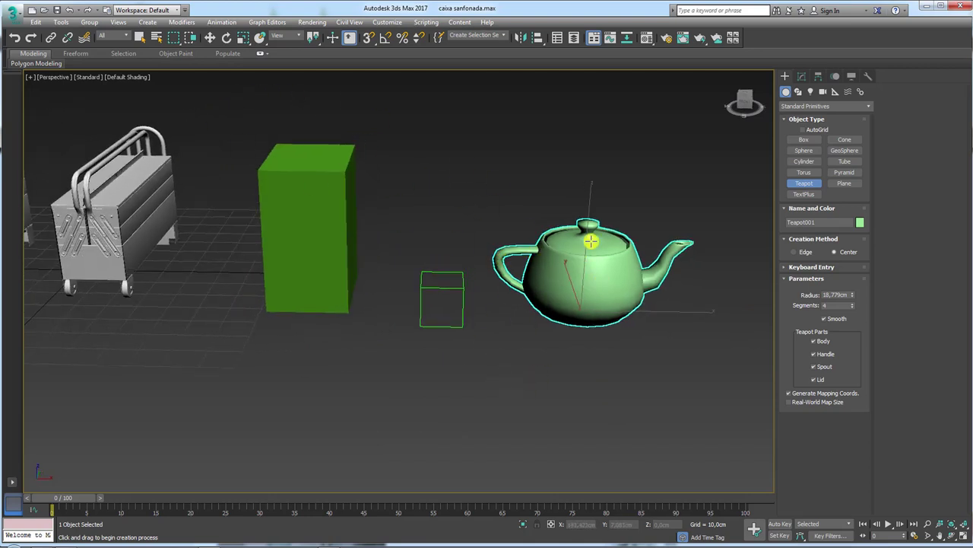
left_click(51, 37)
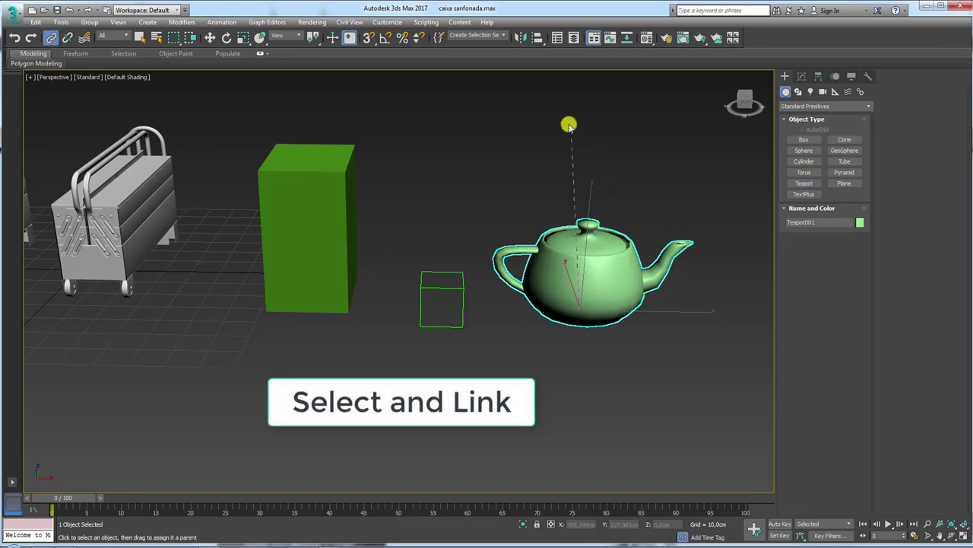
Link the teapot to Dummy005 and move the dummy to check the teapot follows
left_click_drag(468, 212, 461, 270)
left_click(461, 270)
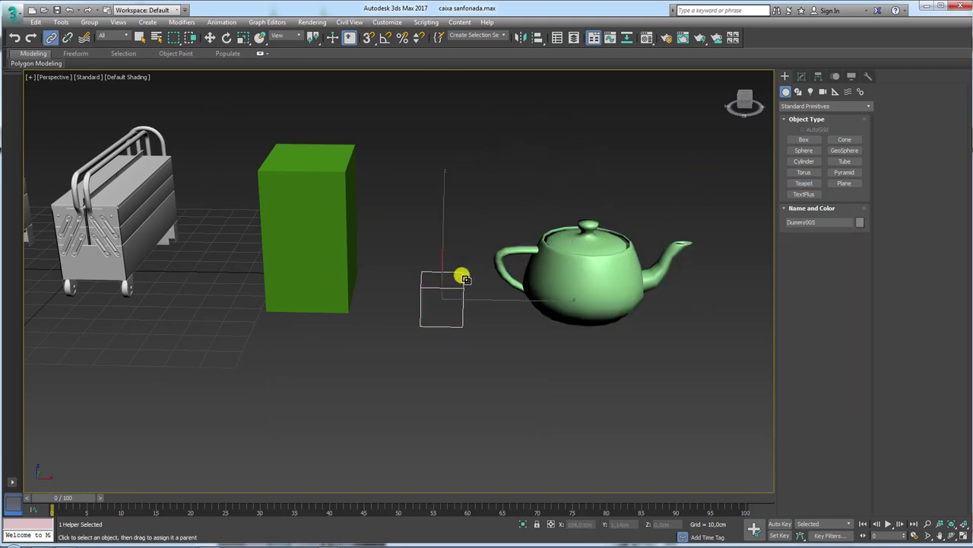
key("w")
mouse_move(461, 270)
left_mouse_down()
mouse_move(545, 180)
mouse_move(605, 151)
mouse_move(555, 261)
mouse_move(481, 204)
left_mouse_up()
right_click(482, 204)
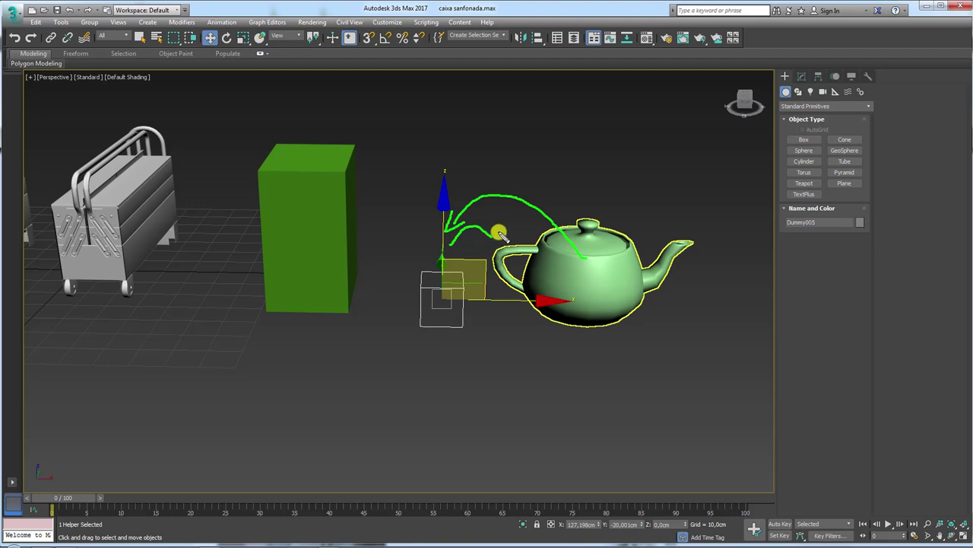
Move the teapot alone to test the link, then undo the test moves
left_click(583, 271)
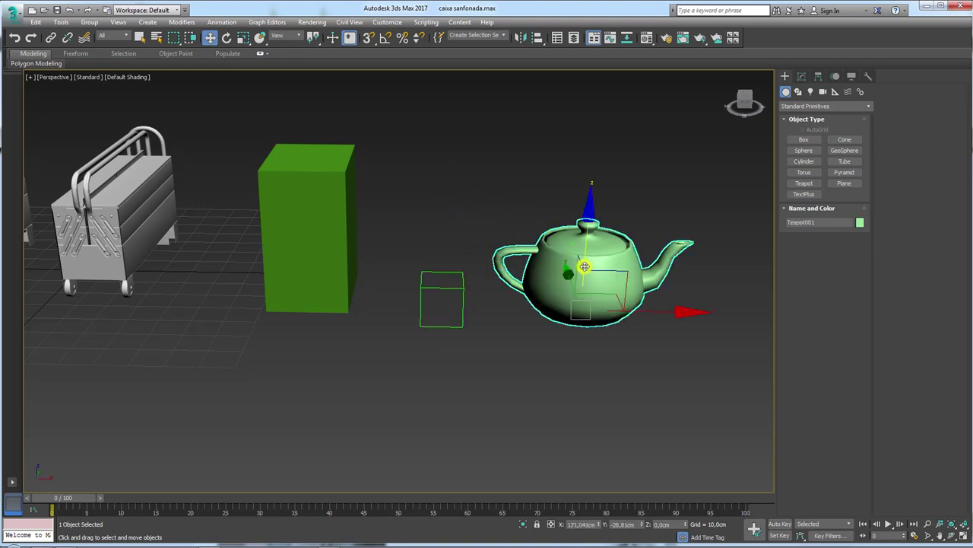
left_click_drag(647, 308, 699, 248)
key("ctrl+z")
key("ctrl+z")
key("ctrl+z")
key("ctrl+z")
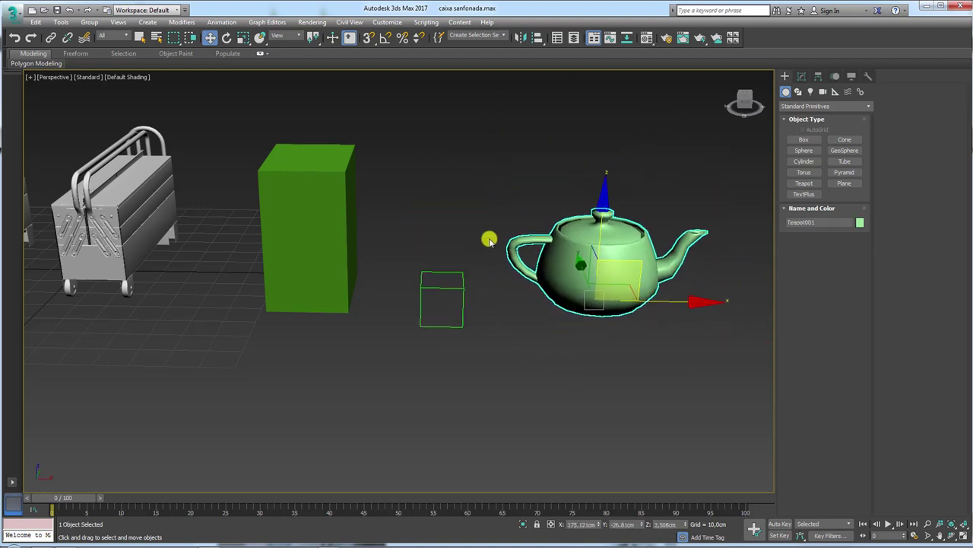
key("ctrl+z")
key("ctrl+z")
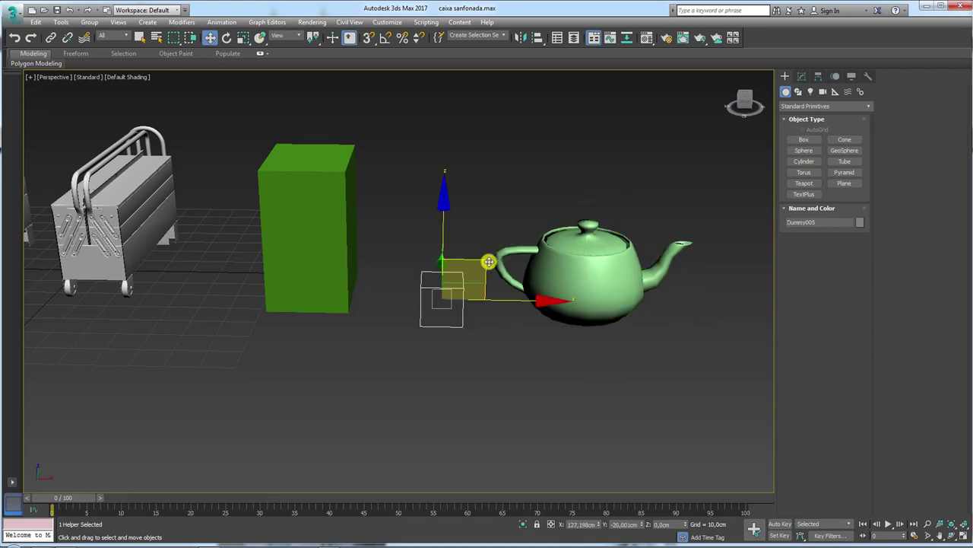
left_click_drag(485, 265, 439, 263)
key("ctrl+z")
Wire the green box's Z Position two-way to Dummy005's Y Rotation
left_click(300, 236)
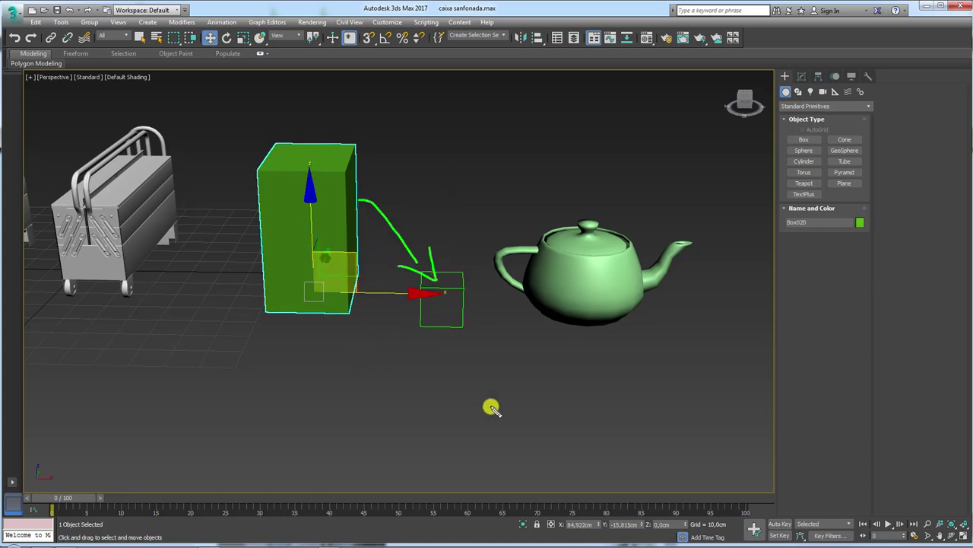
middle_click_drag(368, 285, 371, 251)
right_click(370, 252)
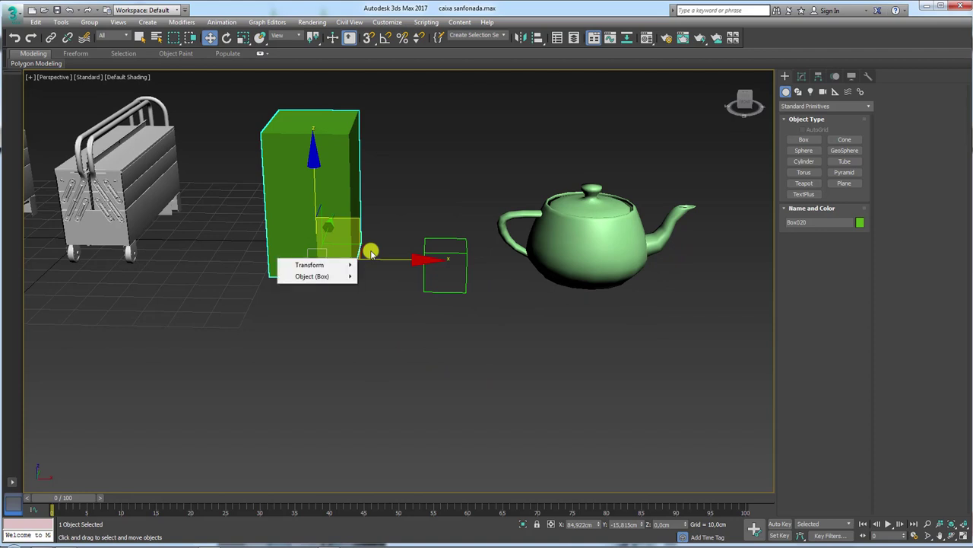
mouse_move(310, 265)
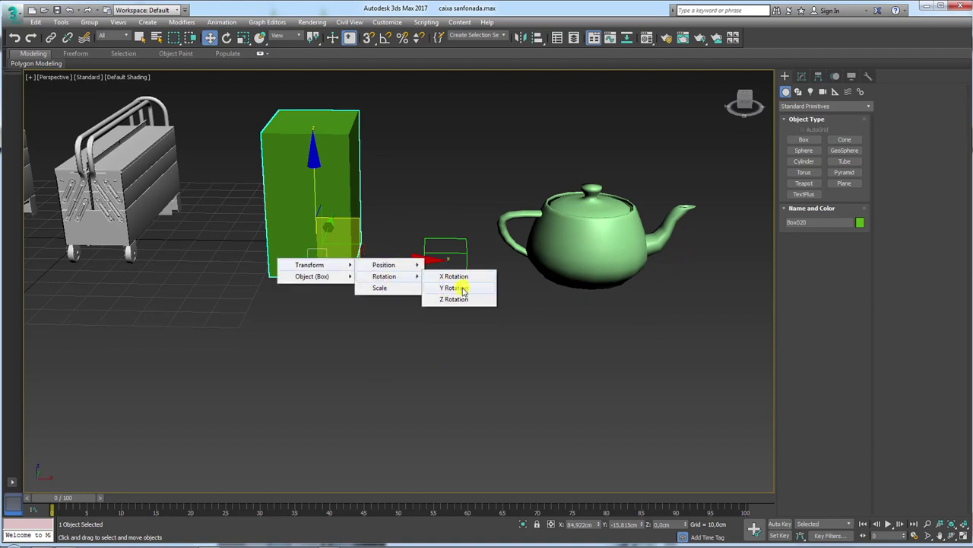
mouse_move(384, 264)
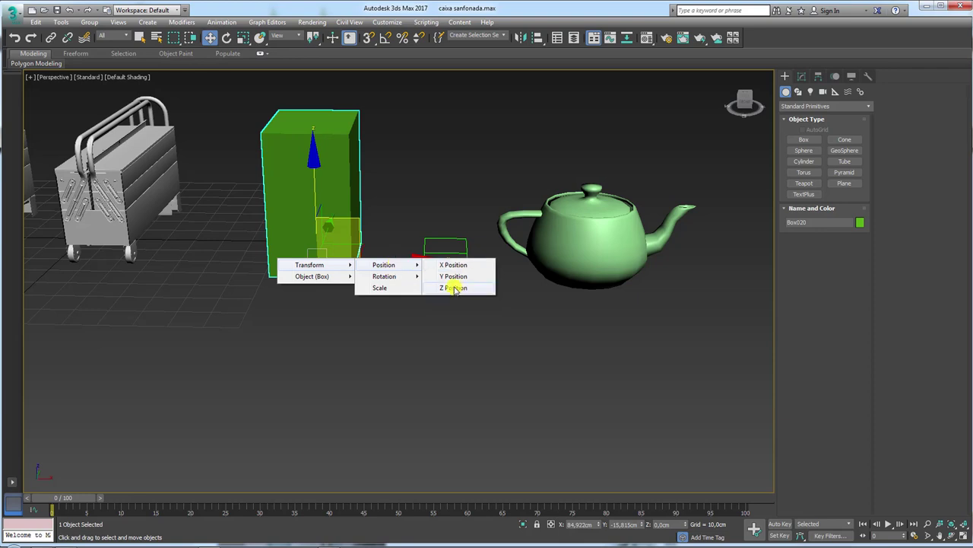
left_click(456, 289)
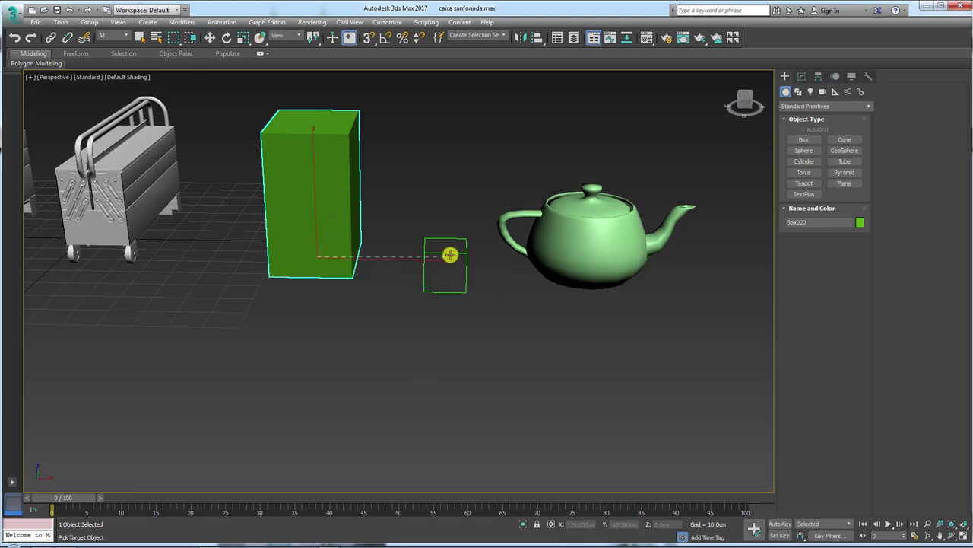
left_click(450, 252)
mouse_move(514, 272)
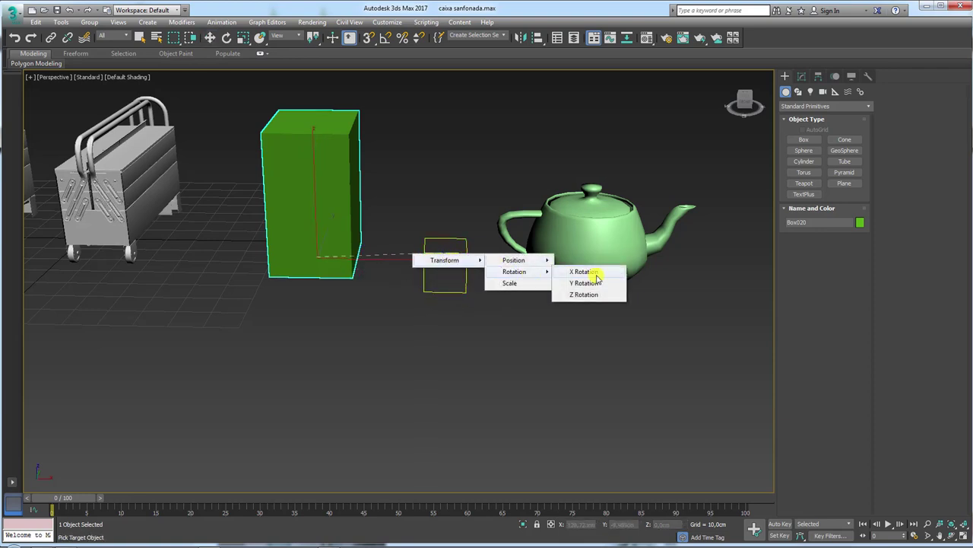
left_click(584, 283)
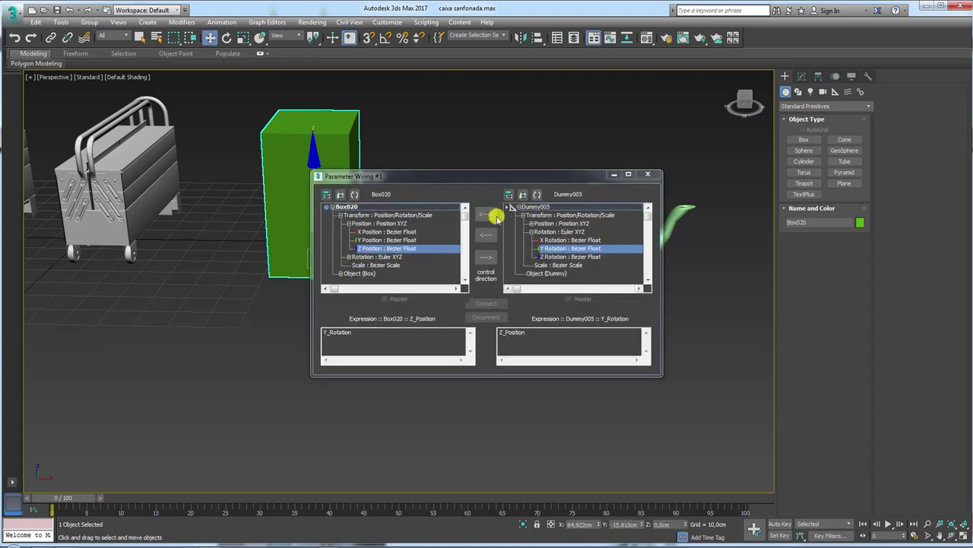
left_click(493, 216)
left_click(486, 303)
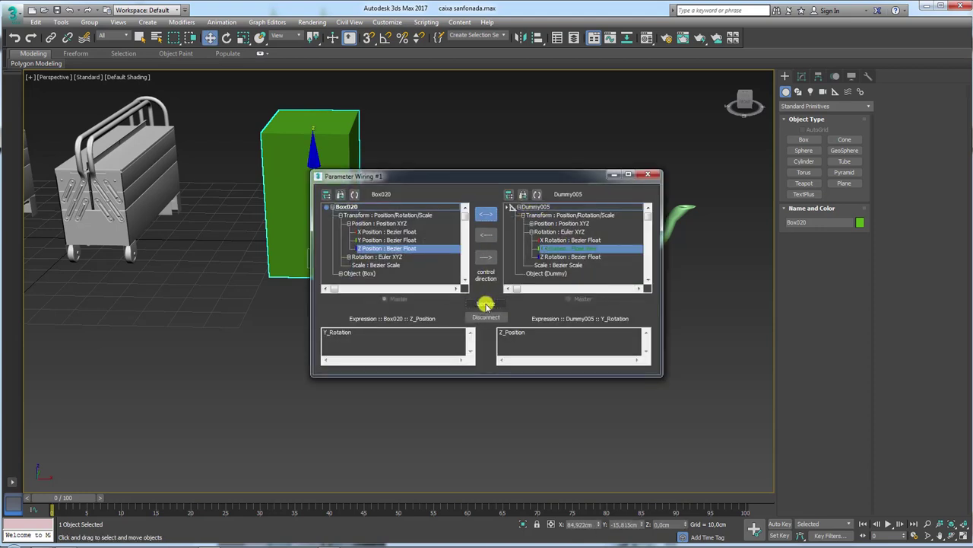
left_click(646, 175)
Raise and lower the box to watch the teapot tilt, then bring up the tutorials browser page
mouse_move(315, 178)
left_mouse_down()
mouse_move(318, 189)
mouse_move(322, 156)
mouse_move(330, 182)
mouse_move(332, 156)
mouse_move(341, 200)
mouse_move(333, 145)
mouse_move(343, 202)
mouse_move(341, 157)
mouse_move(342, 167)
left_mouse_up()
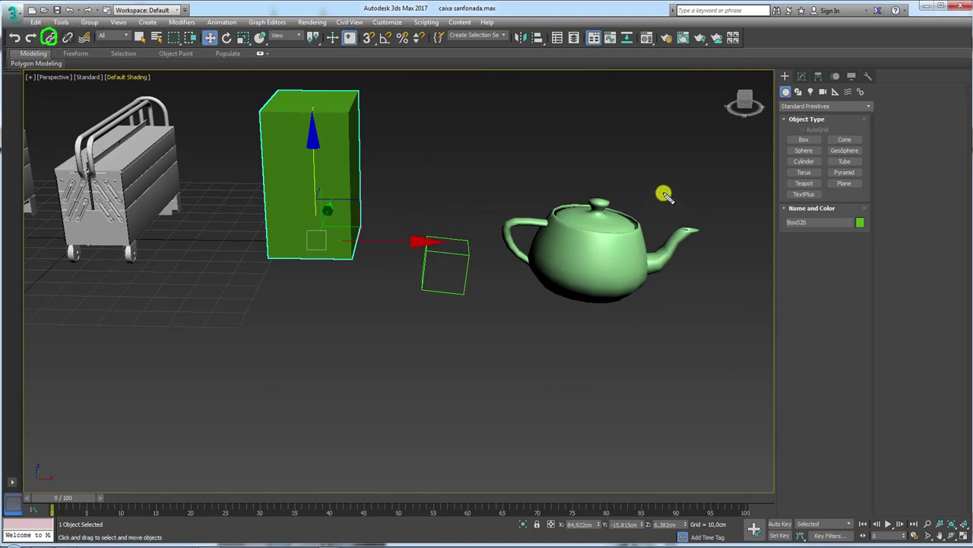
left_click_drag(574, 178, 540, 195)
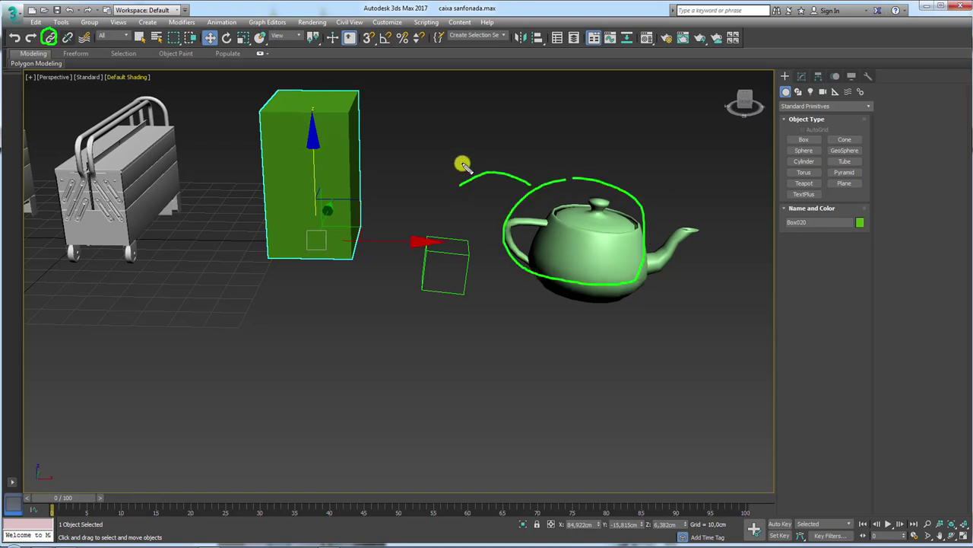
key("Escape")
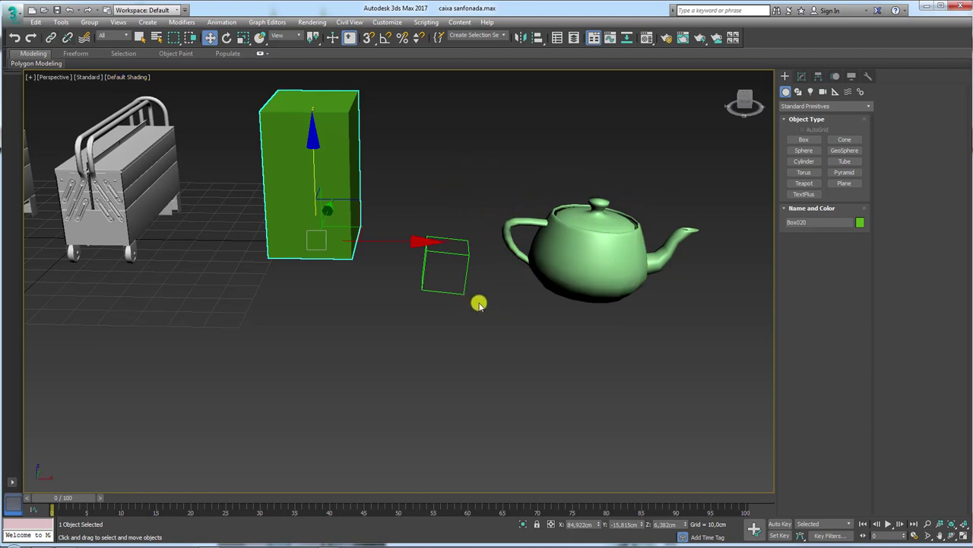
key("alt+Tab")
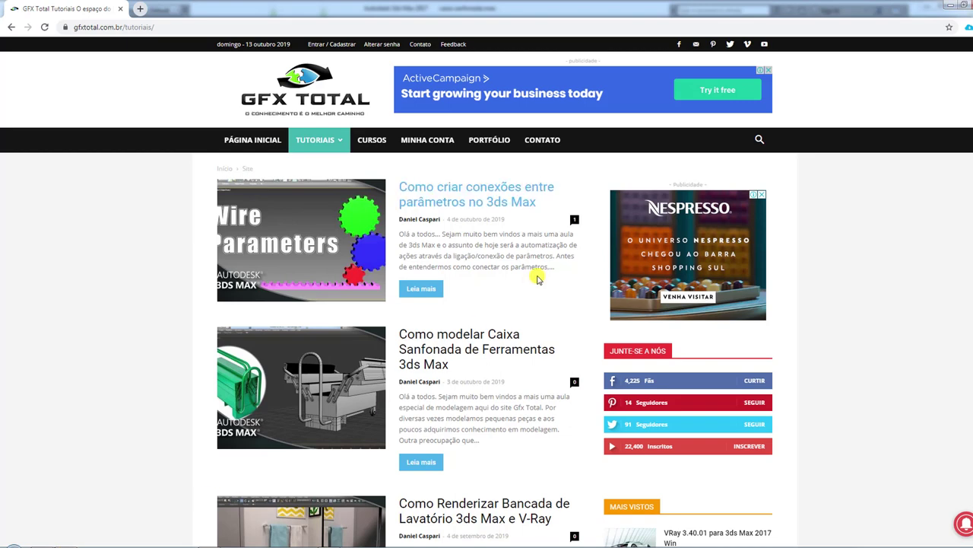
Clear the screen annotation and return from Chrome to the 3ds Max scene
mouse_move(549, 183)
left_mouse_down()
mouse_move(291, 163)
mouse_move(232, 262)
mouse_move(506, 299)
mouse_move(579, 258)
left_mouse_up()
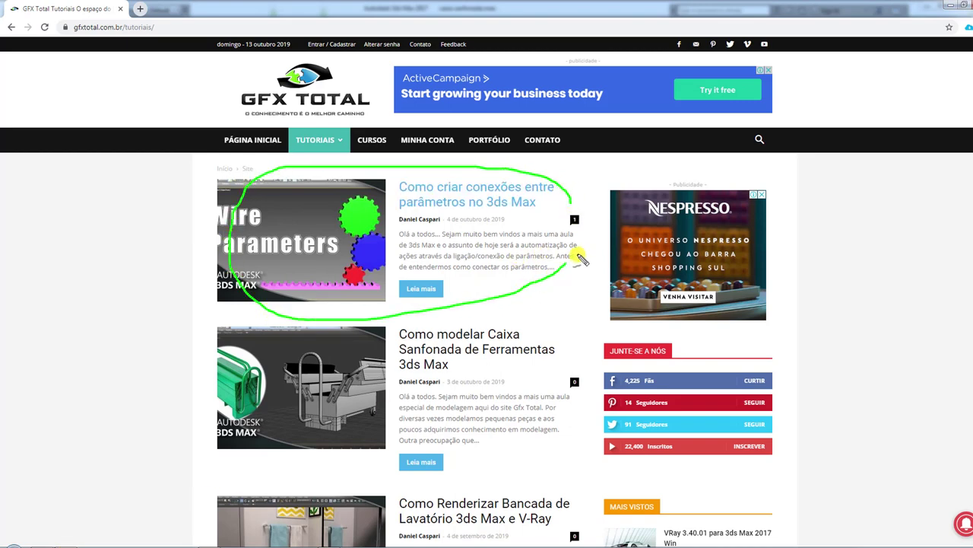
key("Escape")
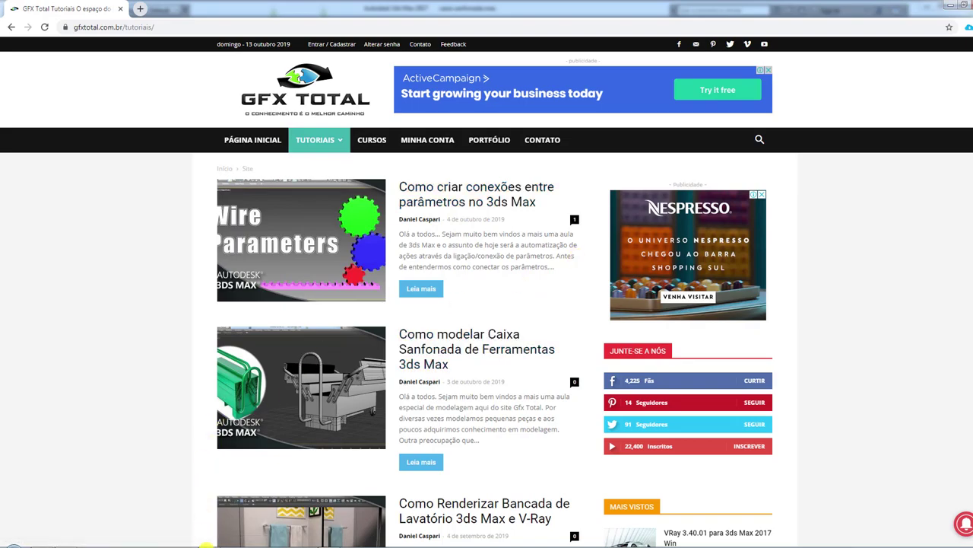
key("alt+Tab")
Deselect the box, teapot and cube, then delete the right-hand toolbox
middle_click_drag(303, 298, 375, 310)
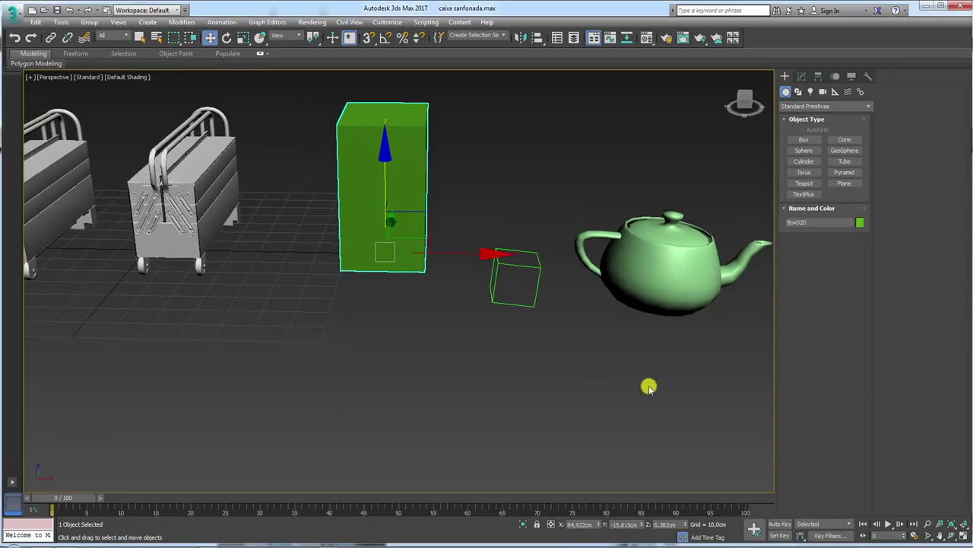
key("Delete")
mouse_move(306, 211)
middle_mouse_down("alt")
mouse_move(638, 161)
mouse_move(555, 235)
mouse_move(523, 201)
middle_mouse_up("alt")
left_click(523, 202)
key("Delete")
middle_click_drag(426, 162, 449, 154, "alt")
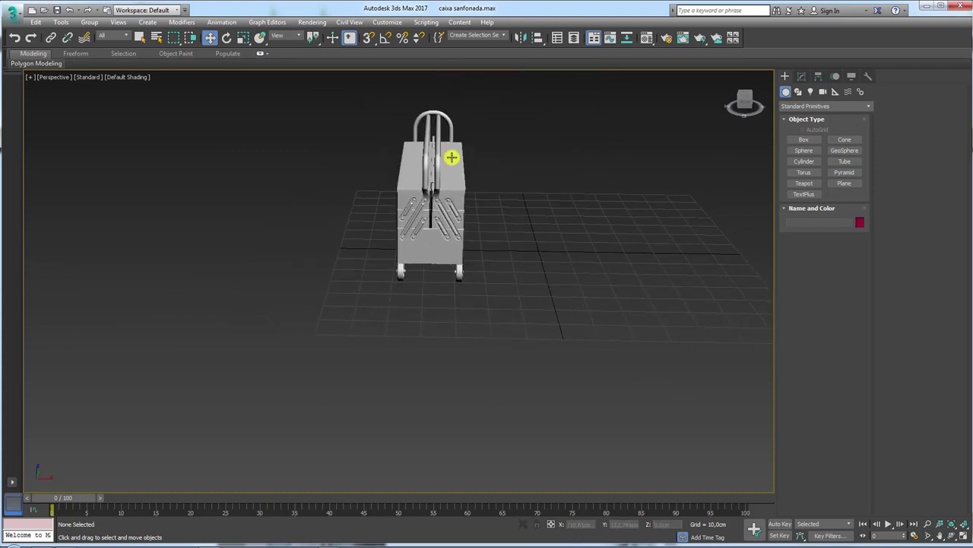
Select the handle arm Cylinder014, test-rotate it, and undo the rotation
left_click(436, 147)
scroll(449, 152, "up", 3)
key("e")
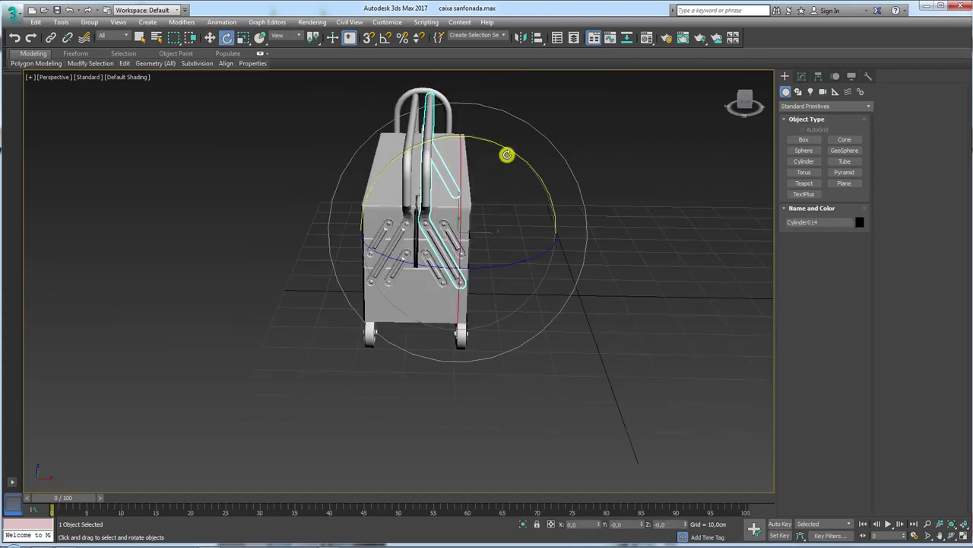
left_click_drag(507, 155, 583, 196)
key("ctrl+z")
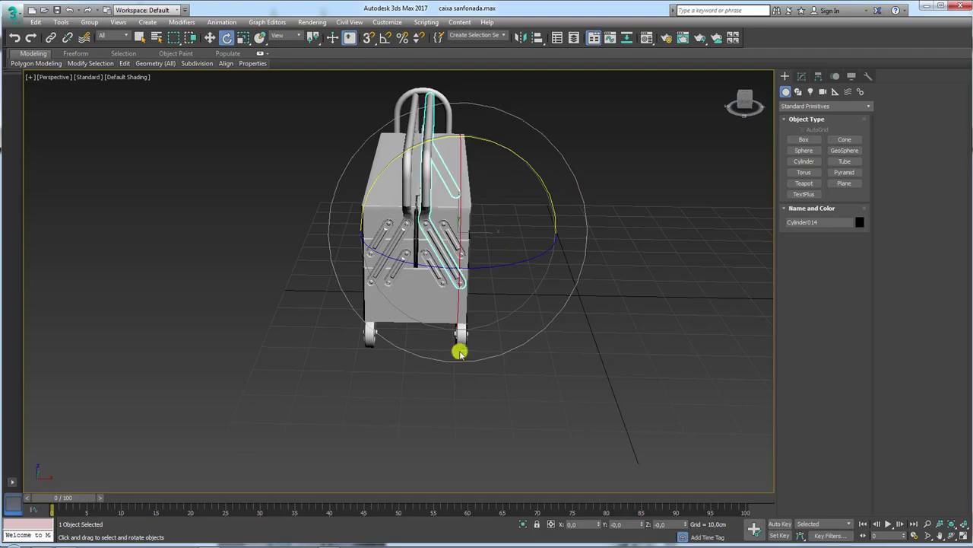
Isolate the handle arm with Isolate Selection and test-rotate it around its current pivot
mouse_move(653, 359)
middle_mouse_down("alt")
mouse_move(565, 342)
mouse_move(482, 397)
mouse_move(617, 367)
mouse_move(637, 348)
mouse_move(614, 344)
middle_mouse_up("alt")
middle_click_drag(470, 314, 461, 354, "alt")
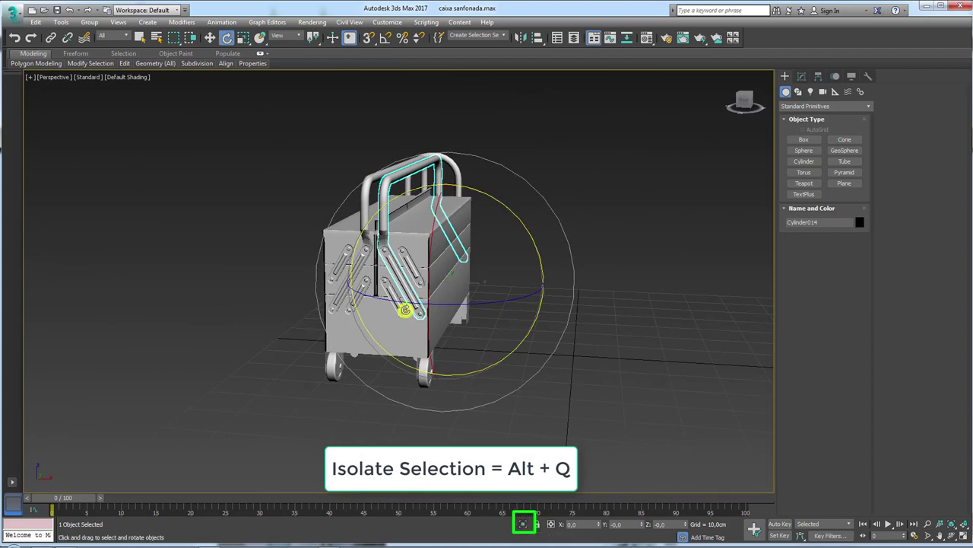
left_click(524, 521)
scroll(513, 373, "up", 3)
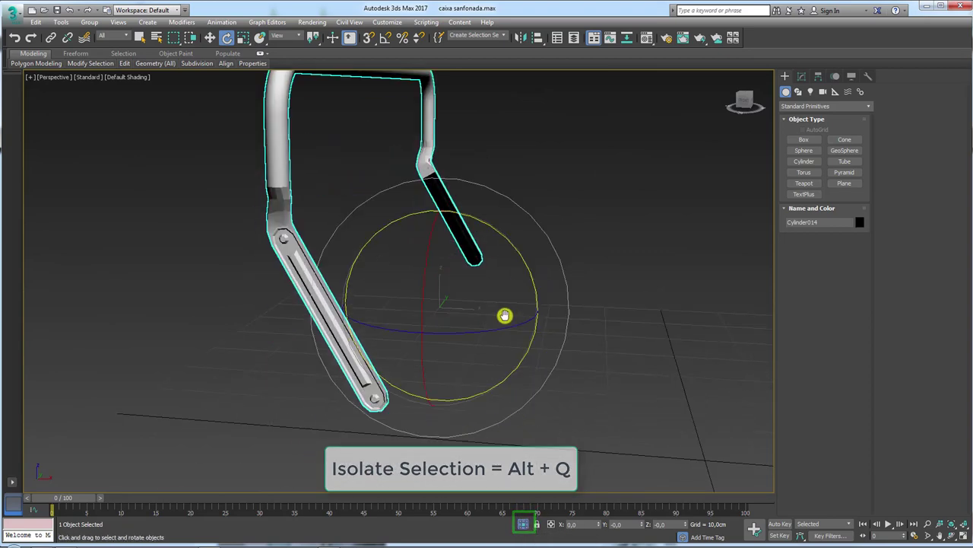
scroll(504, 315, "down", 6)
middle_click_drag(500, 318, 487, 327)
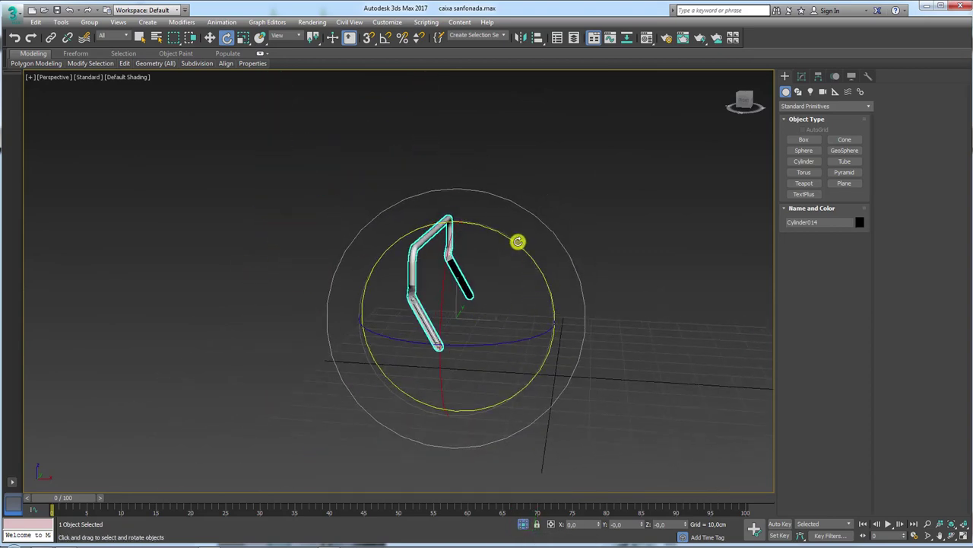
mouse_move(517, 242)
left_mouse_down()
mouse_move(543, 282)
mouse_move(515, 244)
mouse_move(550, 322)
mouse_move(544, 413)
left_mouse_up()
Use Affect Pivot Only and Center to Object to centre Cylinder014's pivot, then deselect it
left_click(818, 76)
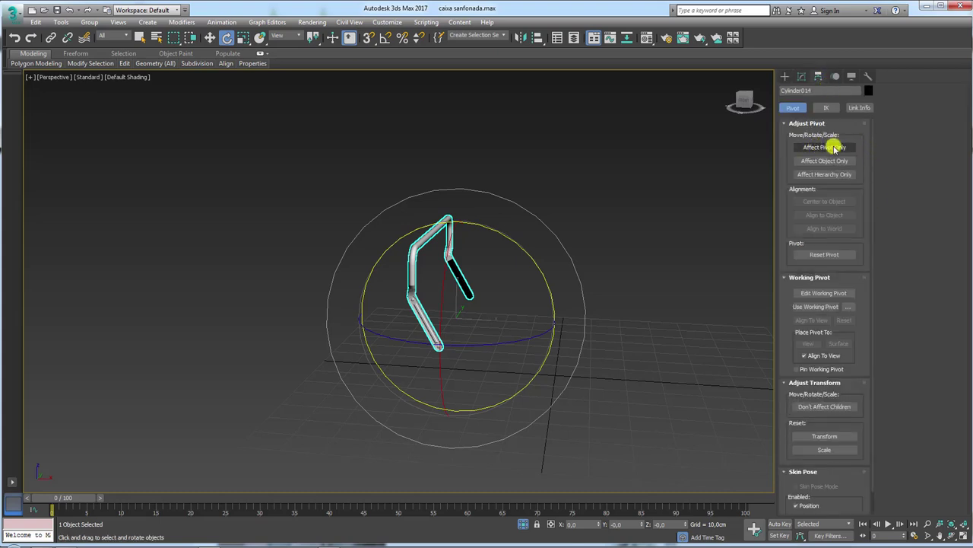
left_click(829, 146)
left_click(824, 201)
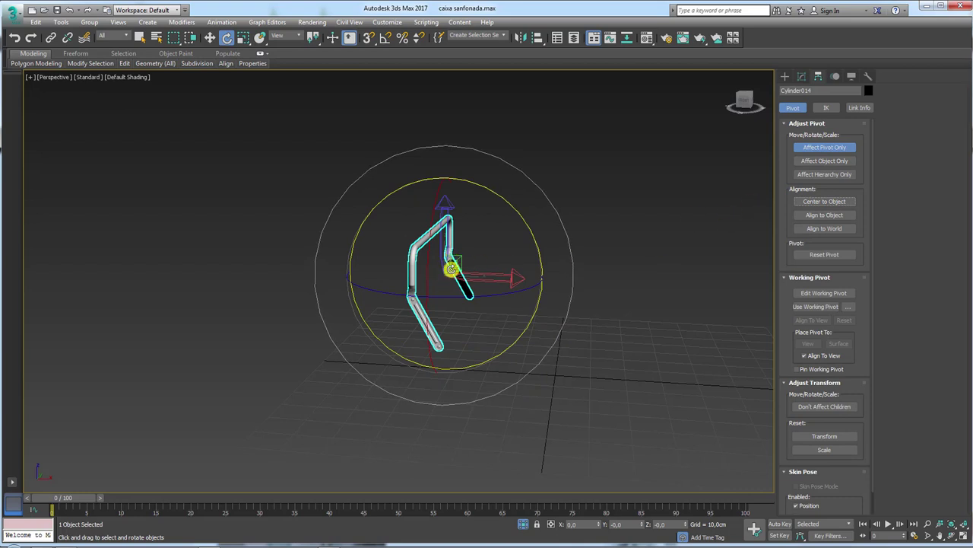
left_click(823, 147)
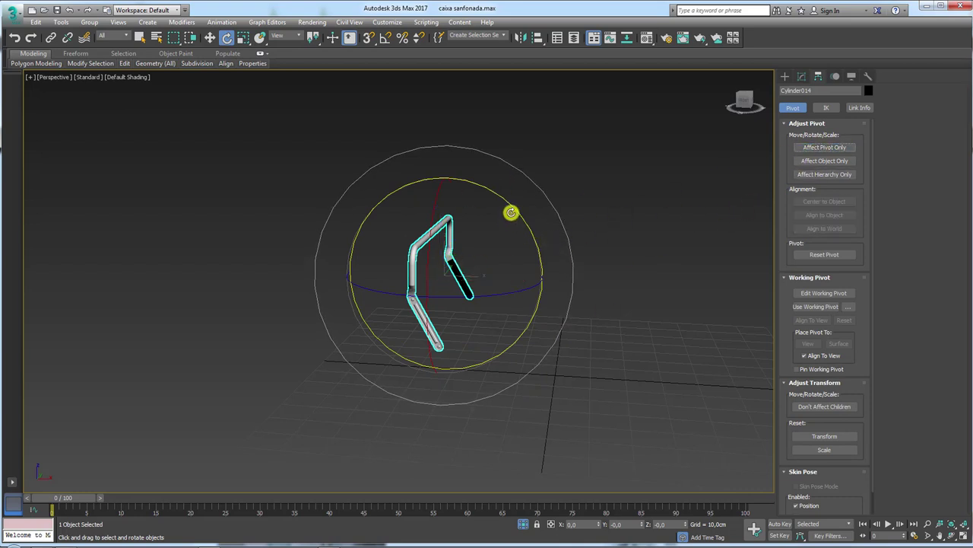
mouse_move(510, 201)
left_mouse_down()
mouse_move(511, 259)
mouse_move(563, 426)
mouse_move(580, 448)
mouse_move(501, 234)
mouse_move(574, 360)
mouse_move(611, 463)
mouse_move(532, 252)
mouse_move(493, 191)
mouse_move(479, 396)
left_mouse_up()
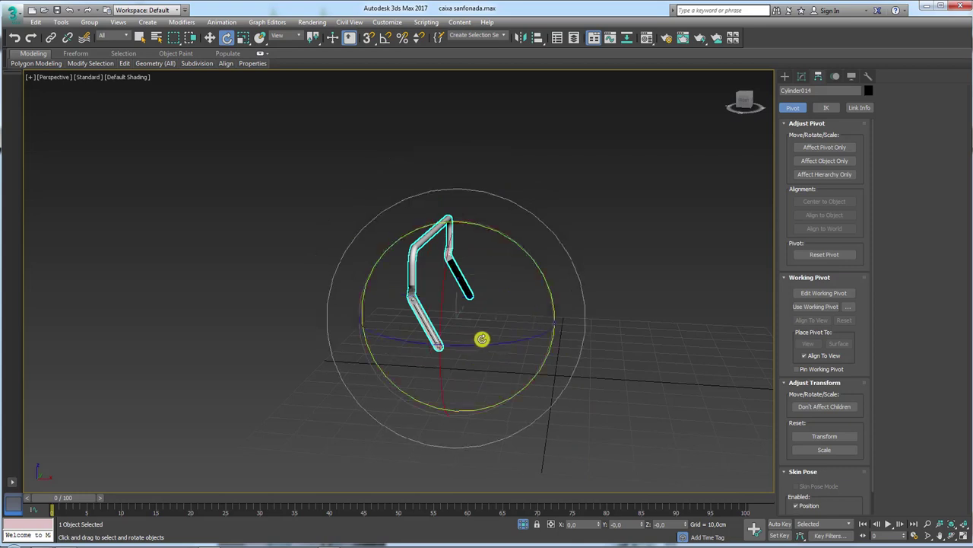
left_click(825, 147)
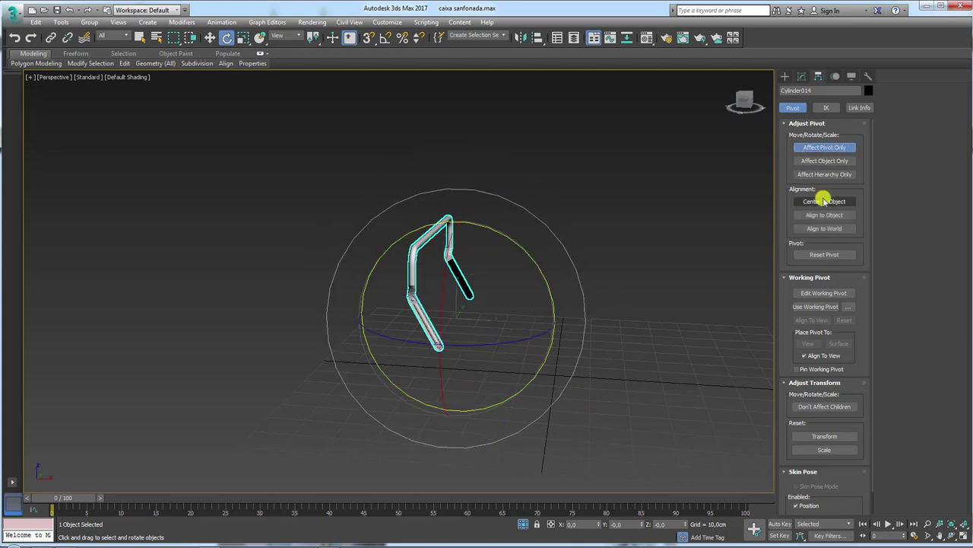
left_click(824, 200)
left_click(830, 147)
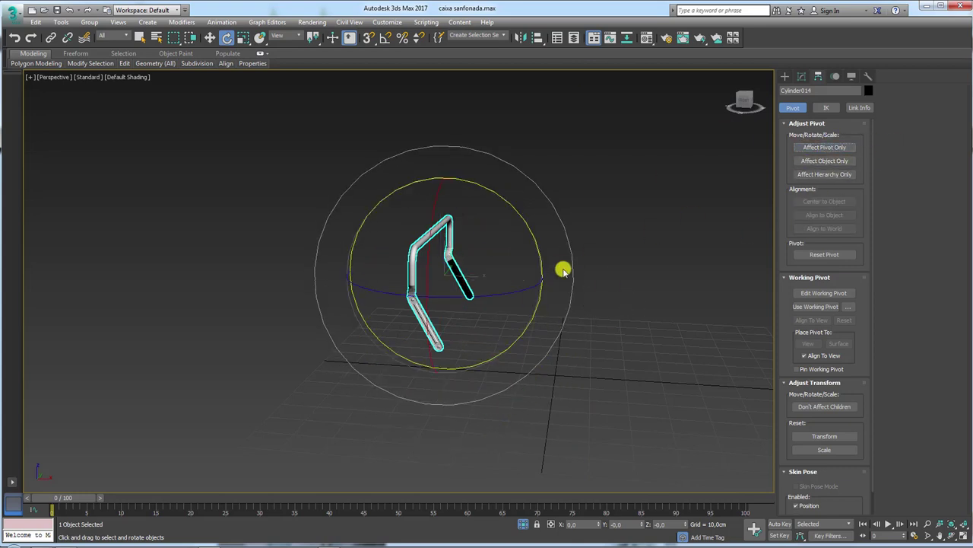
left_click(715, 218)
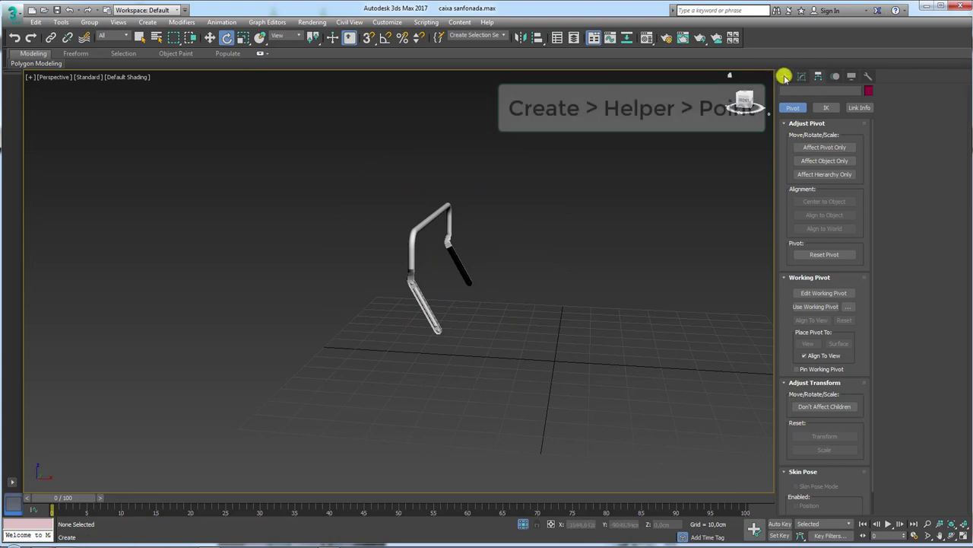
Create point helper Point001 beside the handle arm, displayed as a box at 15 cm size
left_click(784, 76)
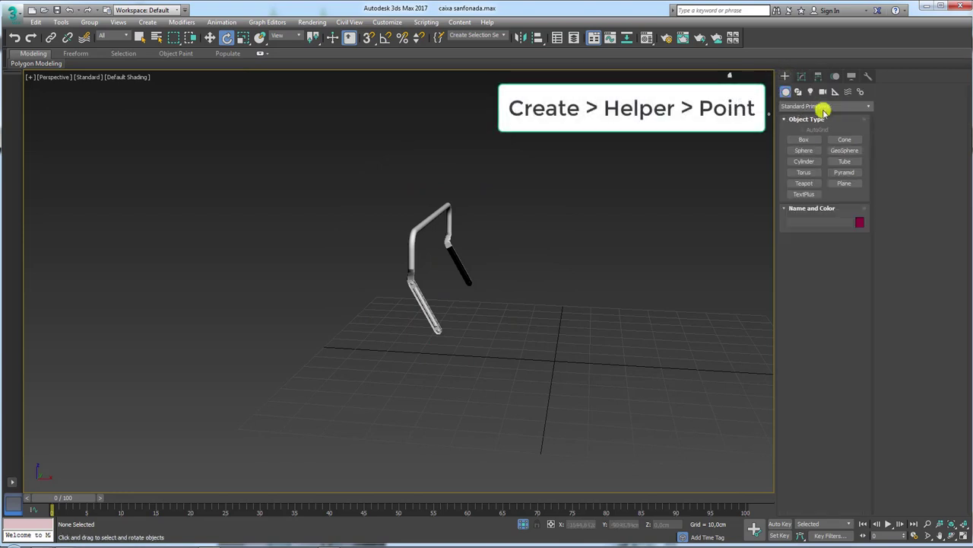
left_click(834, 90)
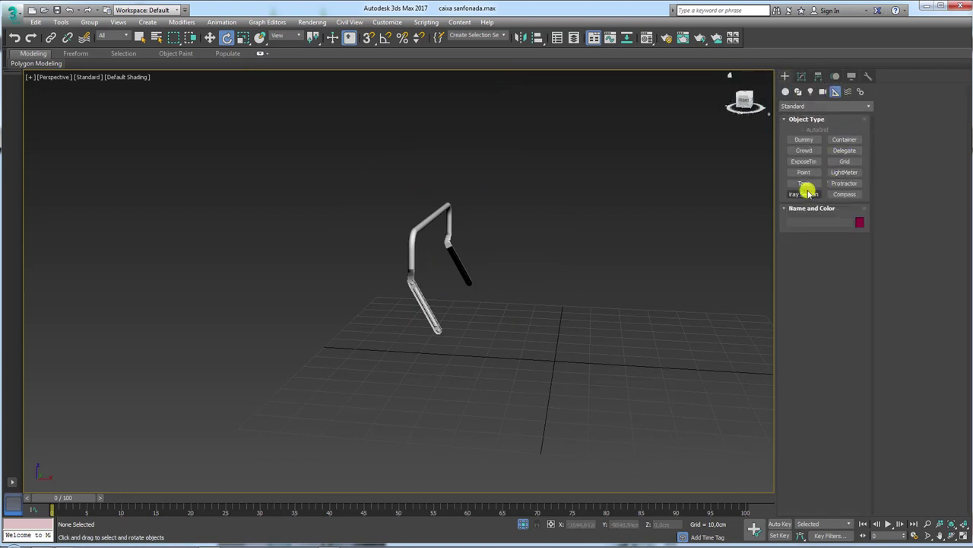
left_click(803, 172)
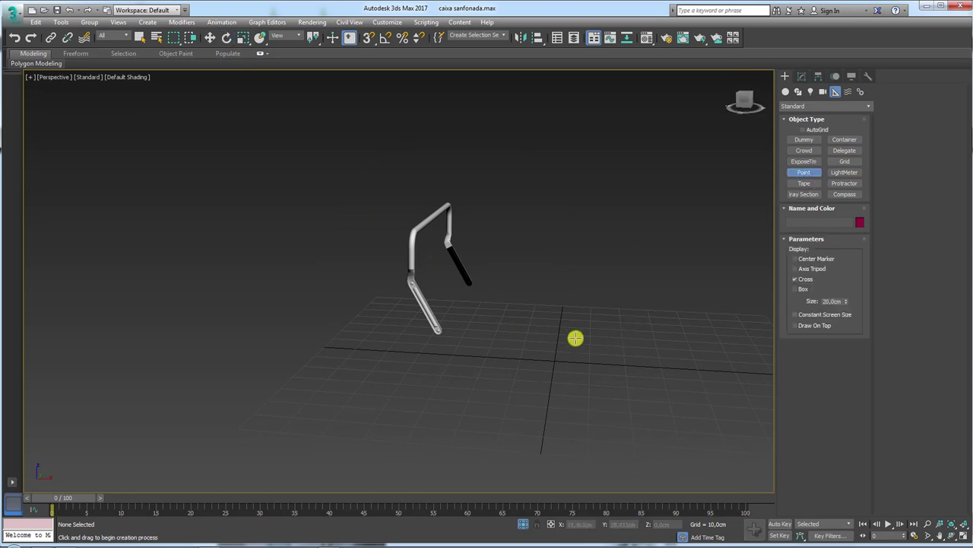
left_click_drag(540, 344, 517, 325)
scroll(517, 326, "up", 5)
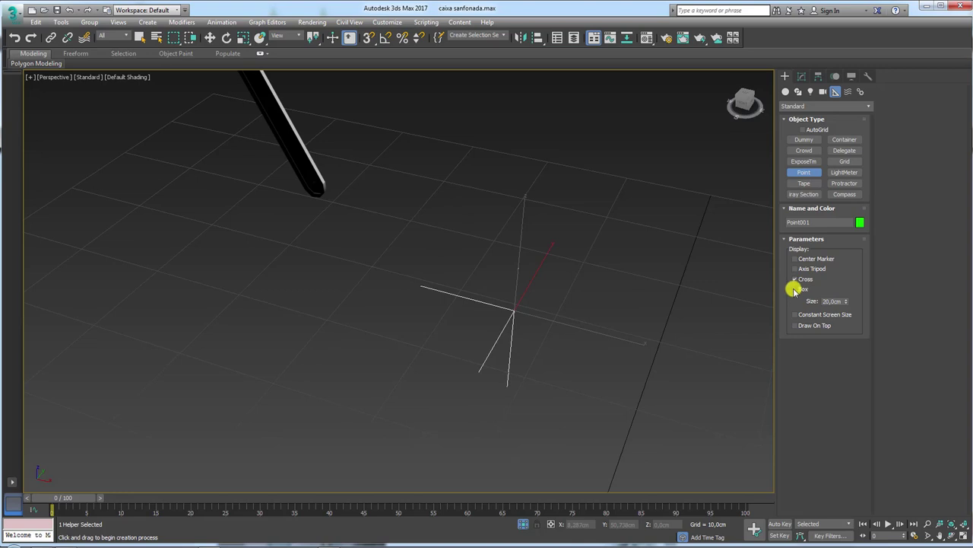
left_click(795, 288)
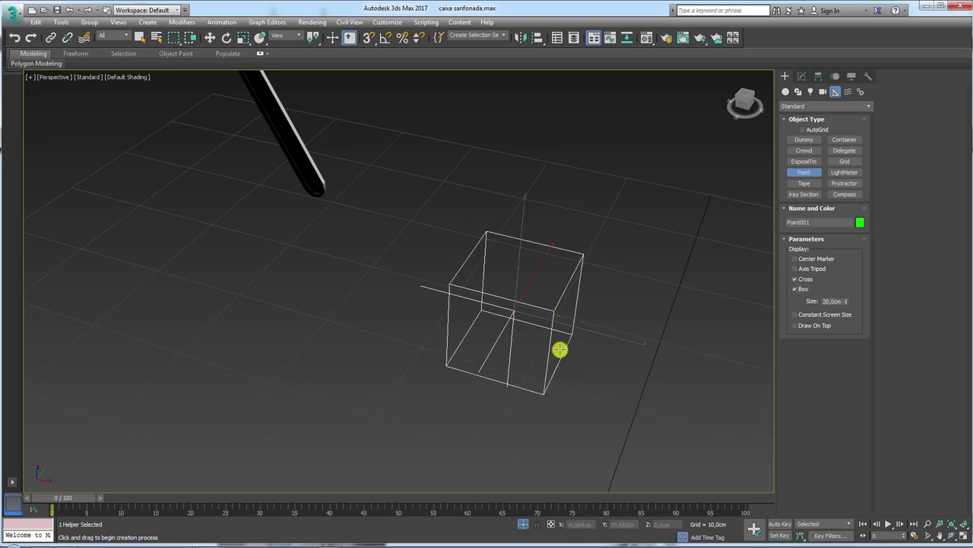
left_click_drag(847, 301, 839, 299)
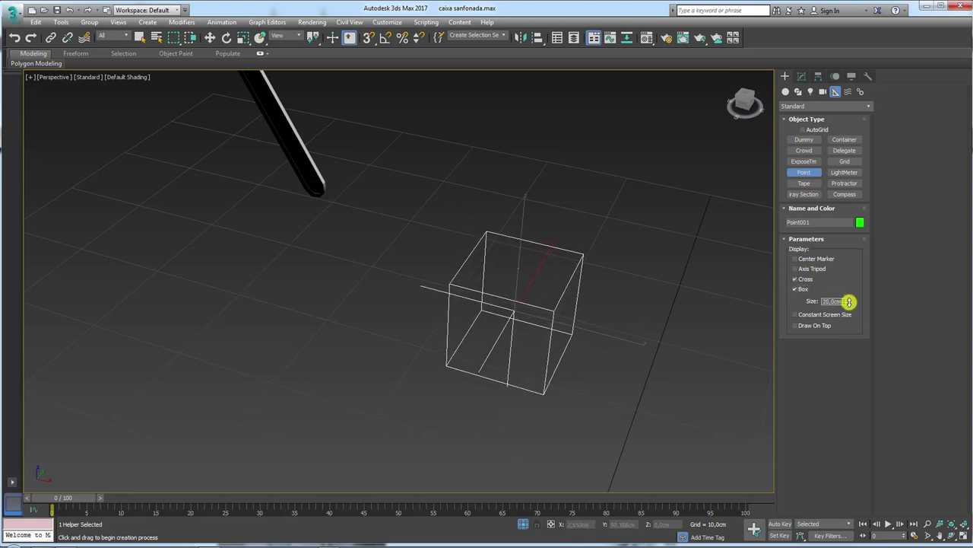
left_click_drag(839, 300, 841, 303)
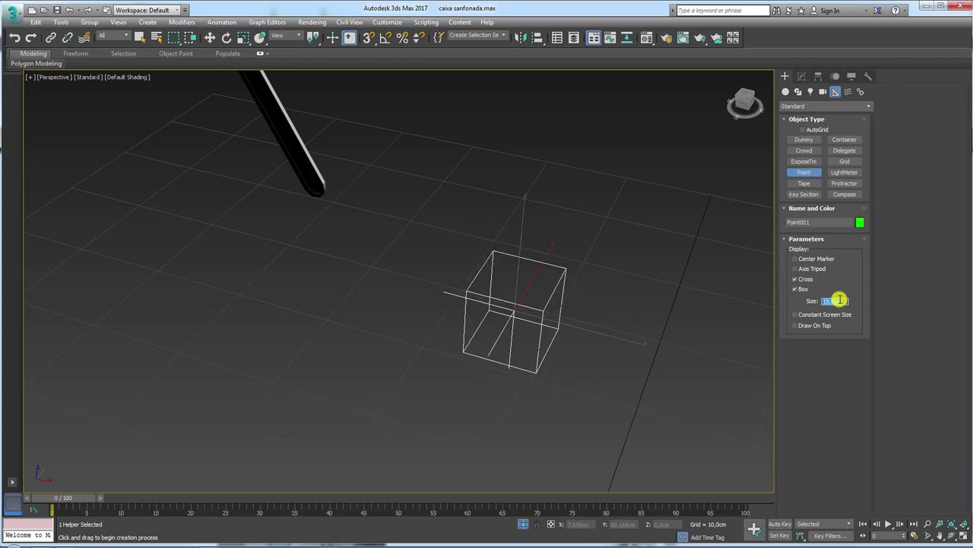
scroll(548, 200, "down", 5)
mouse_move(550, 224)
middle_mouse_down("alt")
mouse_move(474, 250)
mouse_move(479, 203)
mouse_move(537, 216)
middle_mouse_up("alt")
Move Point001 onto the handle arm's lower end, turning on Edged Faces (F4) to check placement
key("w")
left_click_drag(581, 193, 340, 193)
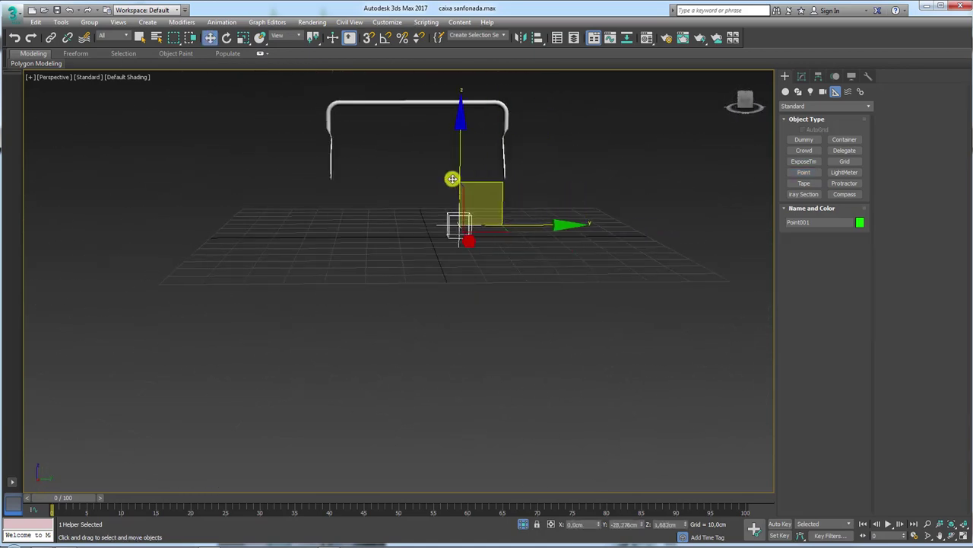
mouse_move(340, 193)
middle_mouse_down("alt")
mouse_move(606, 241)
mouse_move(505, 231)
mouse_move(560, 220)
middle_mouse_up("alt")
scroll(498, 228, "up", 3)
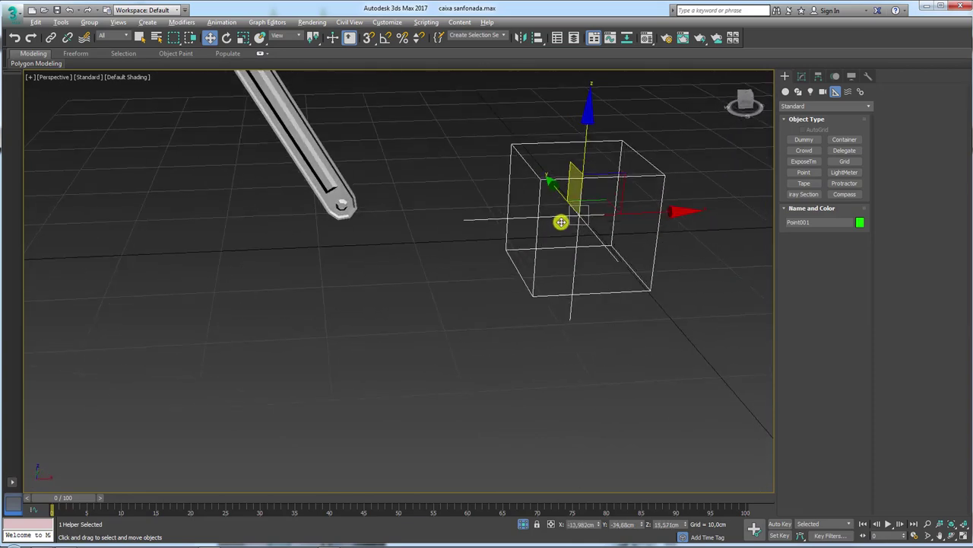
scroll(563, 220, "up", 2)
left_click_drag(635, 172, 250, 193)
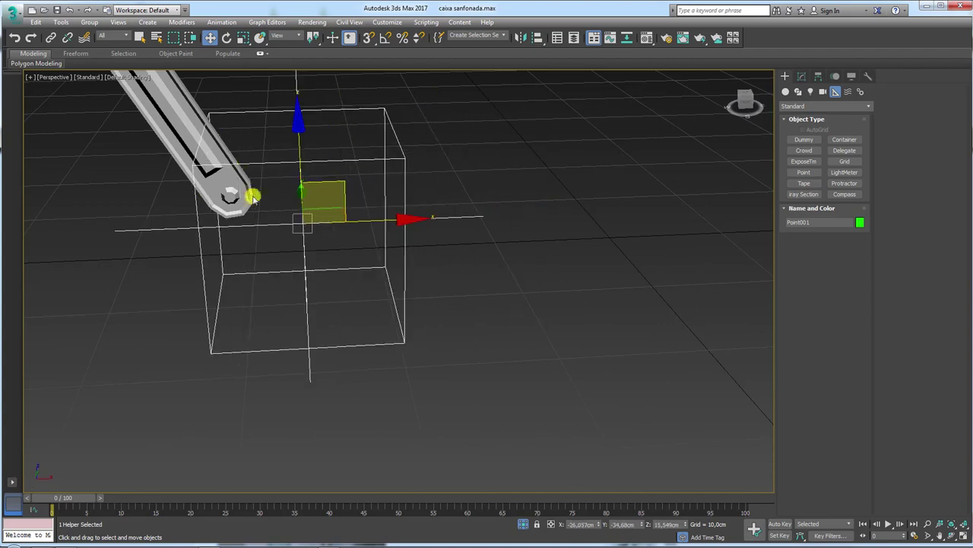
scroll(231, 193, "up", 3)
key("F4")
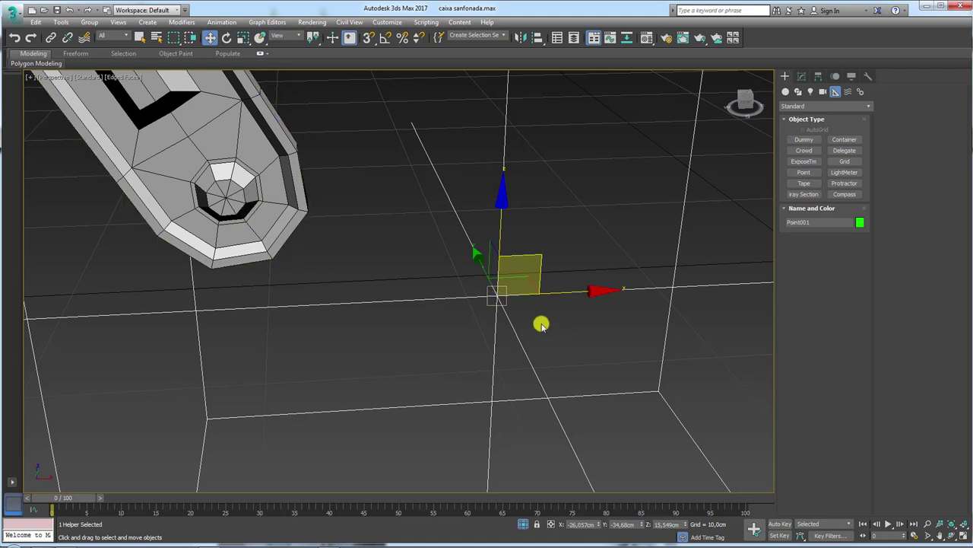
left_click_drag(532, 259, 268, 158)
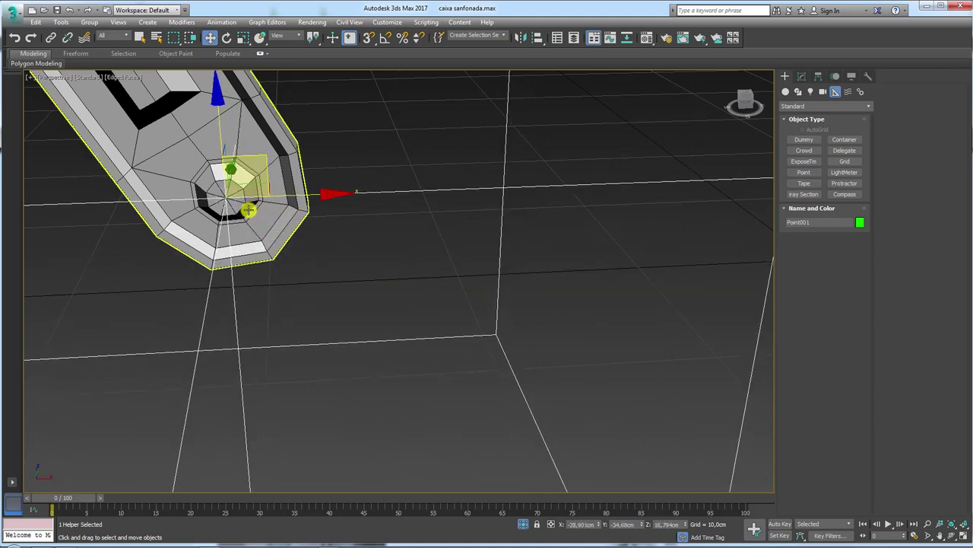
mouse_move(267, 157)
middle_mouse_down("alt")
mouse_move(237, 190)
mouse_move(266, 163)
mouse_move(444, 127)
middle_mouse_up("alt")
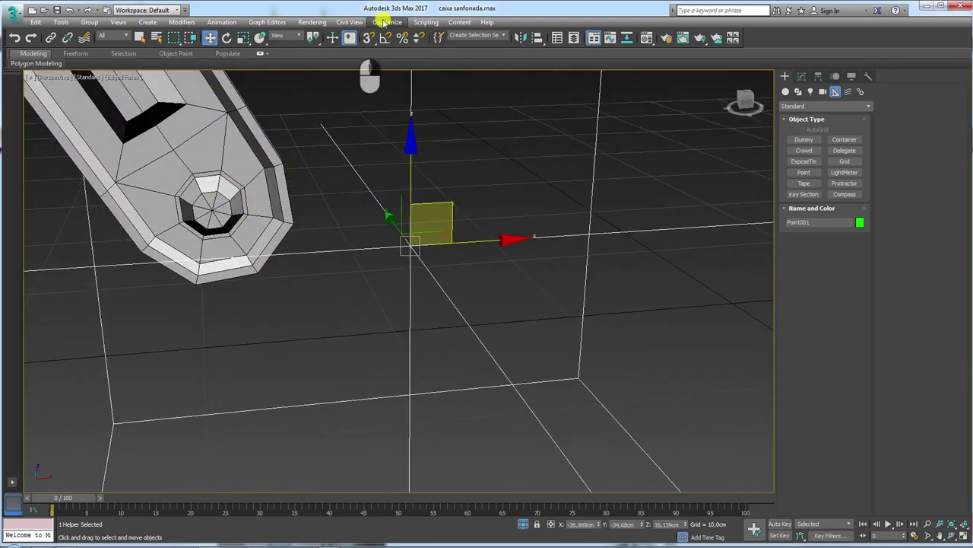
Turn on snapping with only Vertex enabled in the snap settings
left_click(367, 38)
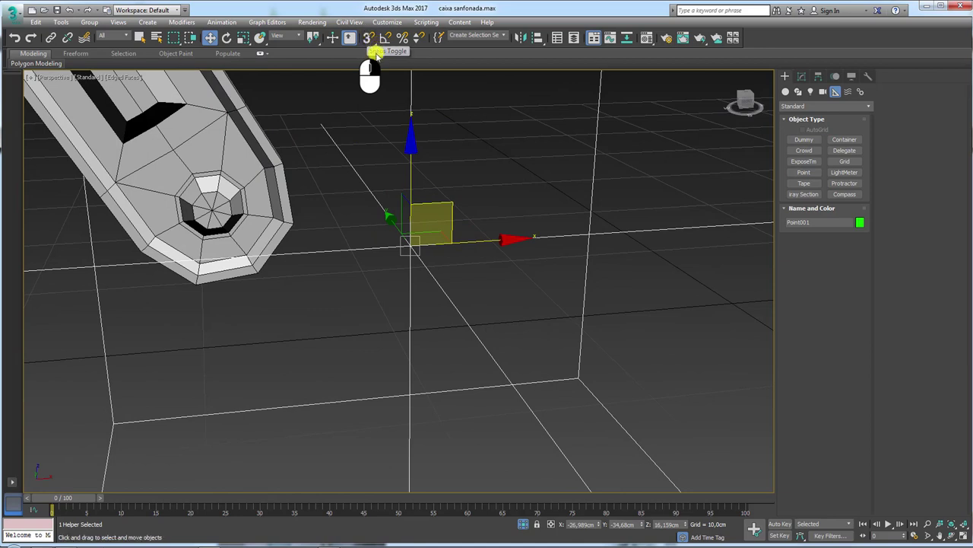
right_click(367, 38)
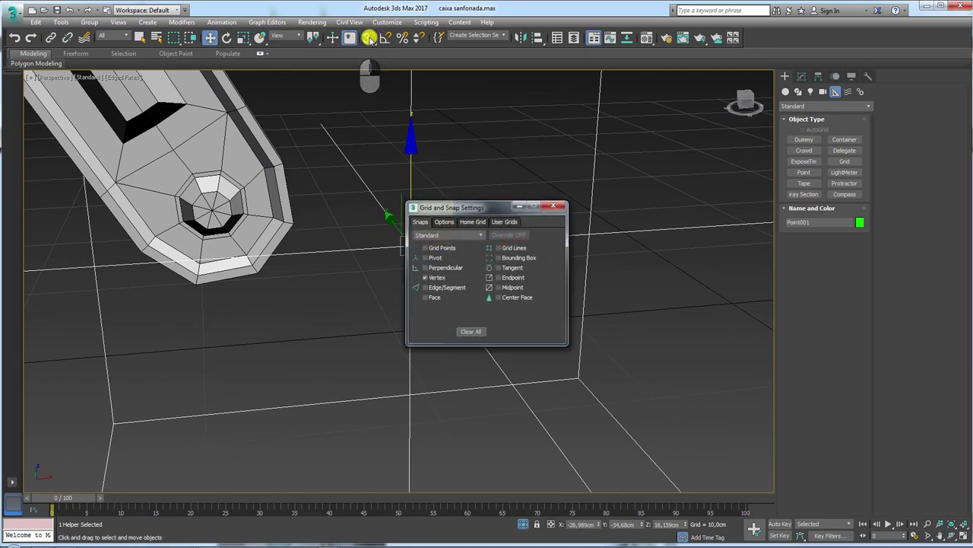
left_click_drag(438, 205, 450, 97)
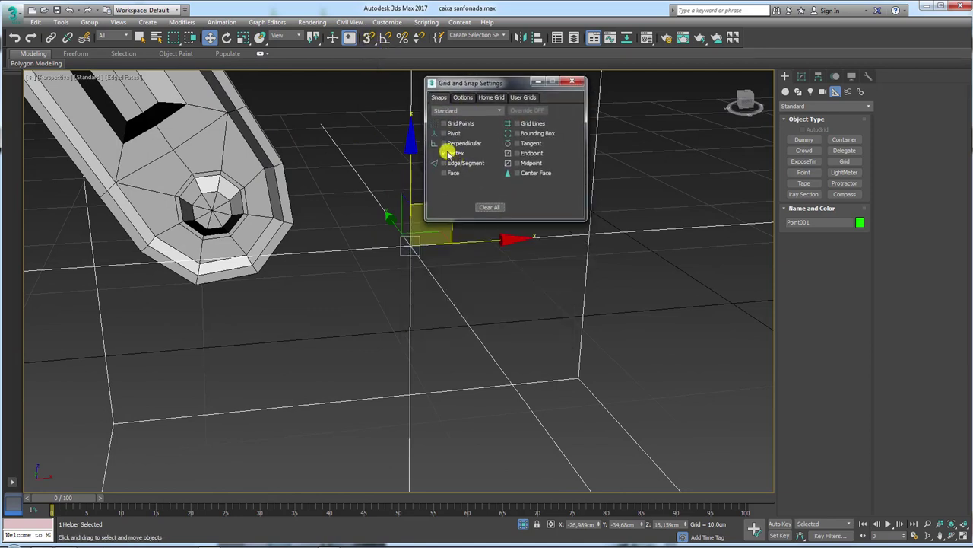
left_click(578, 81)
left_click(368, 38)
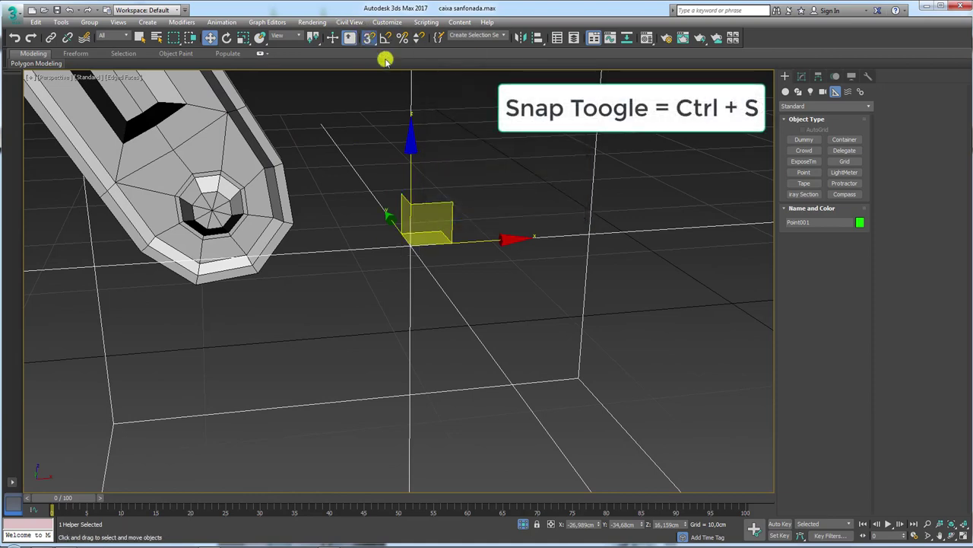
Snap Point001 onto the bent arm tube's end vertex, about X -29.05, Y -32.87, Z 16.21 cm
mouse_move(442, 202)
left_mouse_down()
mouse_move(215, 213)
mouse_move(280, 217)
mouse_move(228, 200)
left_mouse_up()
scroll(281, 217, "down", 2)
scroll(367, 282, "down", 5)
middle_click_drag(492, 303, 489, 226, "alt")
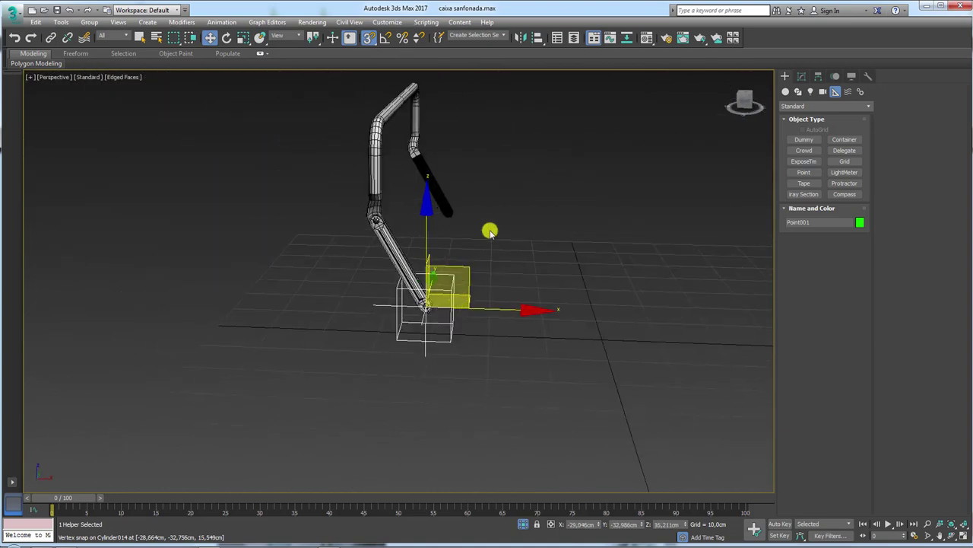
left_click(489, 226)
Link Cylinder014 to Point001 and rotate the helper to test that the arm swings
left_click(51, 37)
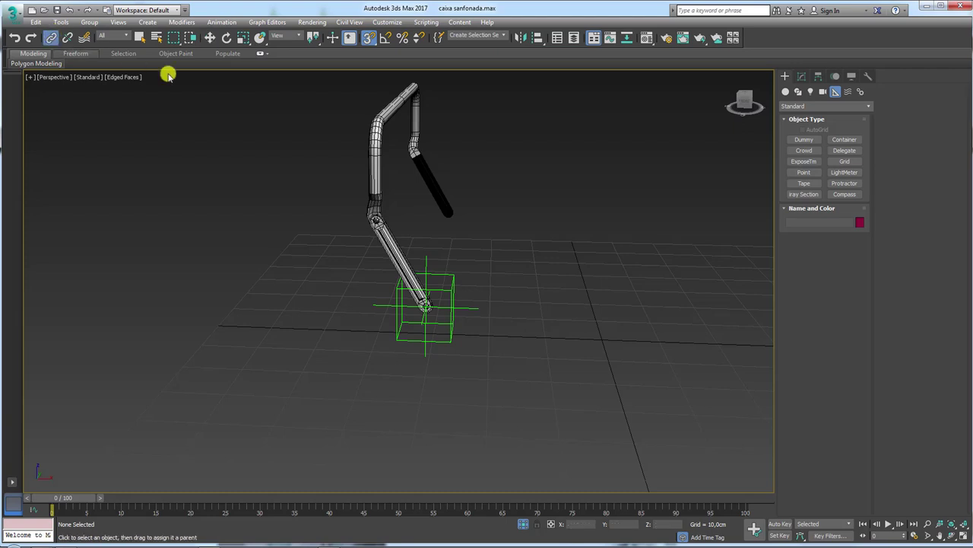
left_click_drag(370, 206, 473, 169)
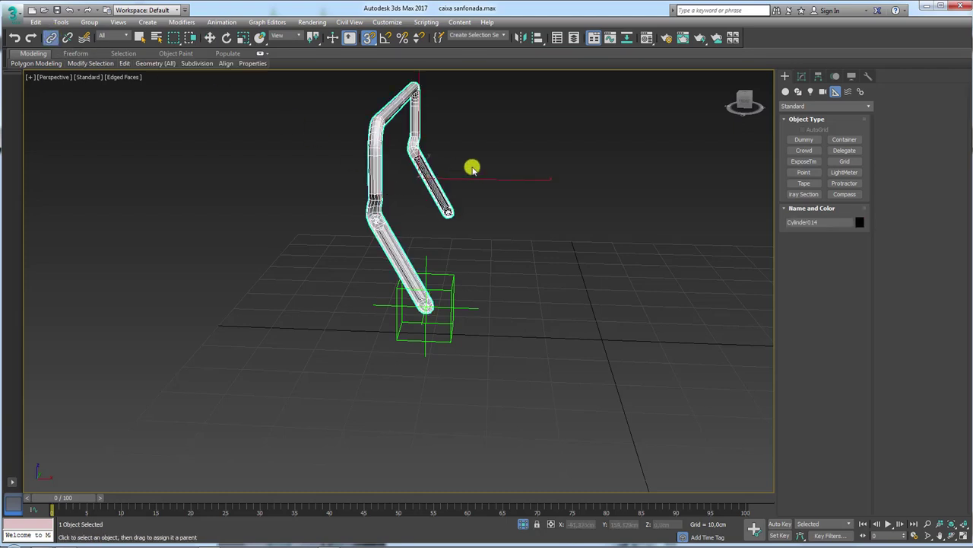
left_click_drag(469, 297, 457, 292)
left_click(453, 286)
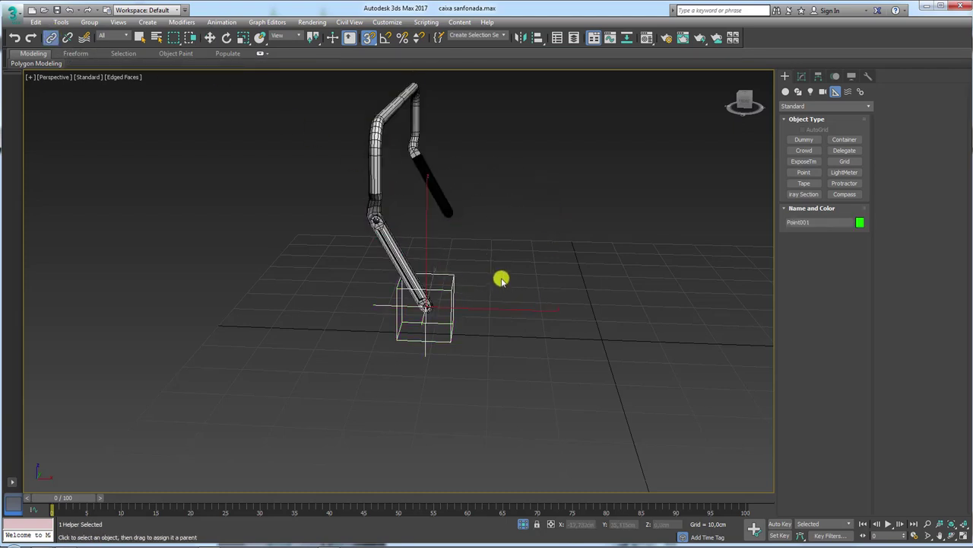
key("e")
mouse_move(487, 233)
left_mouse_down()
mouse_move(523, 273)
mouse_move(450, 258)
mouse_move(565, 286)
left_mouse_up()
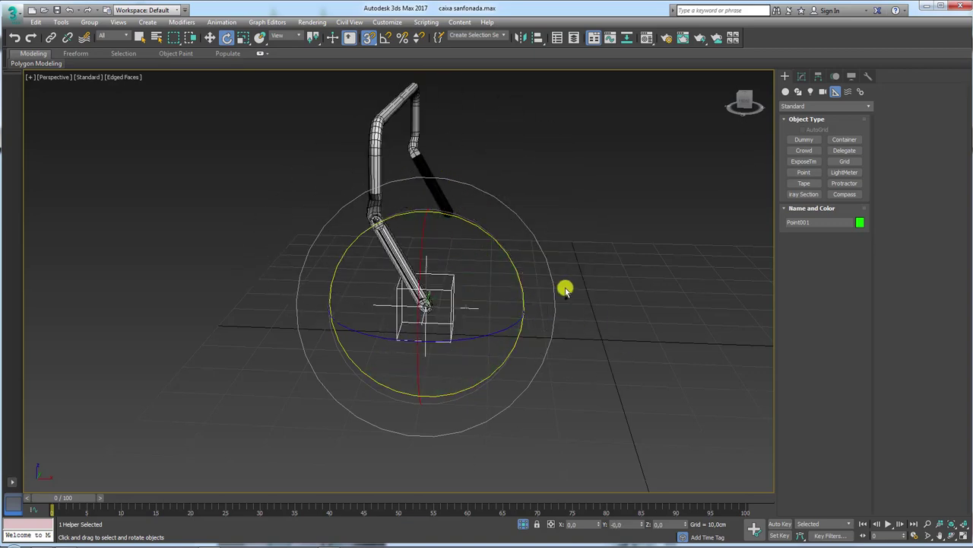
mouse_move(565, 287)
middle_mouse_down("alt")
mouse_move(556, 322)
mouse_move(489, 307)
mouse_move(548, 293)
middle_mouse_up("alt")
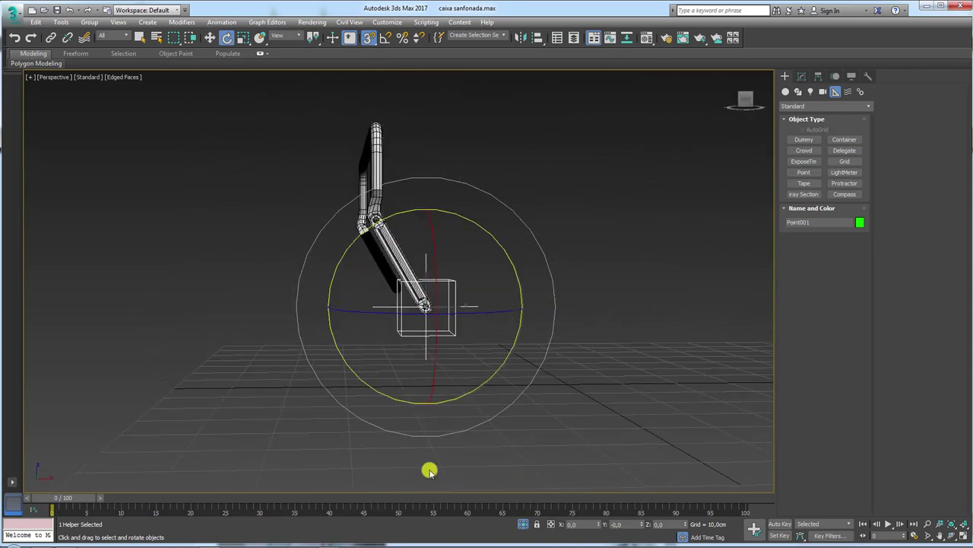
Exit isolation and select the two handle tubes and four levers
left_click(523, 524)
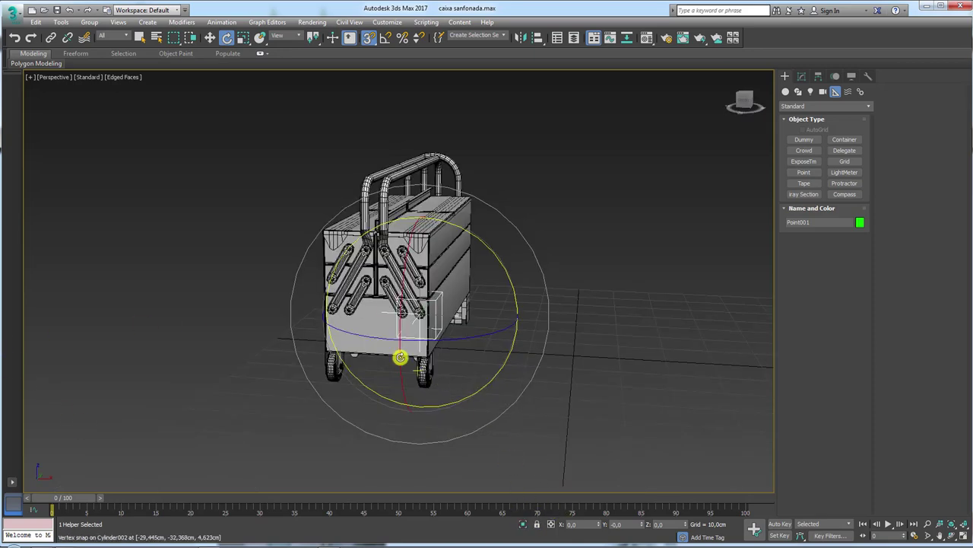
scroll(374, 258, "up", 2)
middle_click_drag(375, 257, 391, 276, "alt")
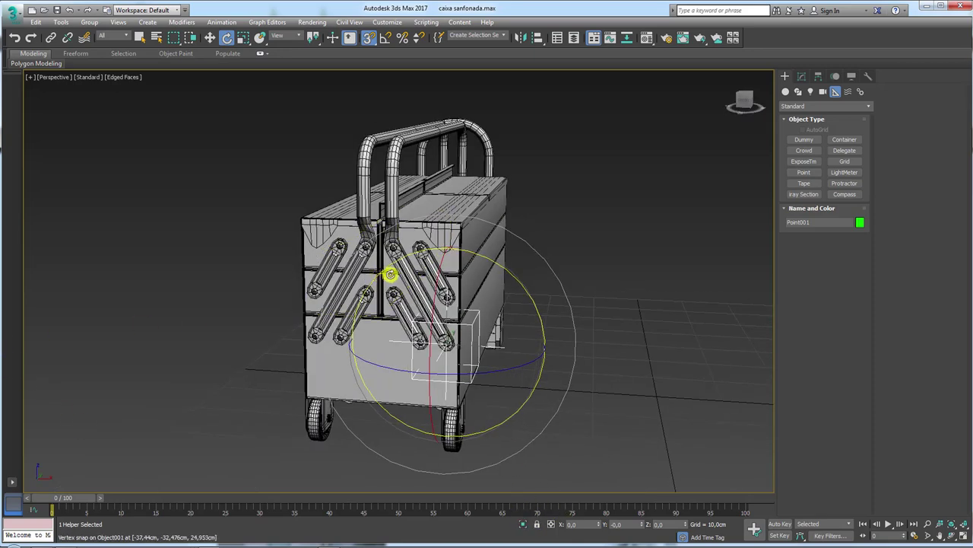
left_click(390, 192)
left_click(365, 190, "ctrl")
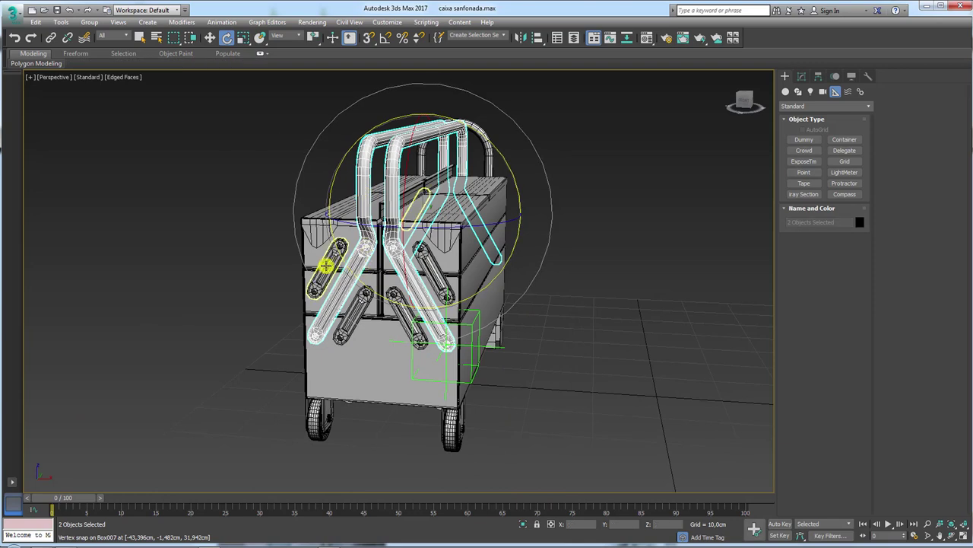
left_click(362, 292, "ctrl")
left_click(355, 310, "ctrl")
left_click(426, 268, "ctrl")
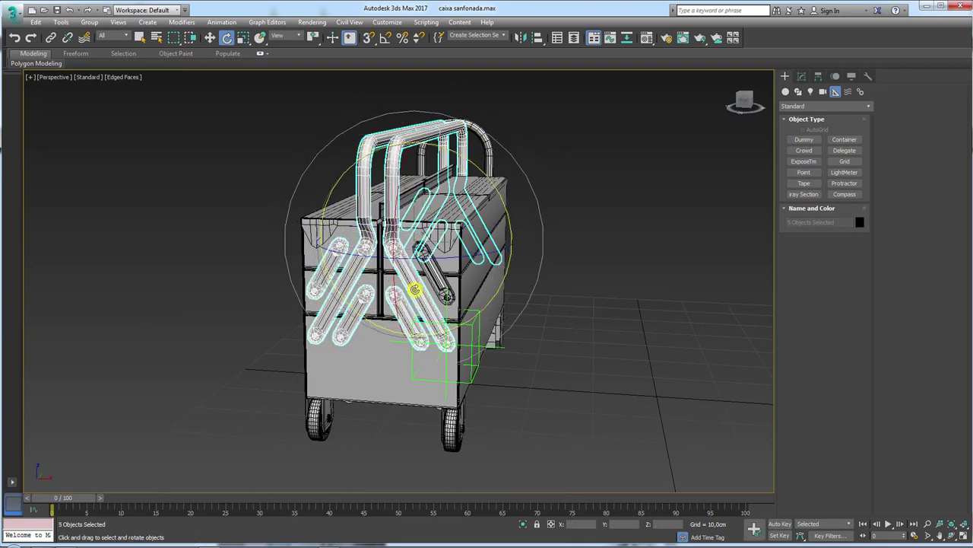
left_click(435, 271, "ctrl")
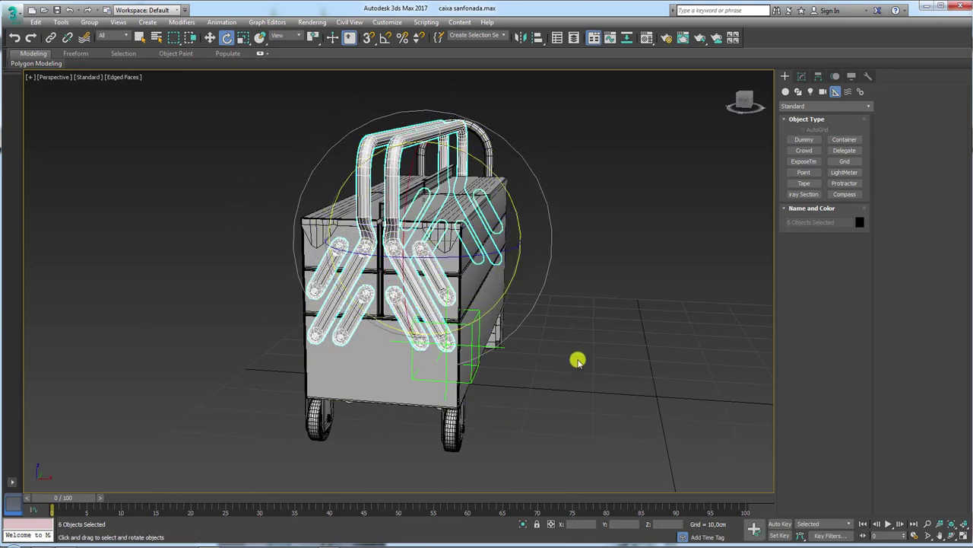
Isolate the six selected arm parts and frame them in the view
left_click(522, 525)
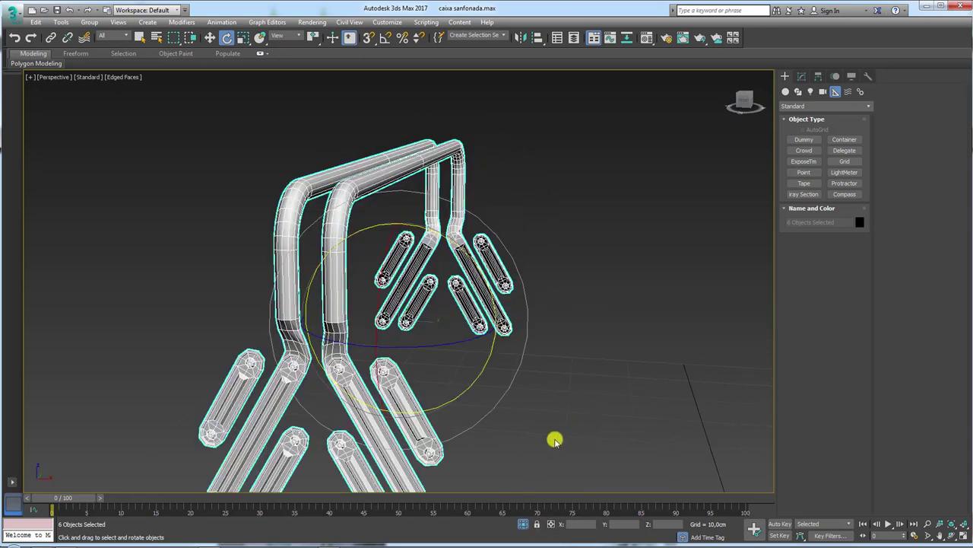
mouse_move(556, 439)
middle_mouse_down()
mouse_move(611, 285)
mouse_move(555, 317)
middle_mouse_up()
scroll(610, 284, "down", 3)
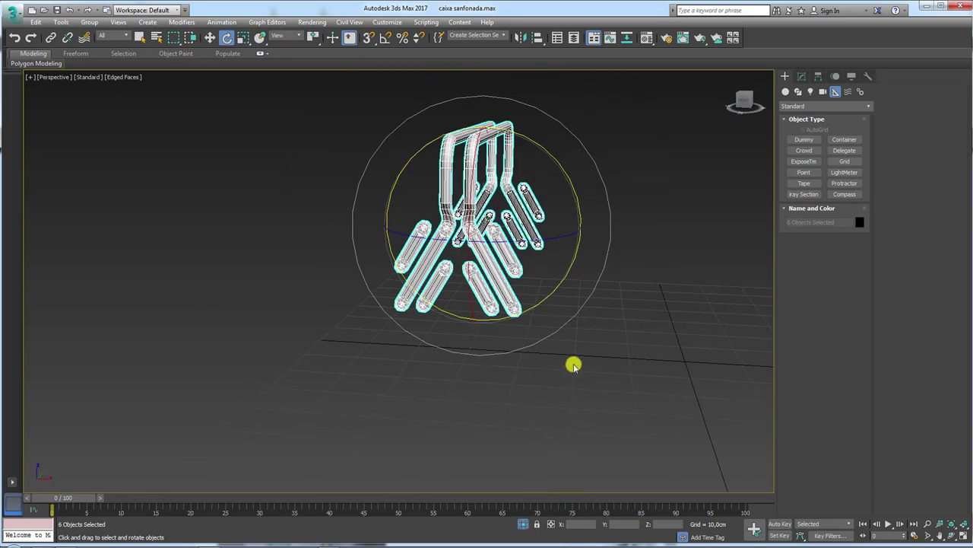
middle_click_drag(573, 366, 560, 366)
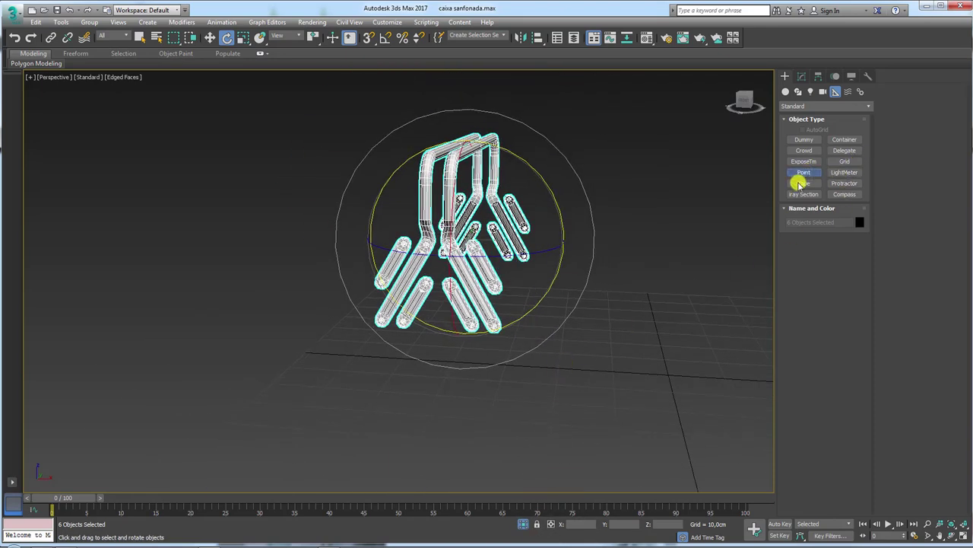
Create a second point helper, Point002, with size 8 cm
left_click(597, 388)
left_click_drag(852, 303, 846, 321)
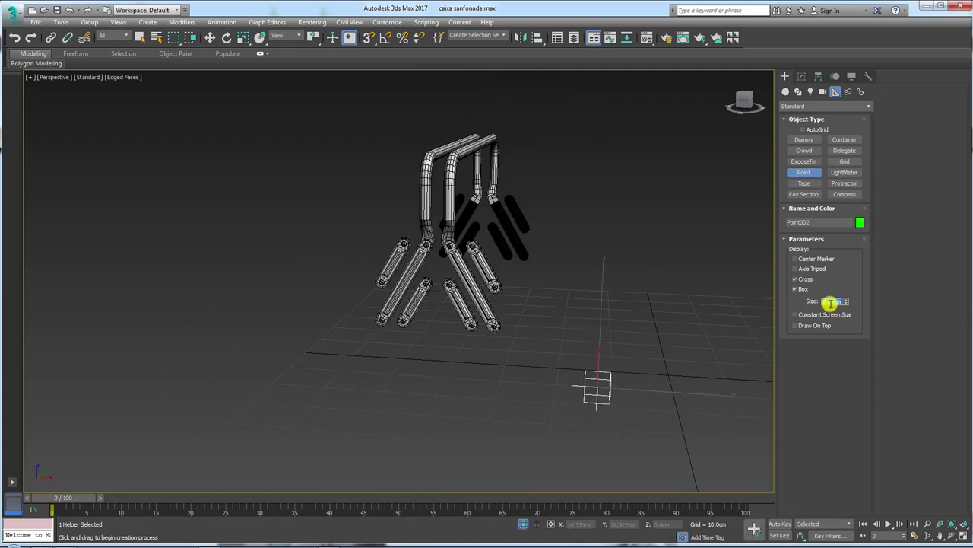
type("8")
key("Return")
right_click(626, 346)
Move Point002 near the levers and Shift-drag it upward to clone it
key("w")
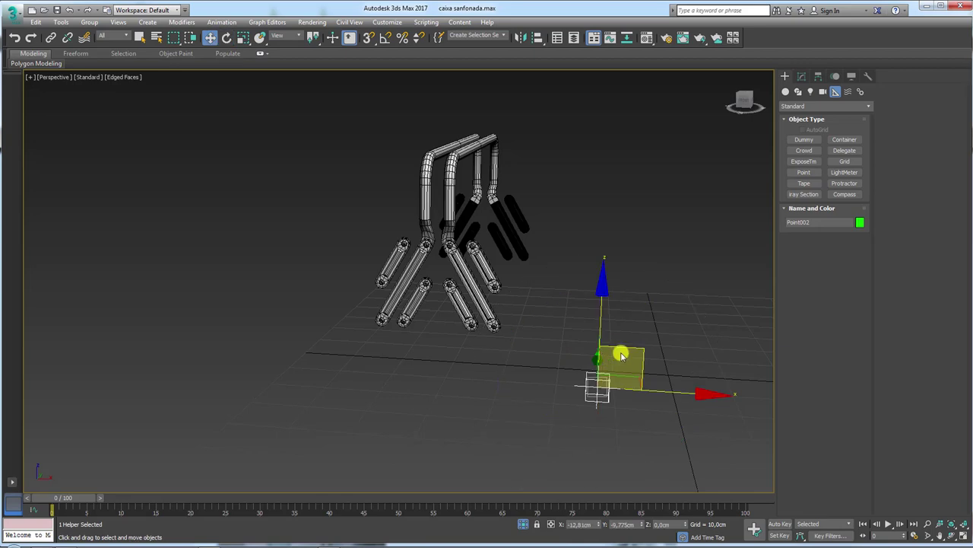
left_click_drag(619, 350, 567, 301)
middle_click_drag(568, 300, 519, 333, "alt")
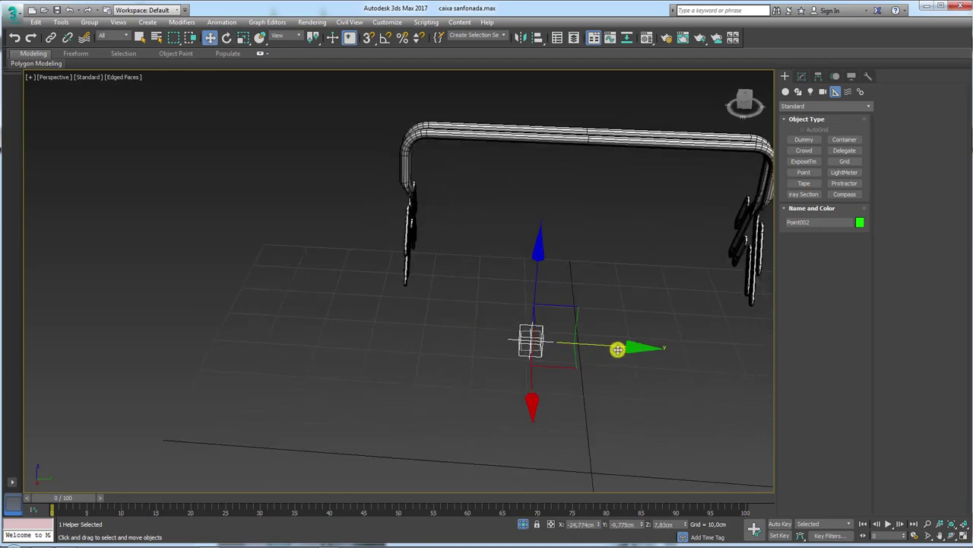
left_click_drag(617, 349, 446, 339, "shift")
middle_click_drag(403, 343, 451, 267, "alt")
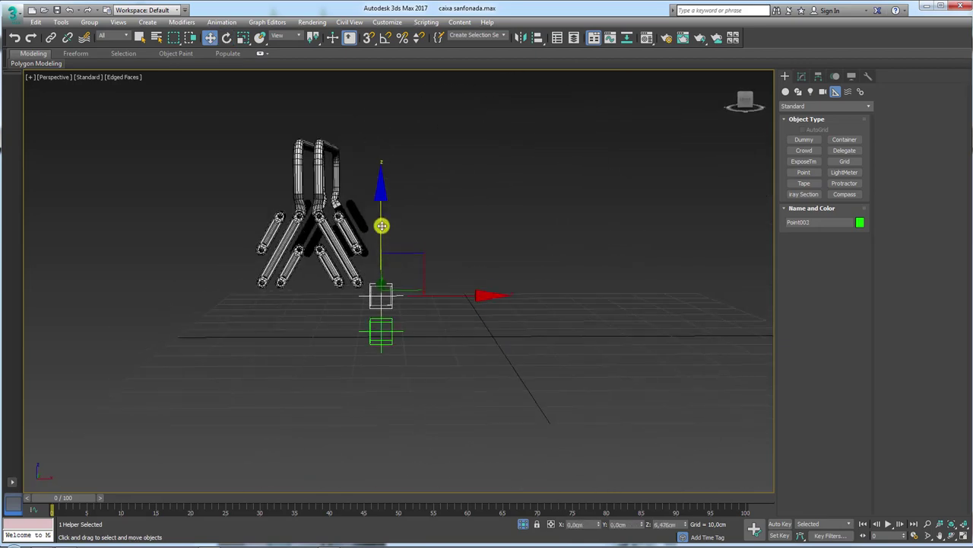
left_click_drag(382, 225, 382, 219, "shift")
double_click(509, 284)
Make 5 copies of the helper, stacked in a column
type("5")
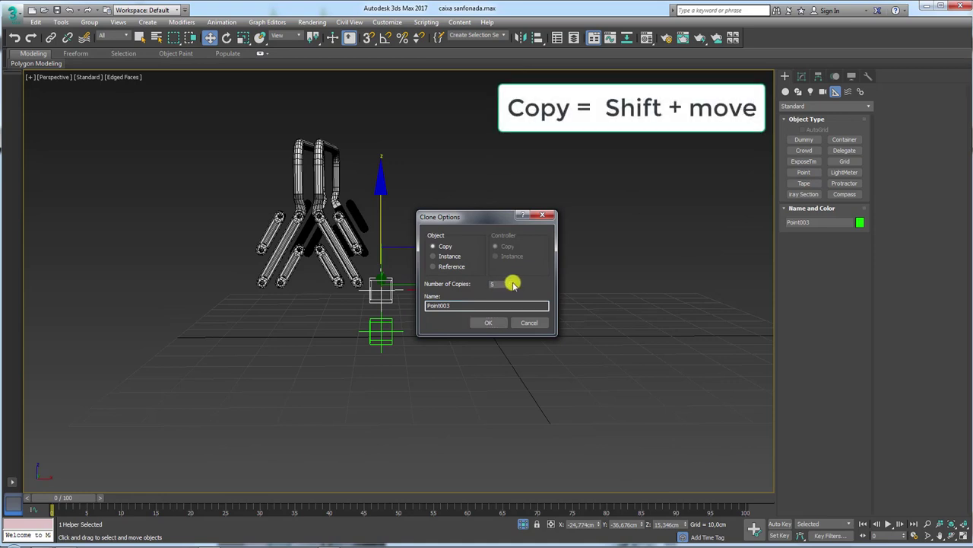
left_click(489, 322)
middle_click_drag(232, 311, 266, 344)
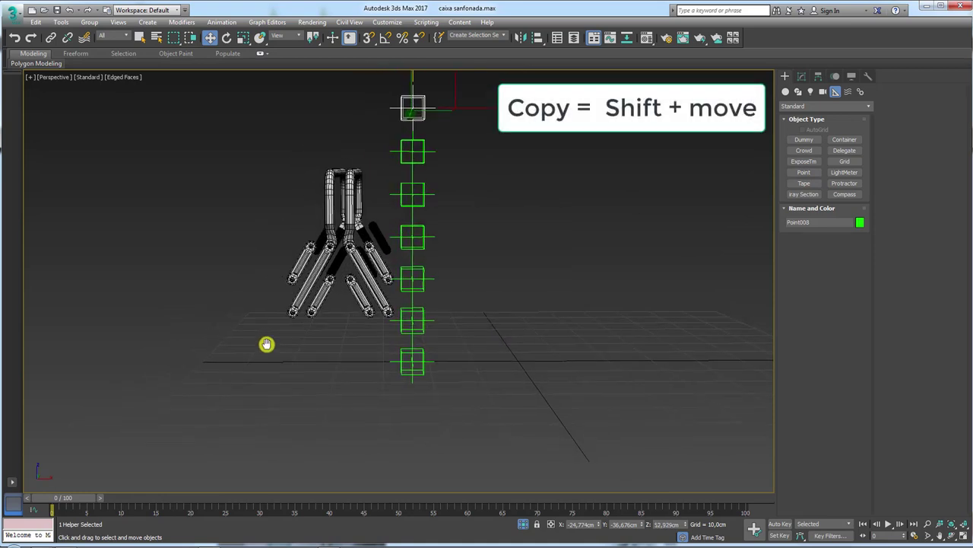
Turn snapping back on and snap Point002 and Point003 onto lever-tube end vertices
left_click(367, 37)
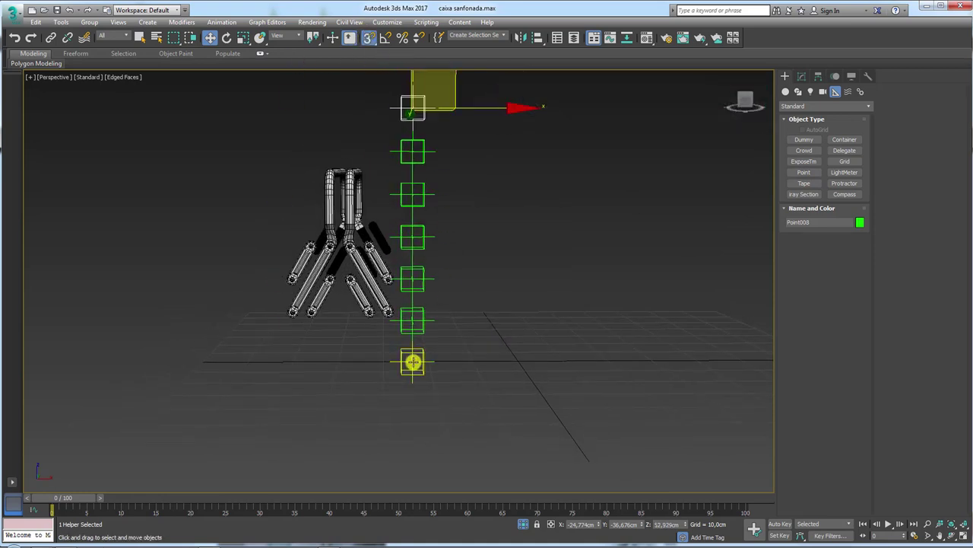
left_click_drag(412, 362, 408, 328)
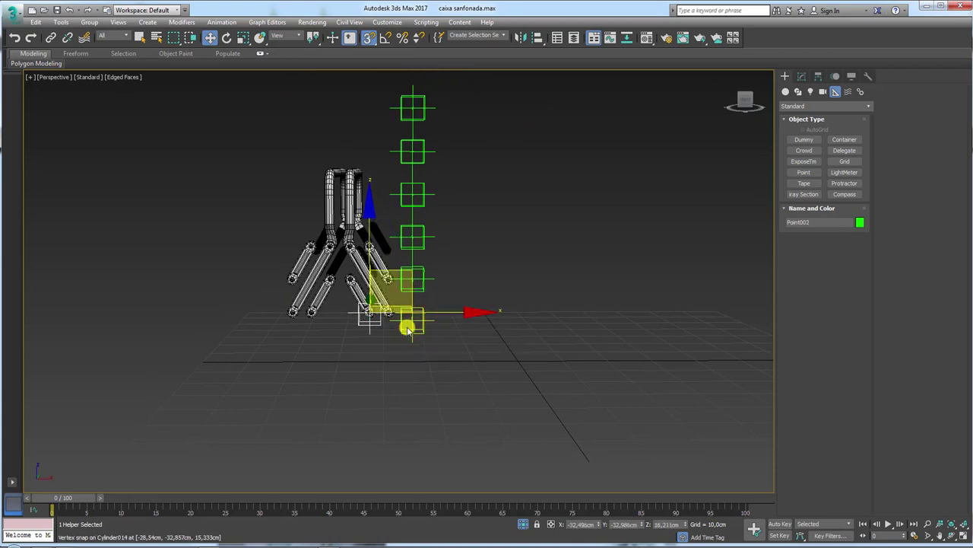
left_click_drag(411, 280, 388, 278)
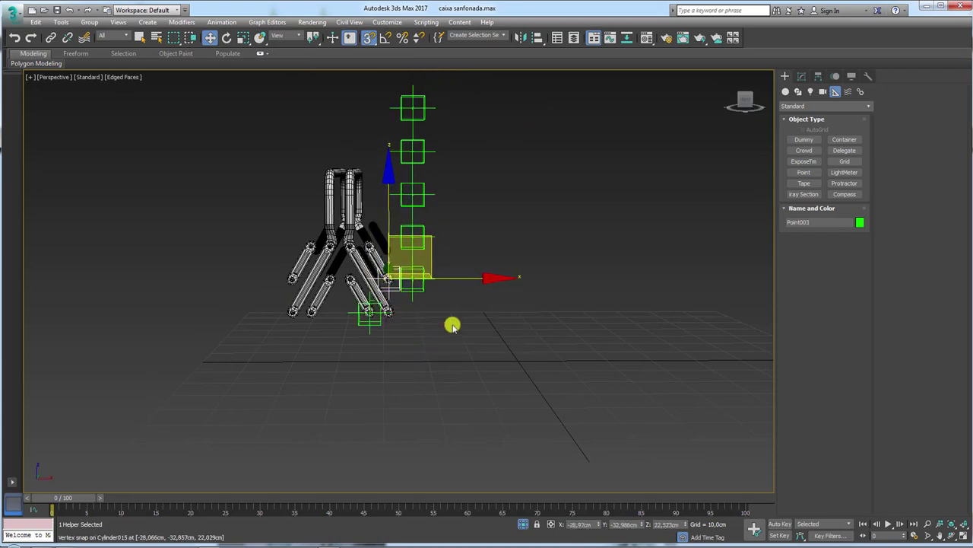
Snap three more column helpers onto further lever end and base vertices
left_click(411, 281)
left_click_drag(408, 298, 310, 313)
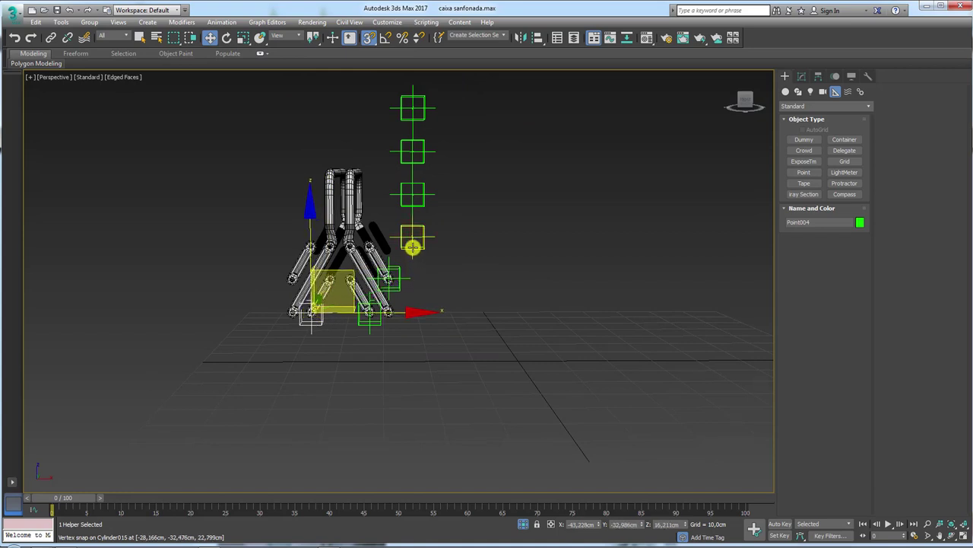
left_click_drag(412, 247, 291, 313)
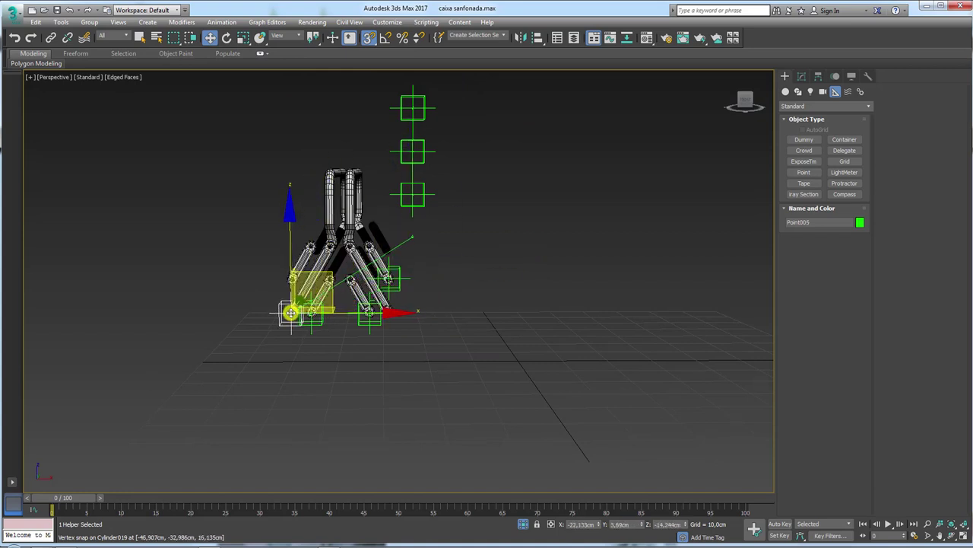
left_click_drag(407, 196, 290, 280)
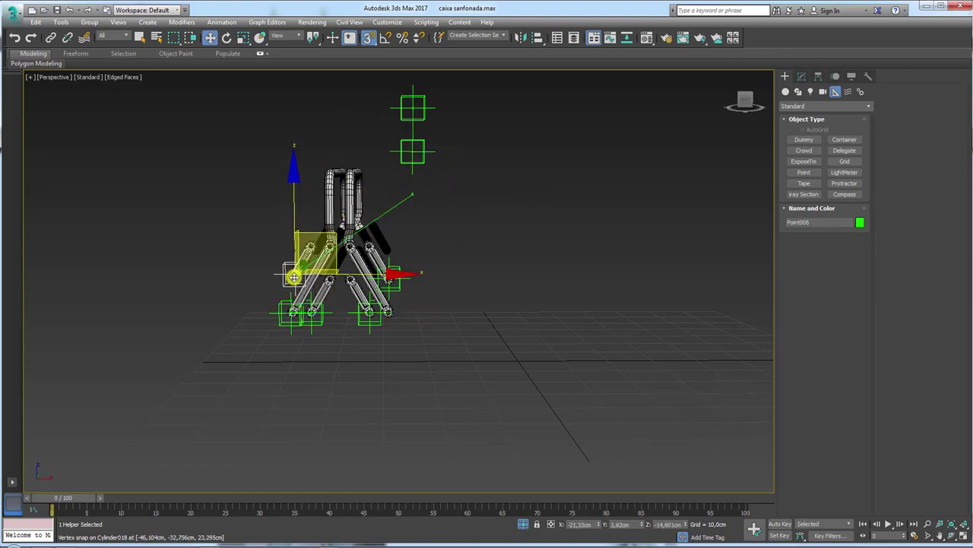
scroll(291, 280, "up", 3)
scroll(465, 261, "up", 3)
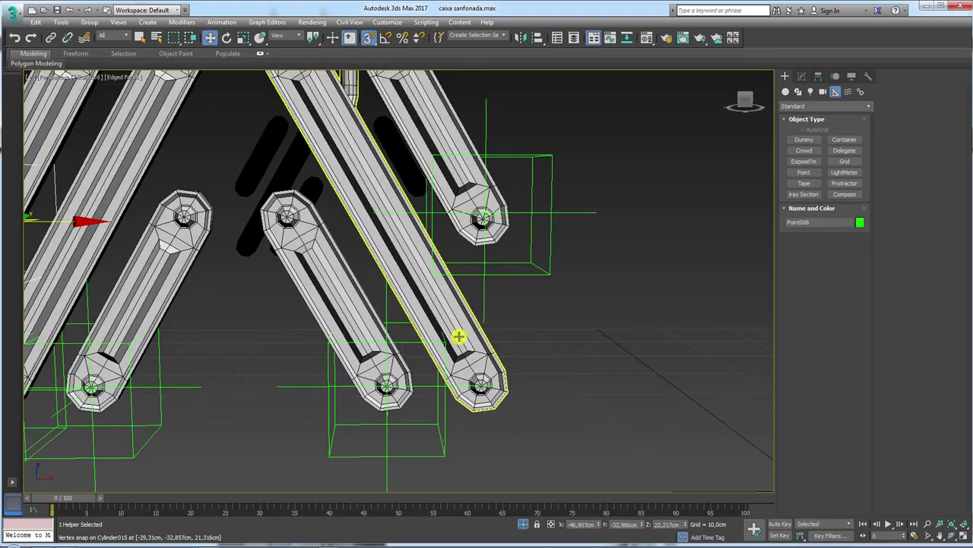
scroll(461, 337, "up", 2)
scroll(408, 393, "up", 2)
scroll(426, 372, "down", 2)
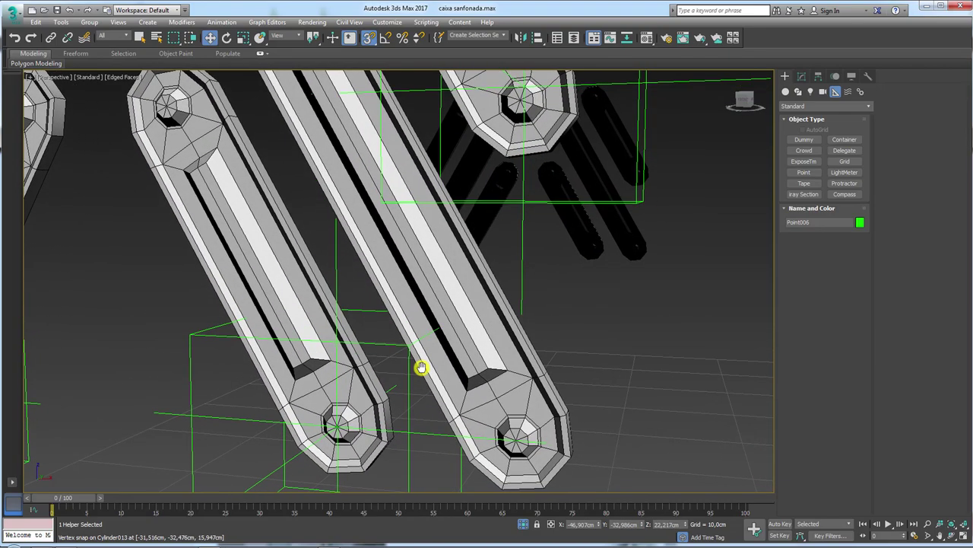
scroll(537, 170, "down", 5)
scroll(538, 171, "up", 1)
scroll(521, 228, "up", 4)
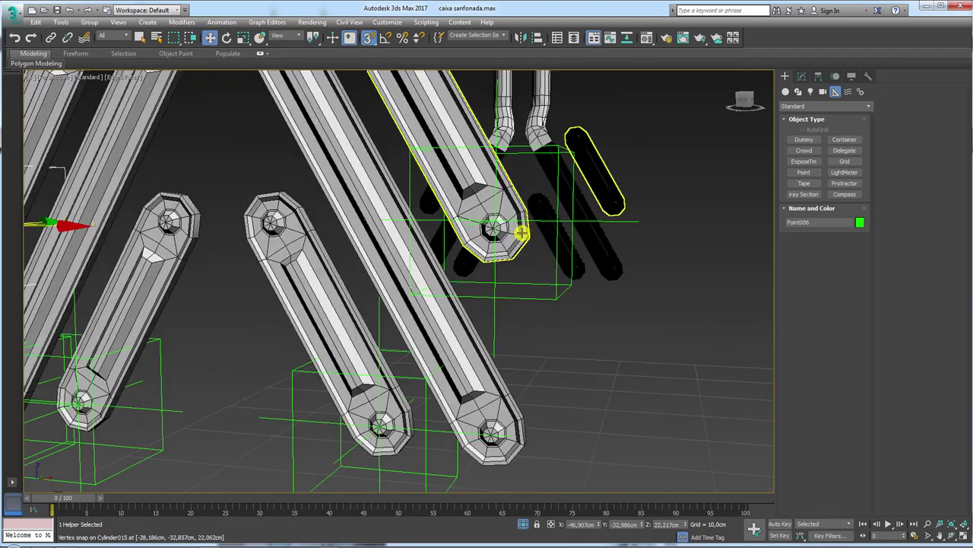
Snap Point003 to Cylinder015's end, Point005 to a lower cylinder, another helper to the upper link
left_click(535, 221)
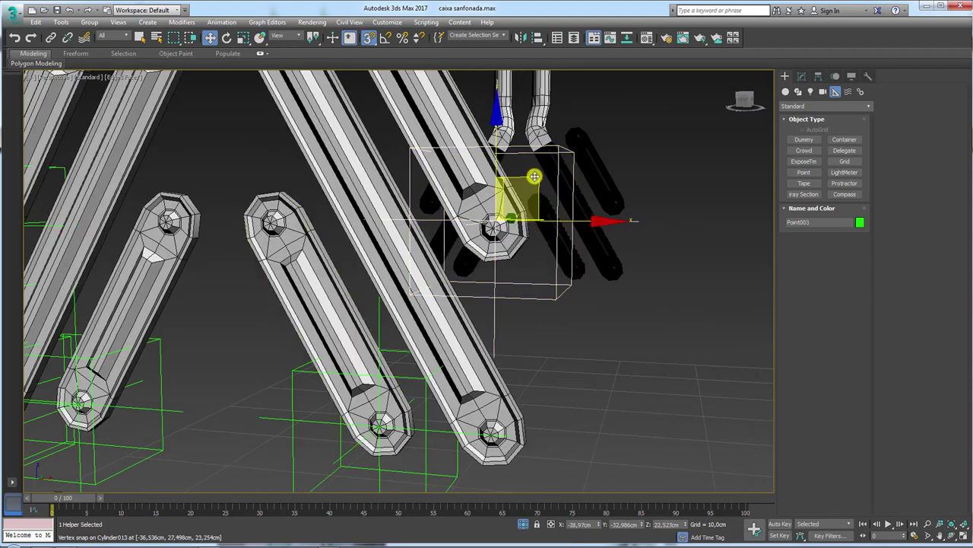
left_click_drag(535, 176, 494, 227)
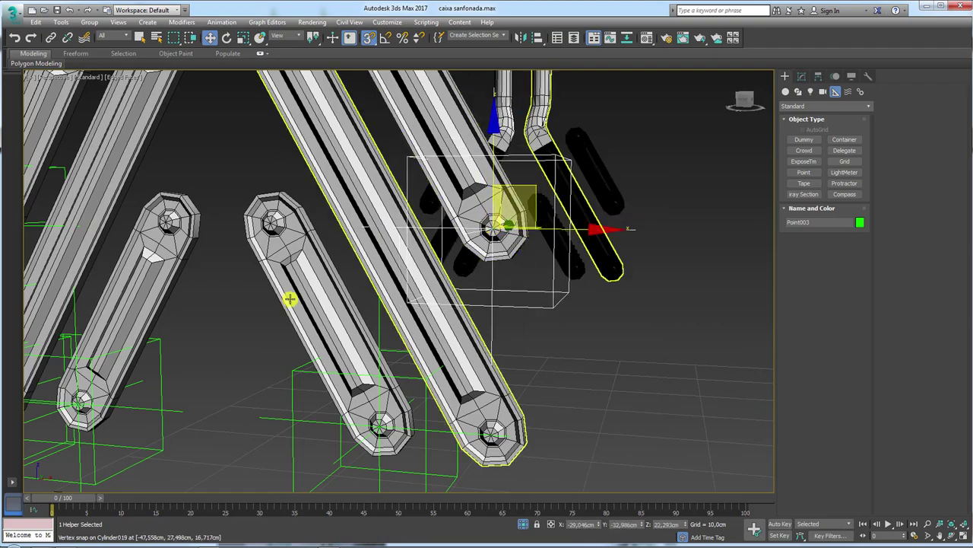
middle_click_drag(289, 297, 512, 267)
scroll(348, 370, "up", 2)
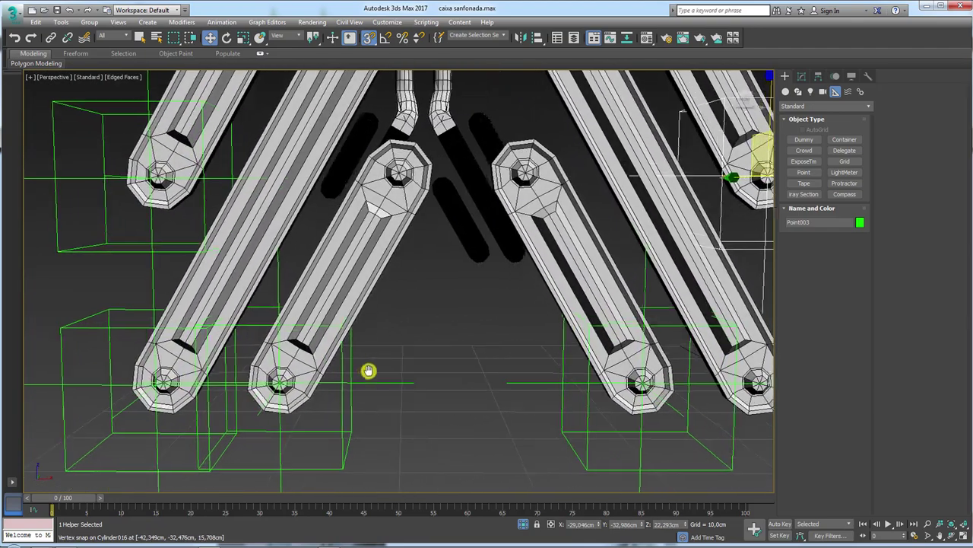
middle_click_drag(367, 370, 563, 299)
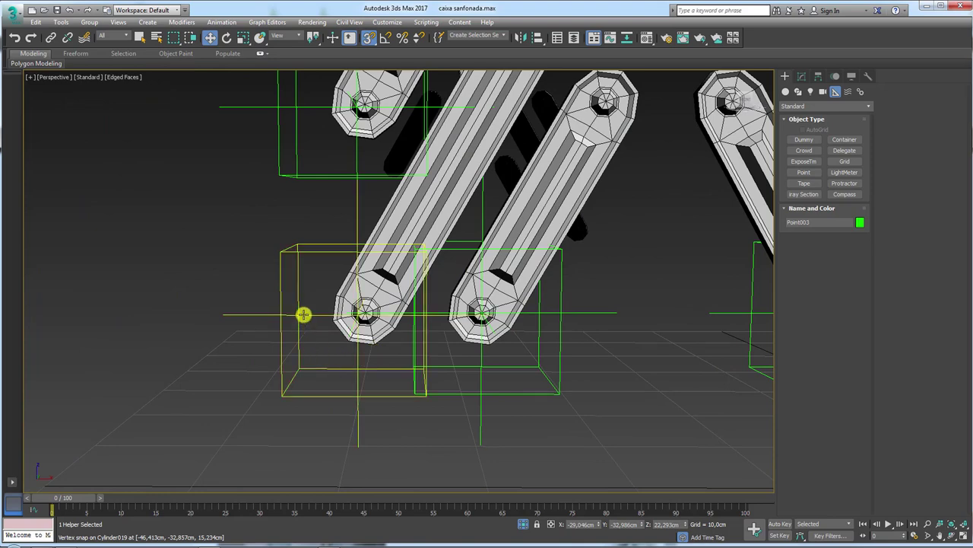
left_click_drag(304, 319, 365, 314)
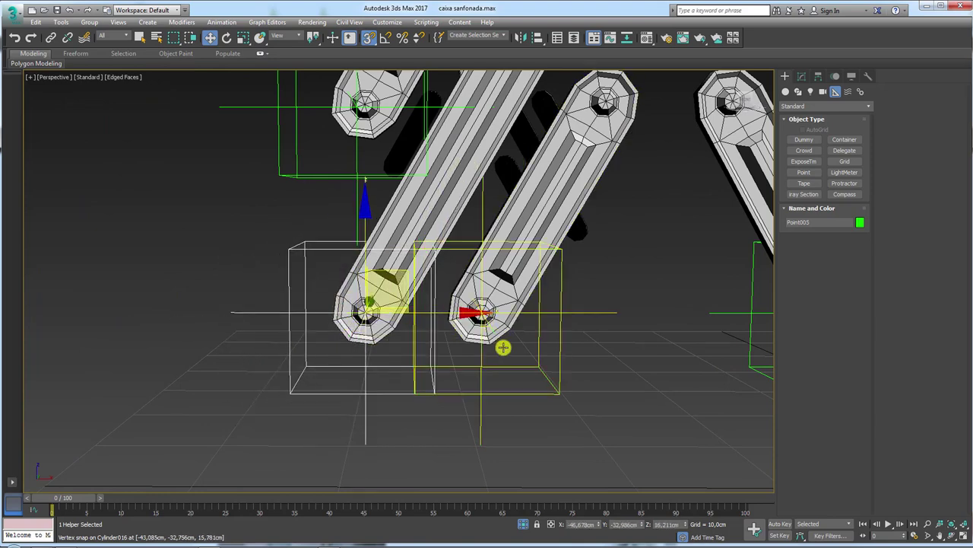
middle_click_drag(360, 199, 389, 336)
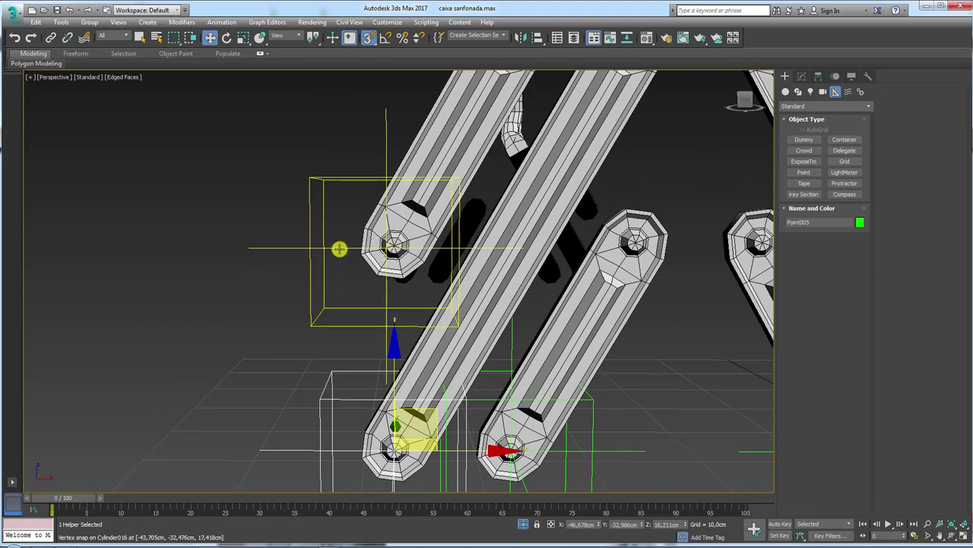
left_click_drag(342, 258, 393, 245, "shift")
scroll(400, 261, "down", 4)
mouse_move(400, 261)
middle_mouse_down("alt")
mouse_move(448, 297)
mouse_move(454, 332)
mouse_move(418, 289)
mouse_move(411, 361)
middle_mouse_up("alt")
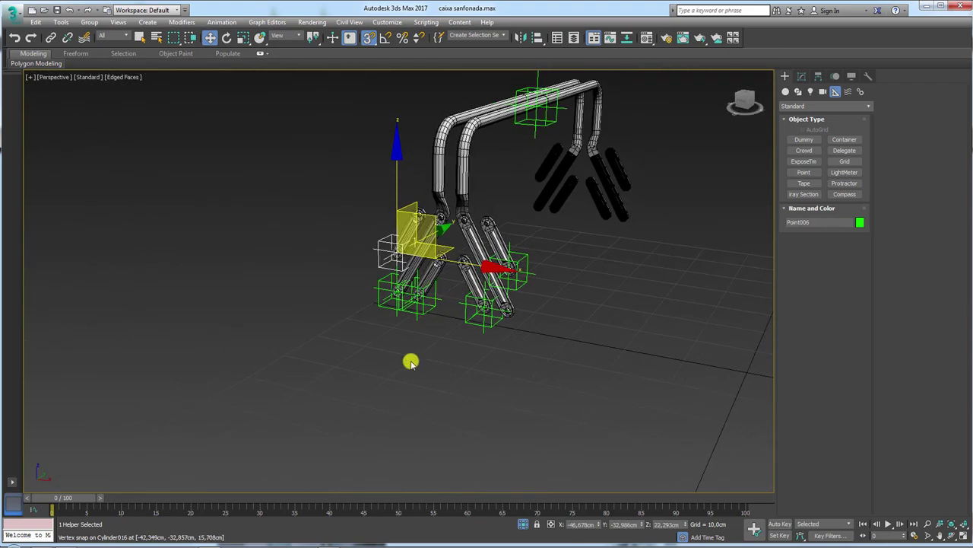
left_click(411, 361)
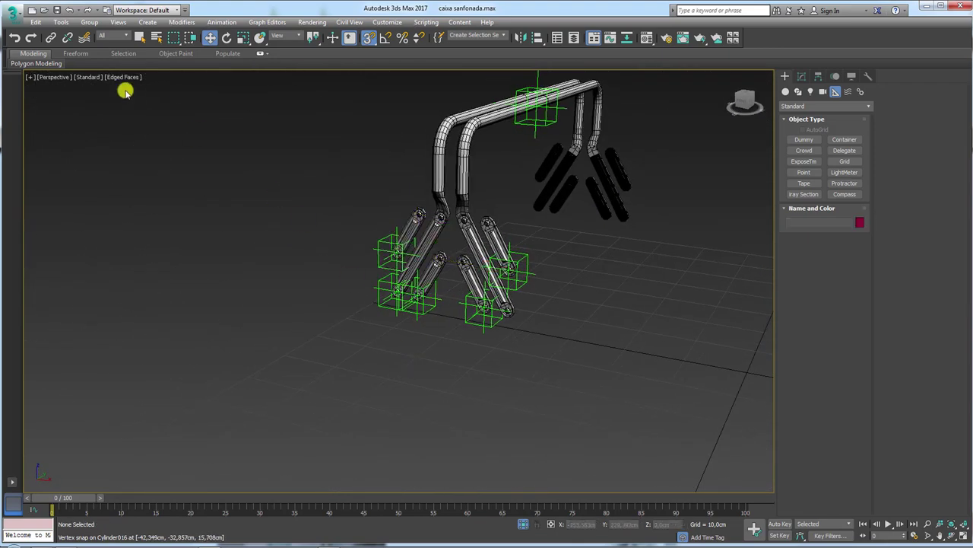
Link Cylinder015, Cylinder013, Cylinder016 and Cylinder019 each to the point helper at its pivot
left_click(51, 40)
scroll(524, 271, "up", 1)
scroll(486, 277, "up", 3)
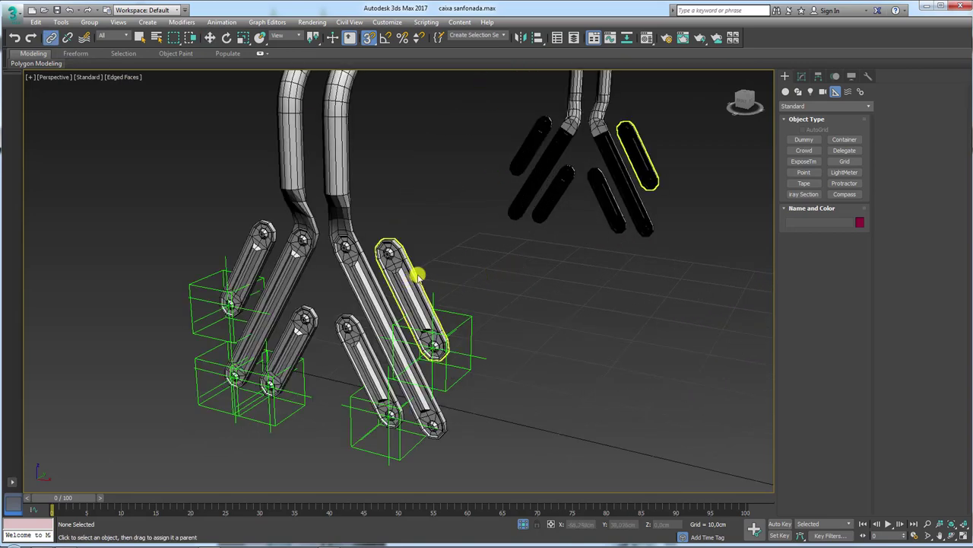
mouse_move(417, 275)
left_mouse_down()
mouse_move(480, 315)
mouse_move(471, 323)
mouse_move(486, 398)
left_mouse_up()
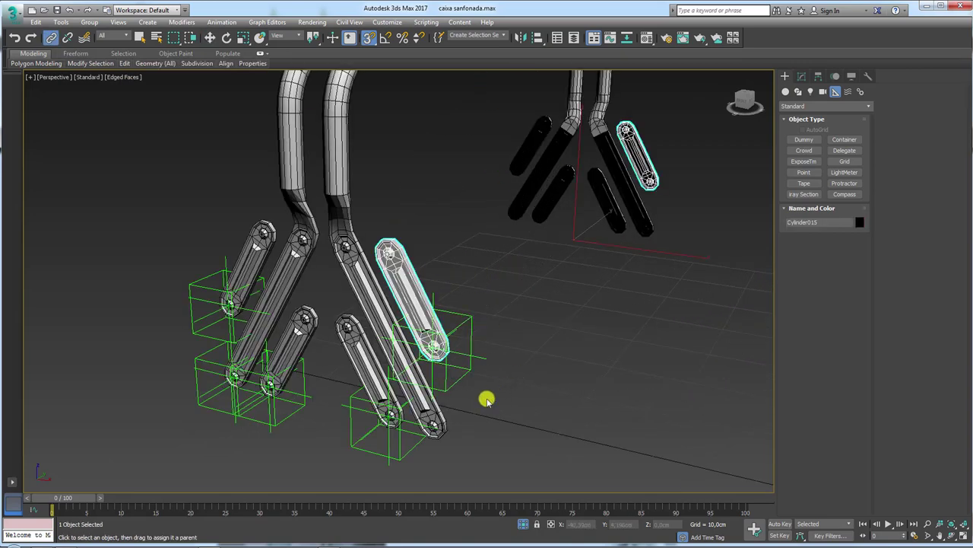
middle_click_drag(487, 398, 536, 328, "alt")
left_click(434, 240)
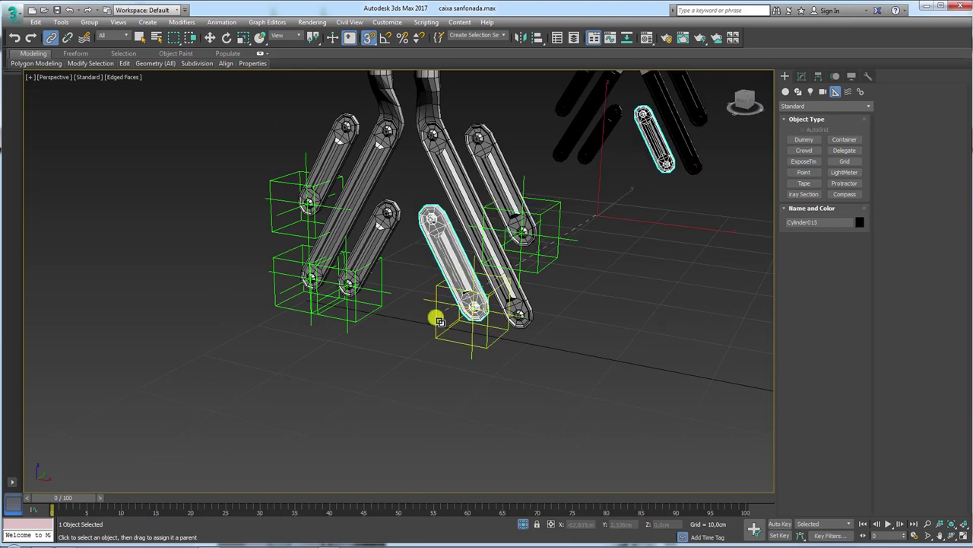
left_click_drag(383, 220, 386, 297)
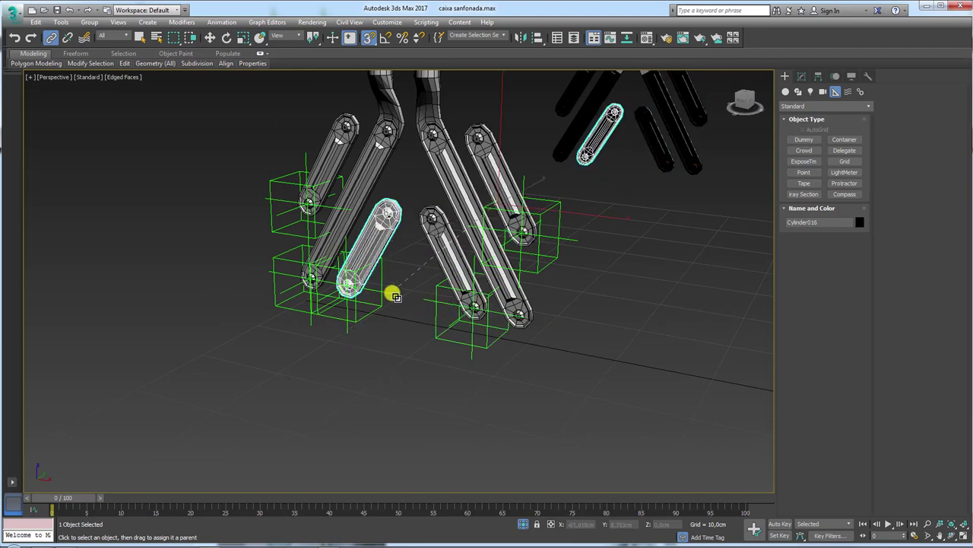
mouse_move(293, 214)
left_mouse_down()
mouse_move(276, 199)
mouse_move(337, 126)
left_mouse_up()
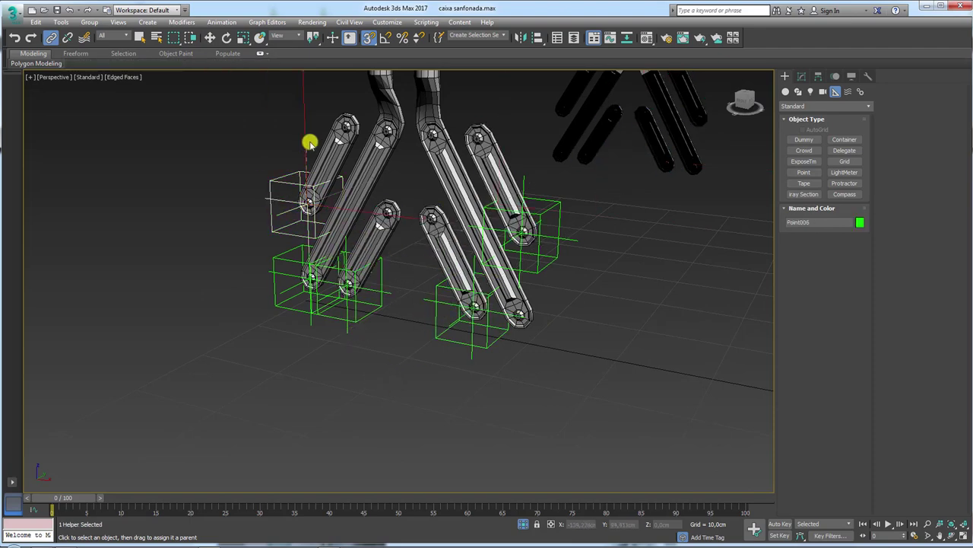
left_click_drag(358, 182, 349, 210)
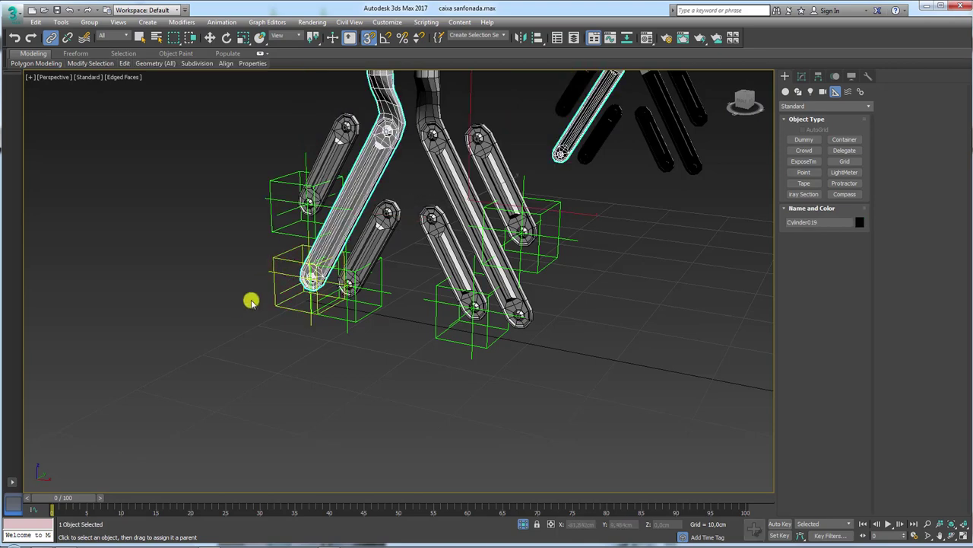
middle_click_drag(295, 329, 591, 326, "alt")
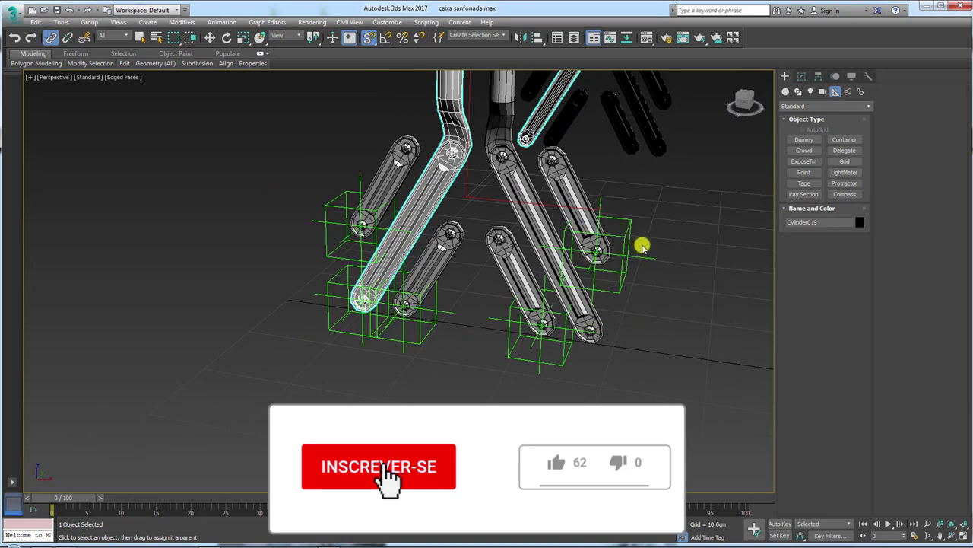
Shrink the box size of Point003, Point002, Point004, Point005 and the upper-left helper to about 1.5 cm
left_click(626, 245)
left_click(802, 76)
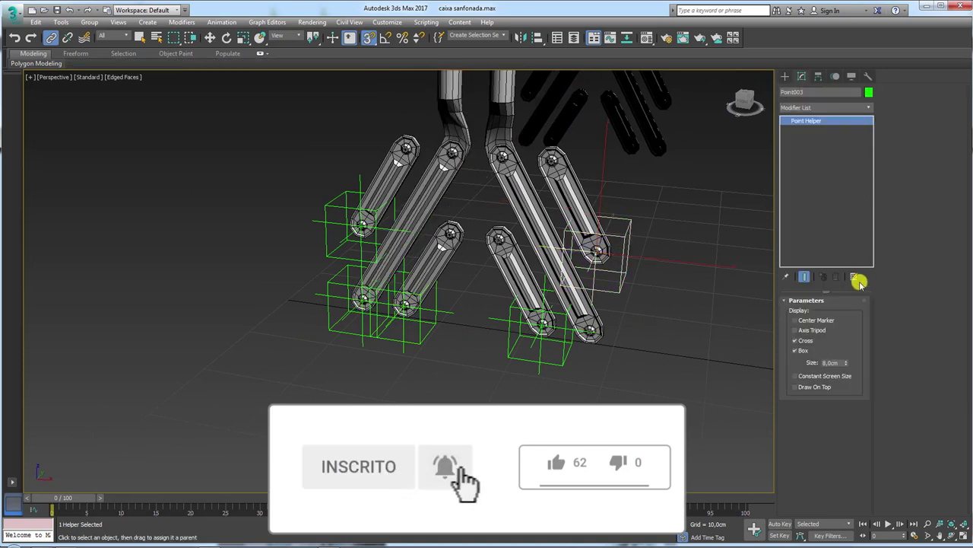
left_click_drag(846, 368, 840, 388)
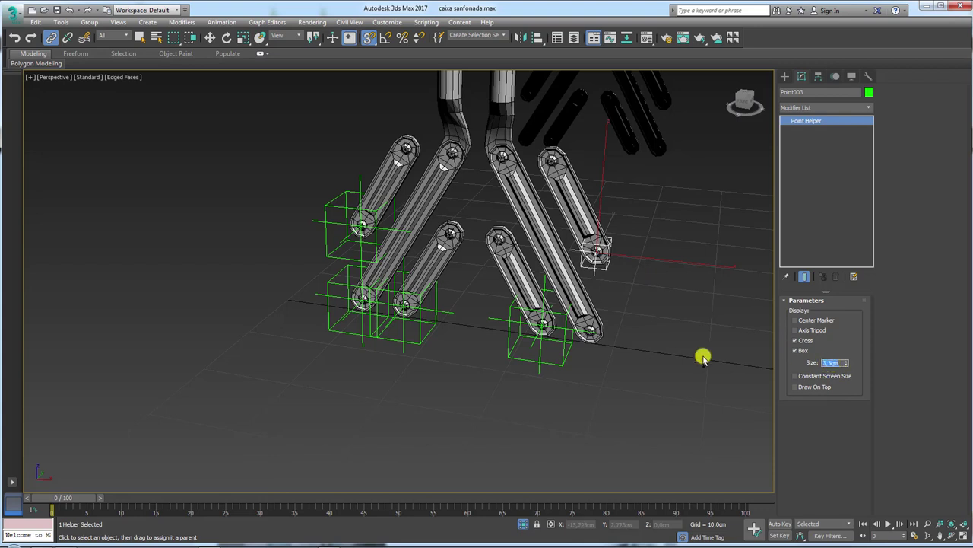
left_click(573, 348)
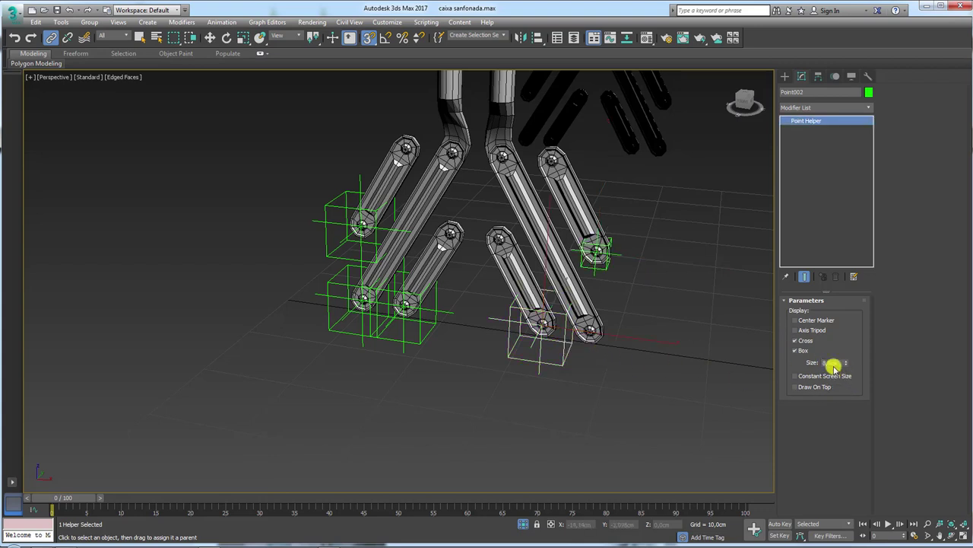
left_click(433, 335)
key("Return")
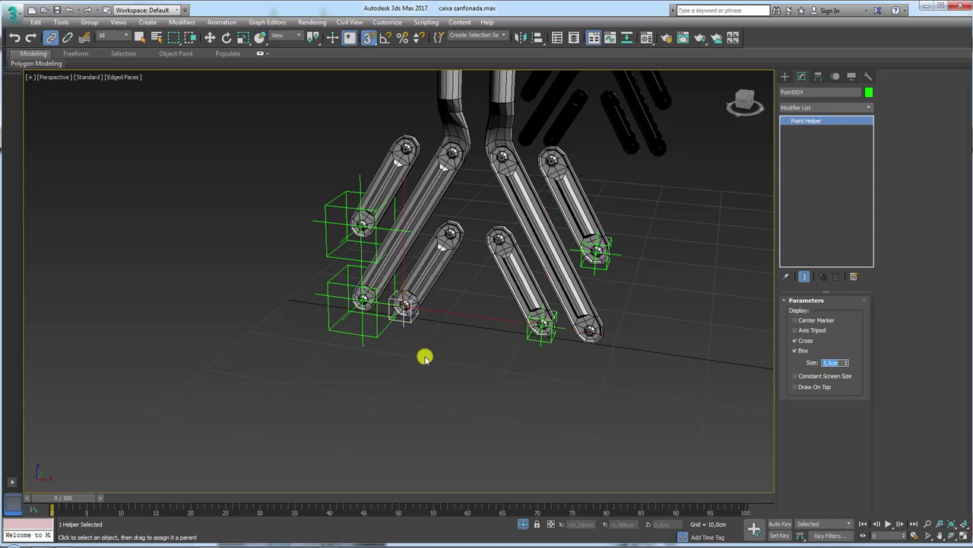
left_click(368, 335)
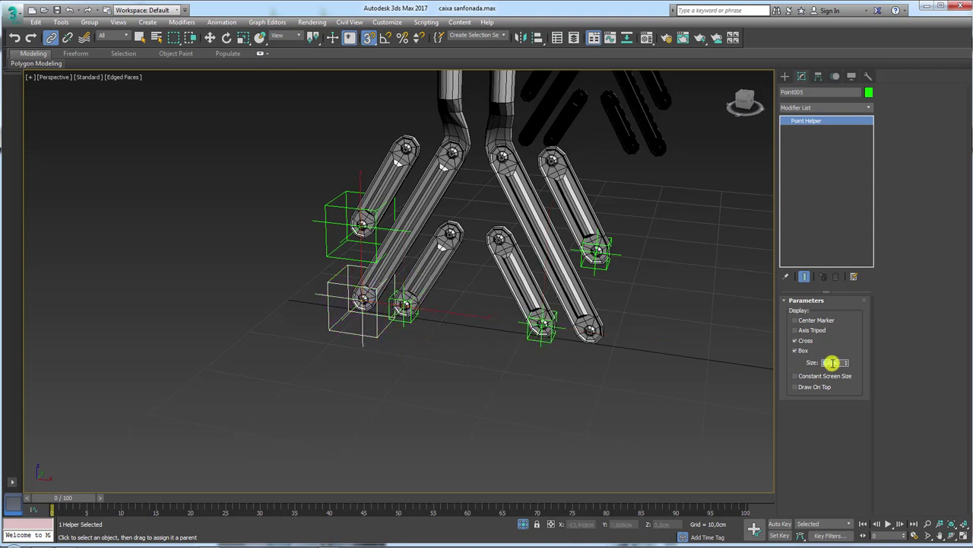
key("Return")
left_click(369, 231)
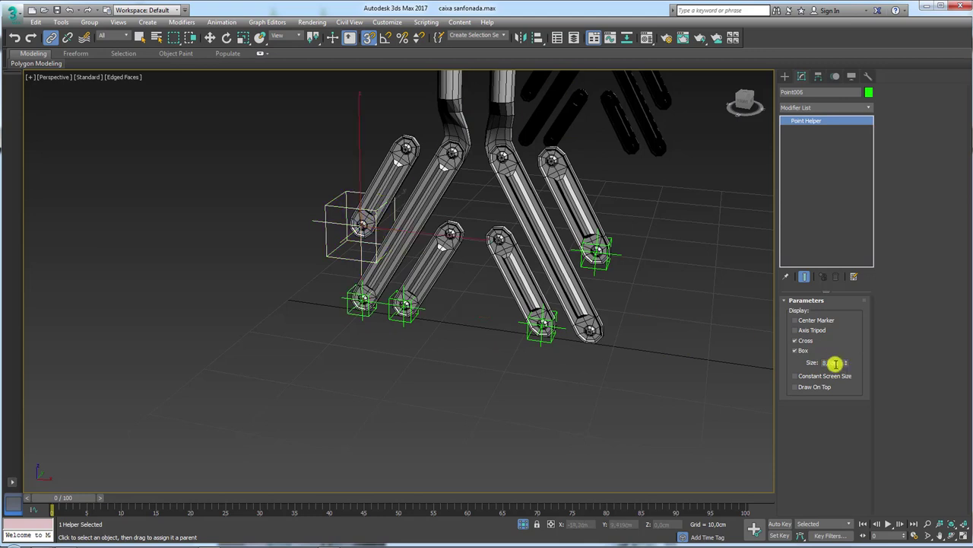
type("5,5")
key("Return")
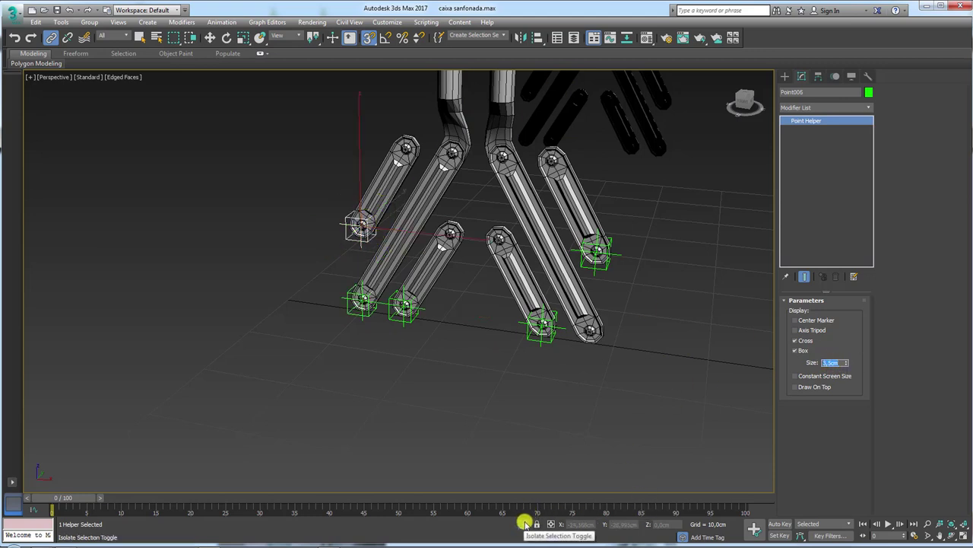
Exit isolation to show the whole toolbox and select Point001
left_click(525, 524)
scroll(495, 354, "up", 1)
scroll(500, 342, "up", 2)
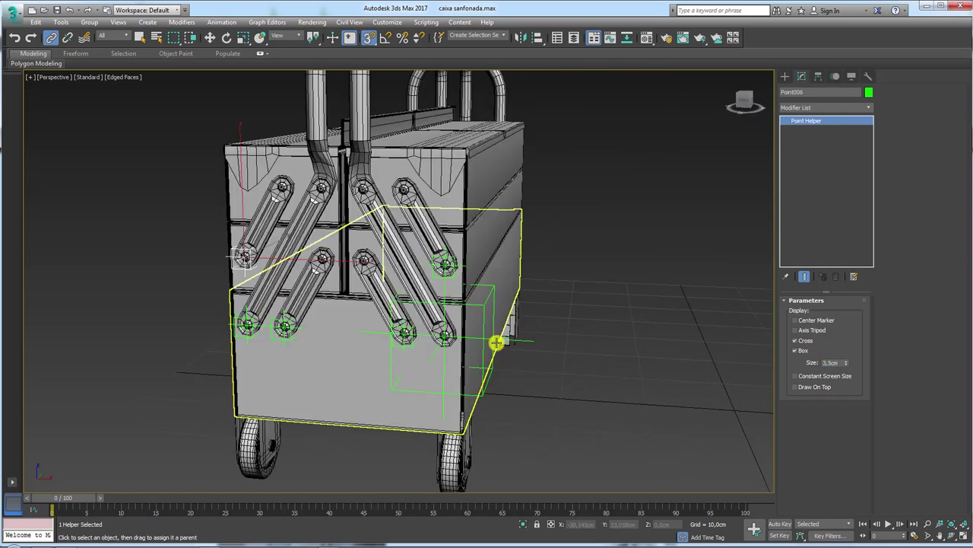
left_click(506, 343)
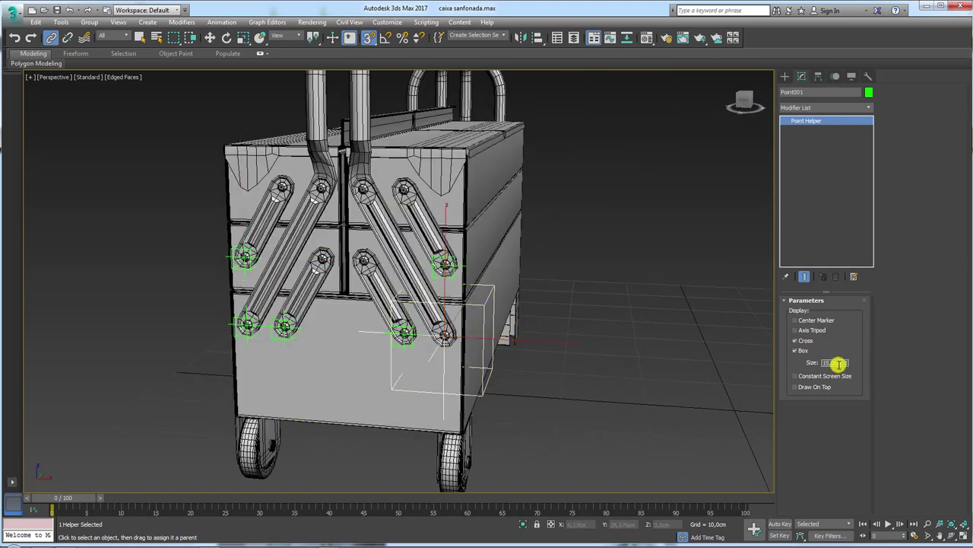
mouse_move(556, 365)
middle_mouse_down("alt")
mouse_move(532, 330)
mouse_move(580, 342)
mouse_move(583, 318)
mouse_move(590, 347)
mouse_move(580, 365)
middle_mouse_up("alt")
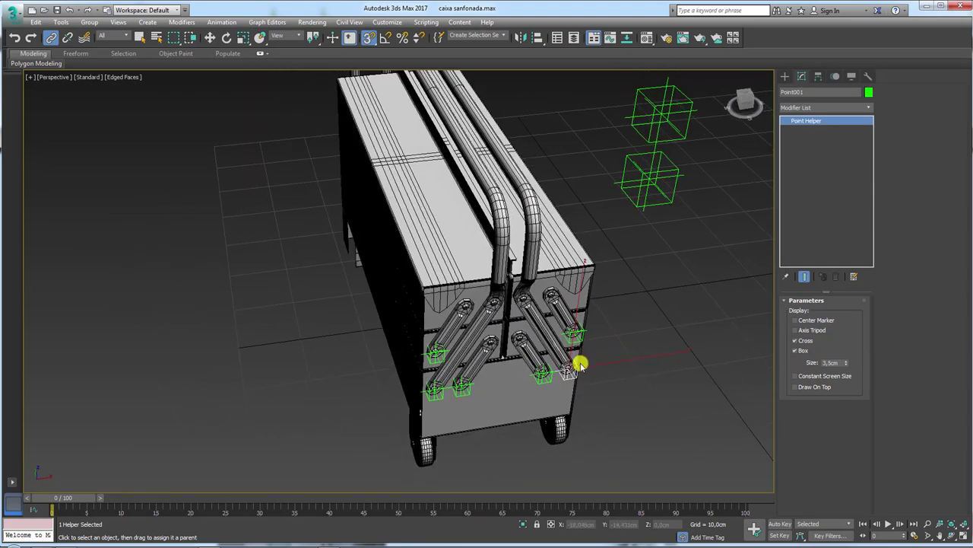
Move Point003 so its linked lever tube follows, then select the top lid Box007
key("w")
left_click(577, 328)
middle_click_drag(645, 360, 628, 305, "alt")
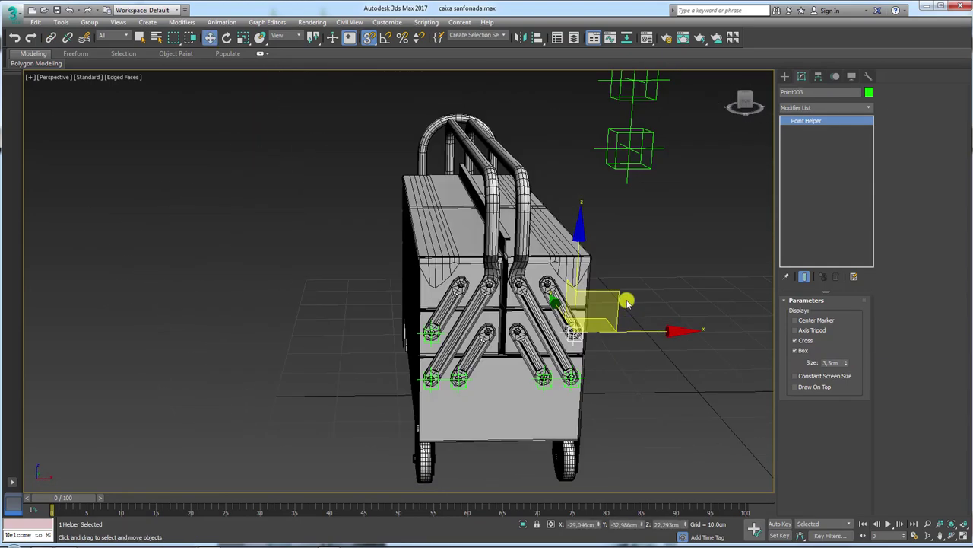
mouse_move(615, 297)
left_mouse_down()
mouse_move(719, 217)
mouse_move(704, 244)
mouse_move(698, 221)
mouse_move(663, 211)
mouse_move(632, 263)
mouse_move(662, 211)
mouse_move(638, 289)
mouse_move(615, 267)
mouse_move(649, 311)
mouse_move(669, 254)
mouse_move(643, 272)
mouse_move(586, 268)
left_mouse_up()
scroll(573, 282, "up", 3)
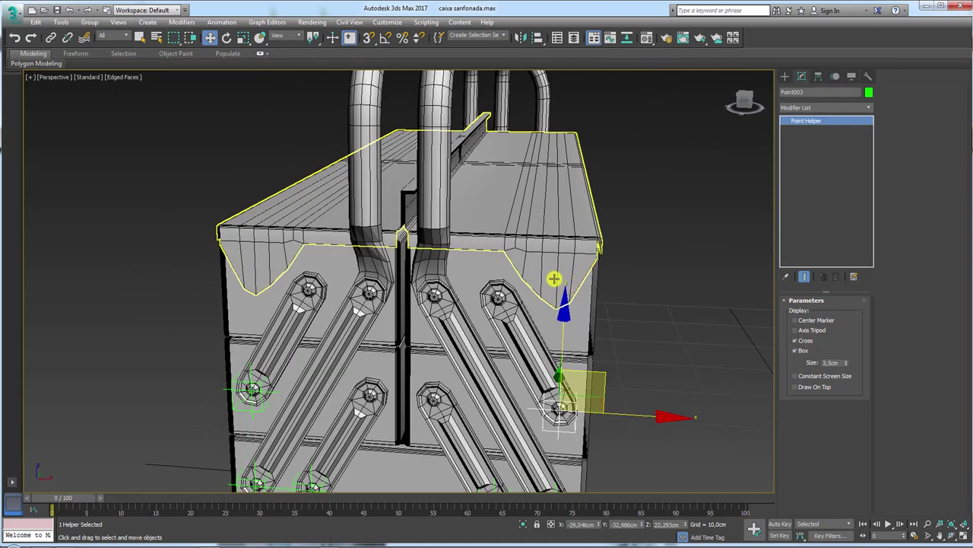
left_click(554, 278)
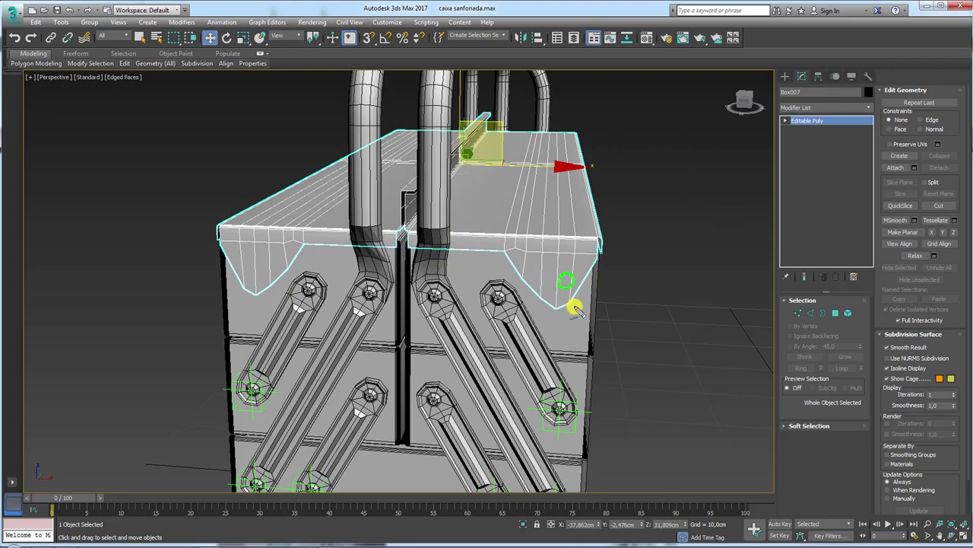
Switch to the Front wireframe view, zoom in, and enter Vertex mode on Box007
mouse_move(581, 302)
middle_mouse_down("alt")
mouse_move(558, 296)
mouse_move(581, 302)
mouse_move(605, 291)
middle_mouse_up("alt")
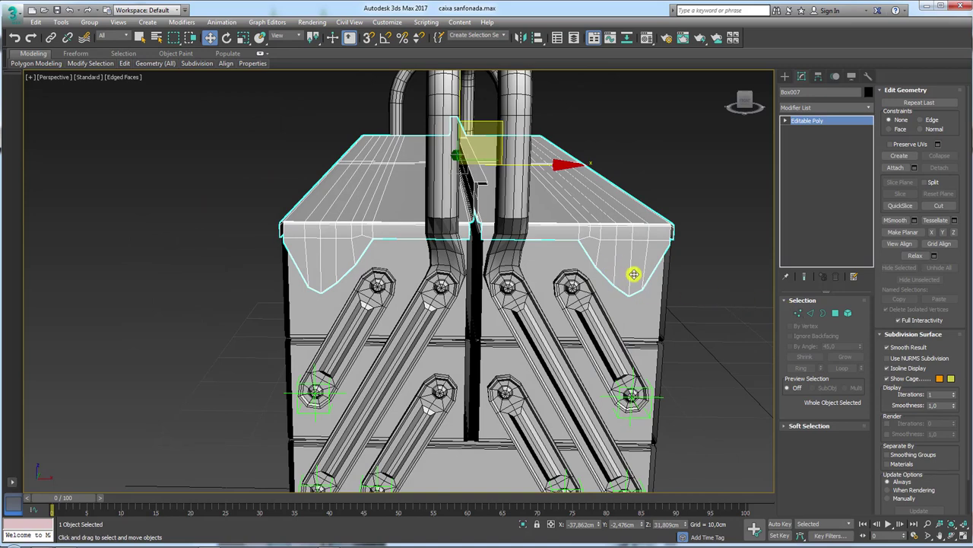
key("l")
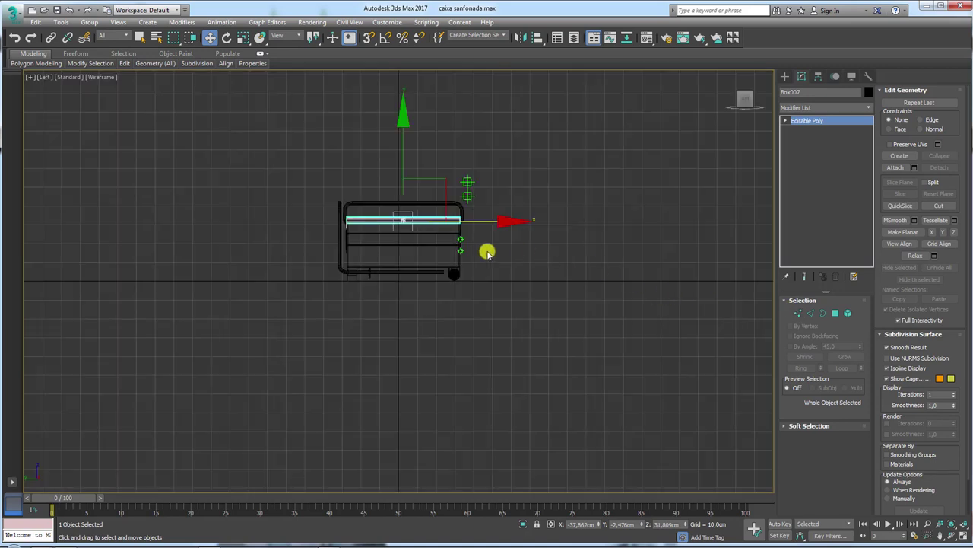
middle_click_drag(487, 253, 456, 310)
scroll(432, 302, "up", 2)
key("f")
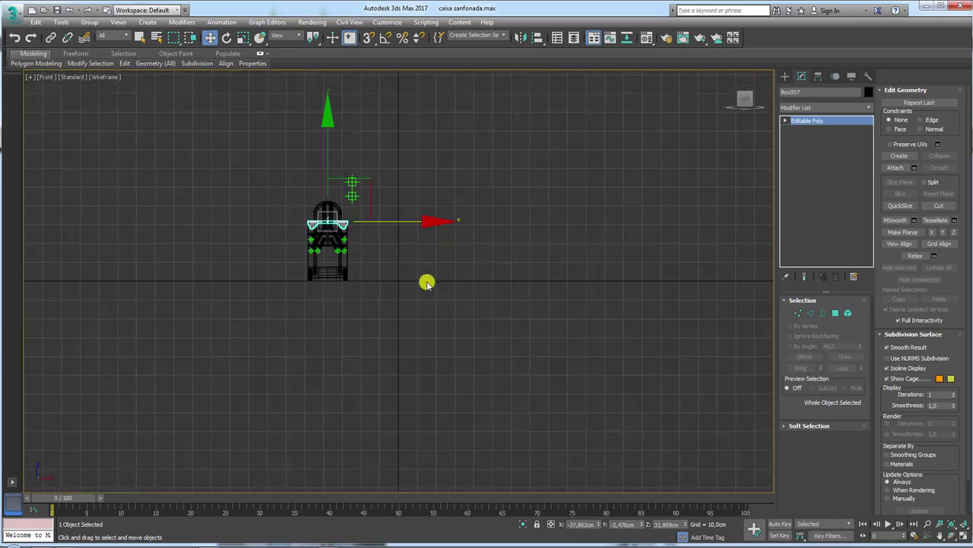
scroll(342, 236, "up", 2)
scroll(515, 274, "up", 2)
scroll(515, 235, "up", 3)
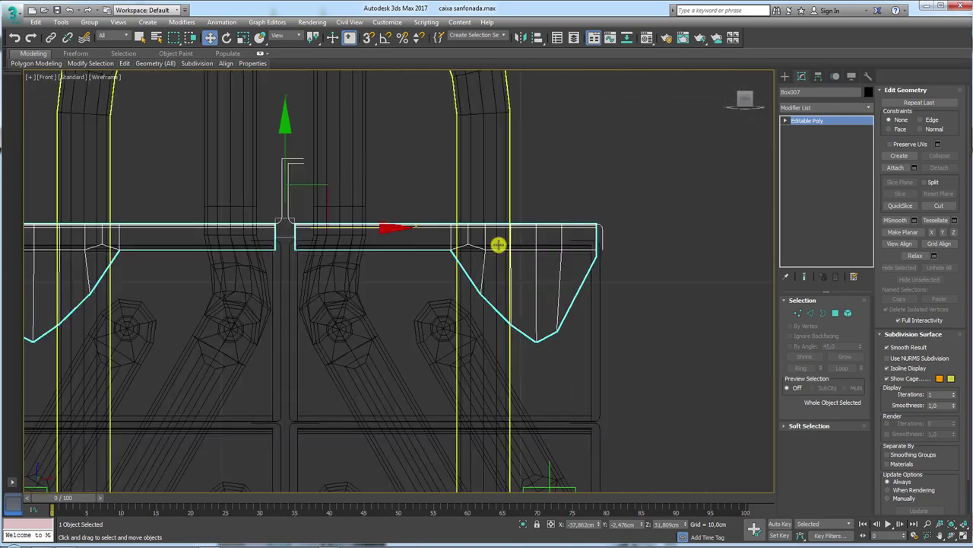
left_click(799, 313)
scroll(502, 287, "up", 3)
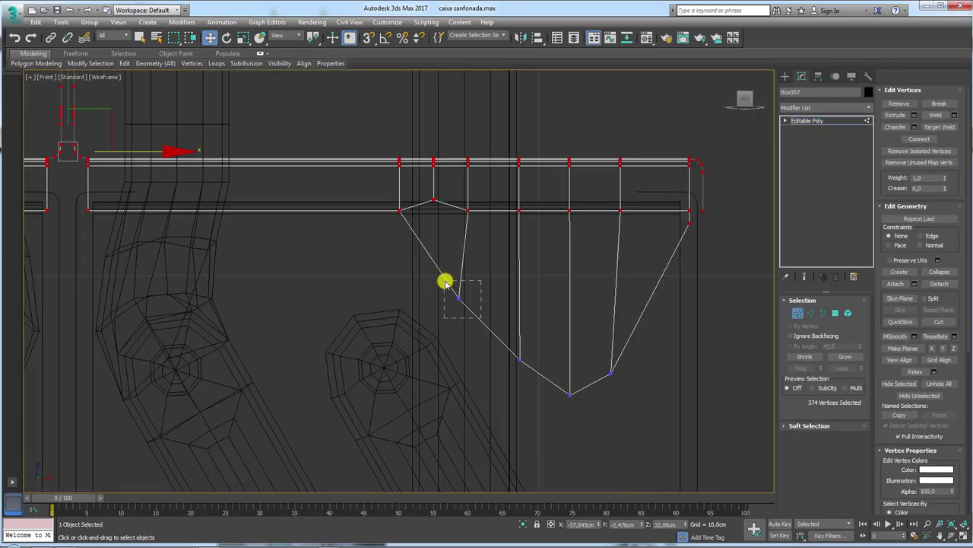
Move the right flap's slanted-edge vertex and six bottom vertices up and right, then lower them slightly
left_click_drag(445, 281, 444, 281)
left_click_drag(502, 253, 549, 233)
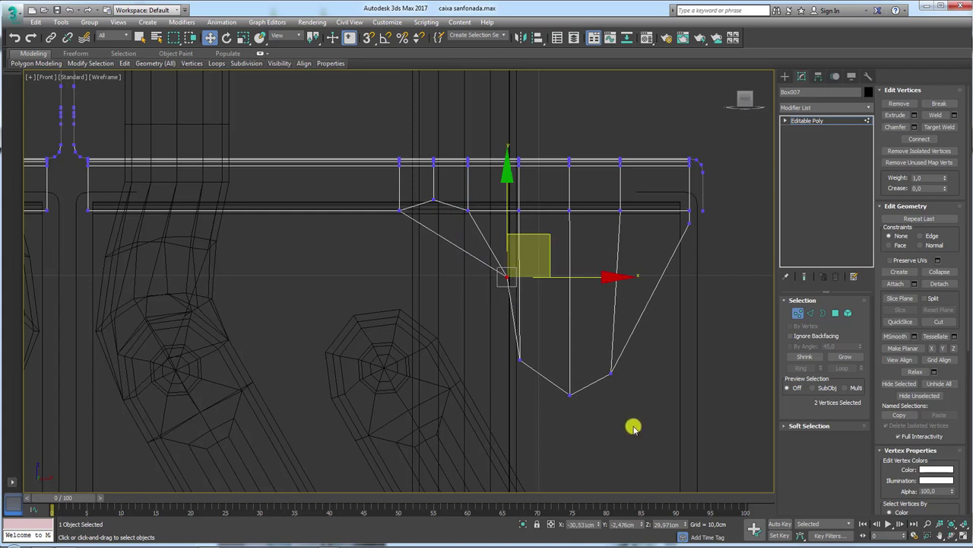
left_click_drag(530, 323, 532, 326)
left_click_drag(596, 354, 677, 263)
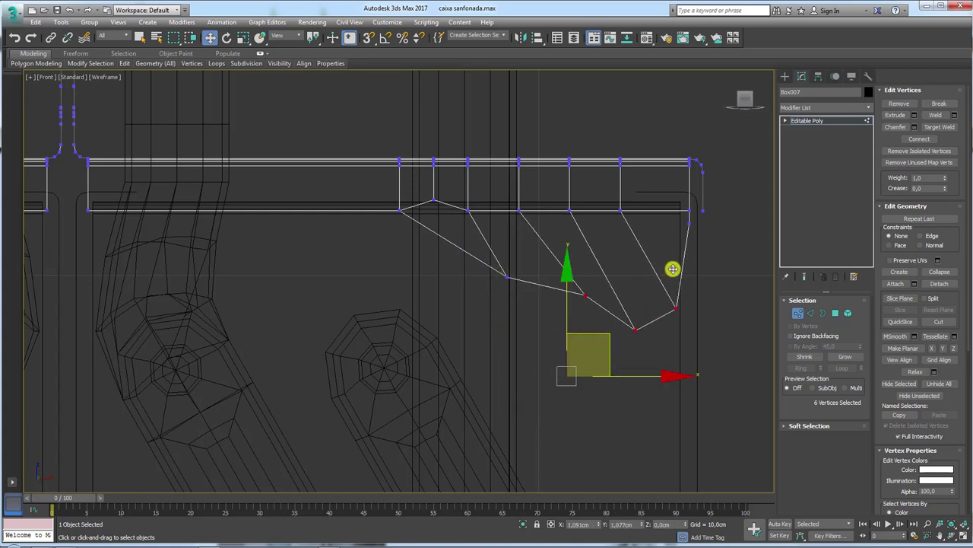
middle_click_drag(677, 263, 642, 275)
left_click_drag(588, 110, 724, 235)
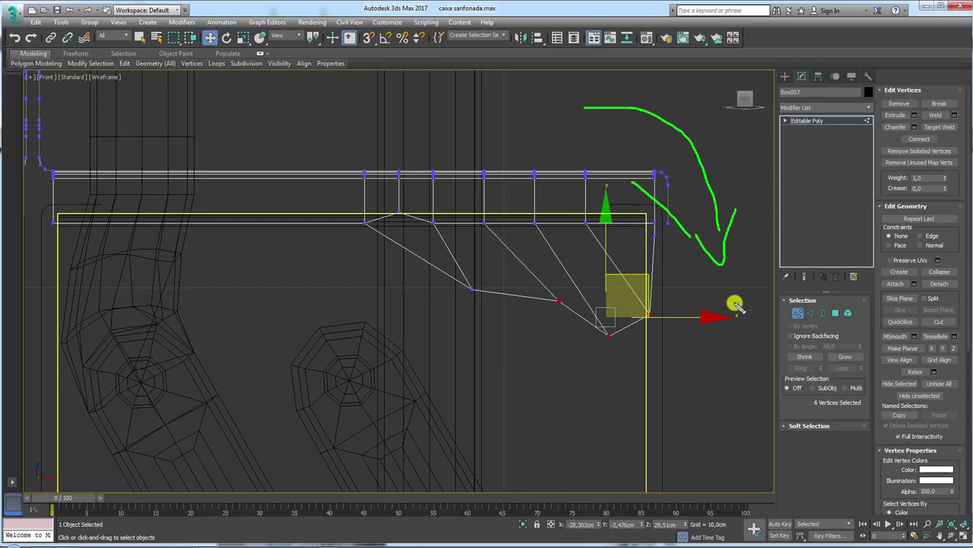
key("Escape")
left_click_drag(647, 281, 643, 302)
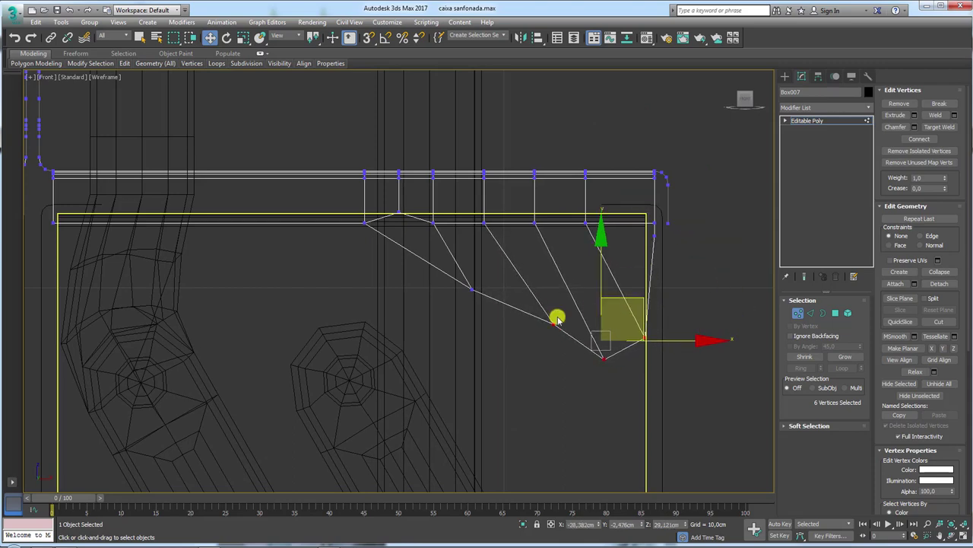
Nudge a diagonal-edge flap vertex down and left, then leave Vertex mode
left_click(553, 326)
left_click_drag(571, 289, 544, 300)
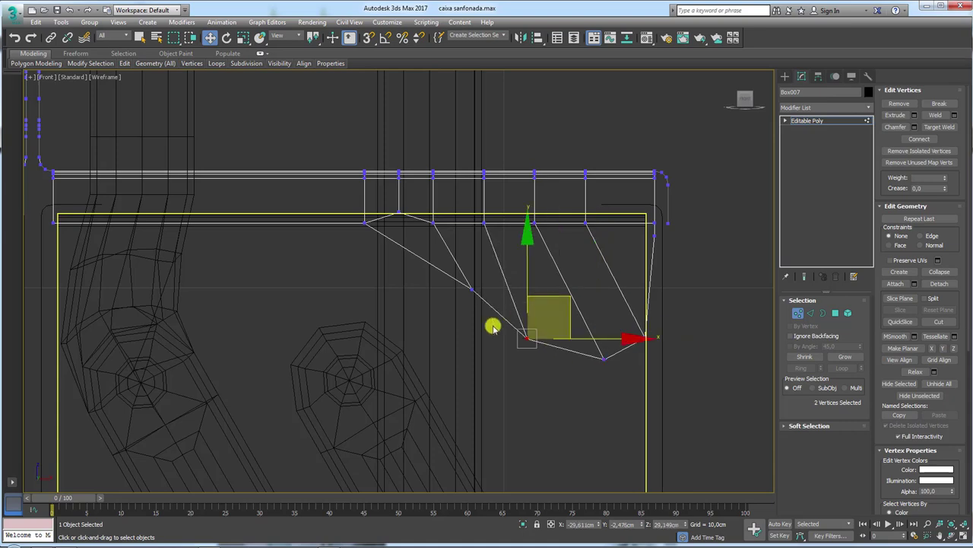
left_click(471, 289)
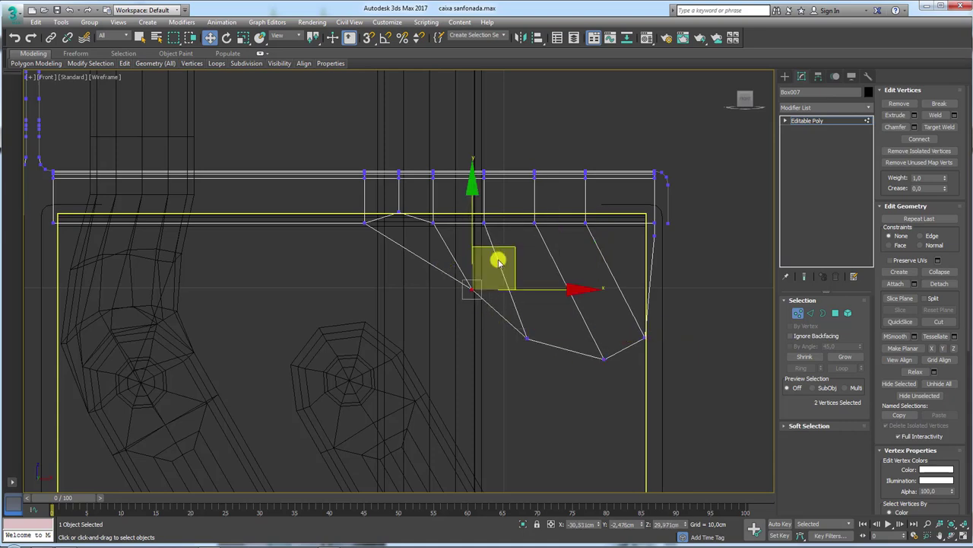
left_click(820, 120)
scroll(508, 228, "down", 5)
middle_click_drag(472, 270, 549, 253)
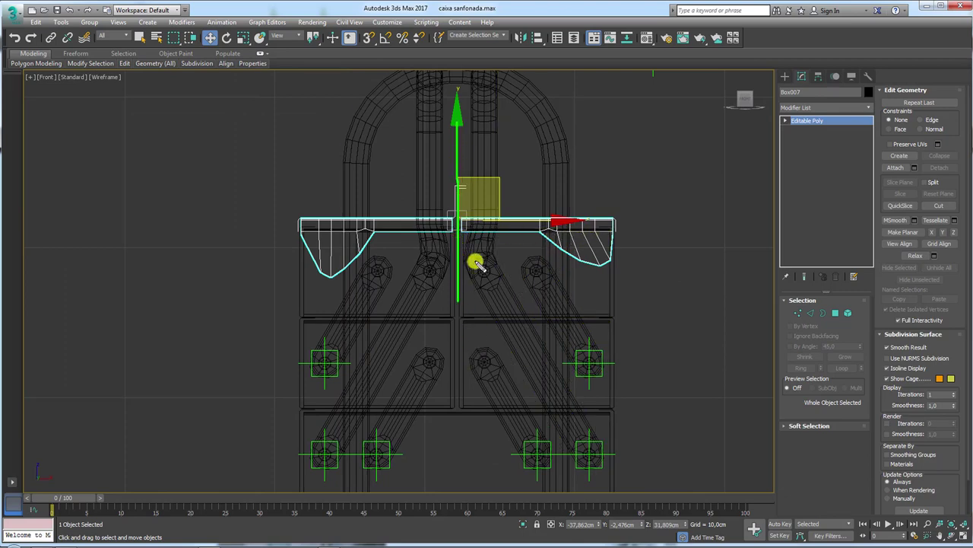
Mirror the lid piece on the X axis as a Copy
left_click(520, 37)
left_click_drag(479, 183, 553, 129)
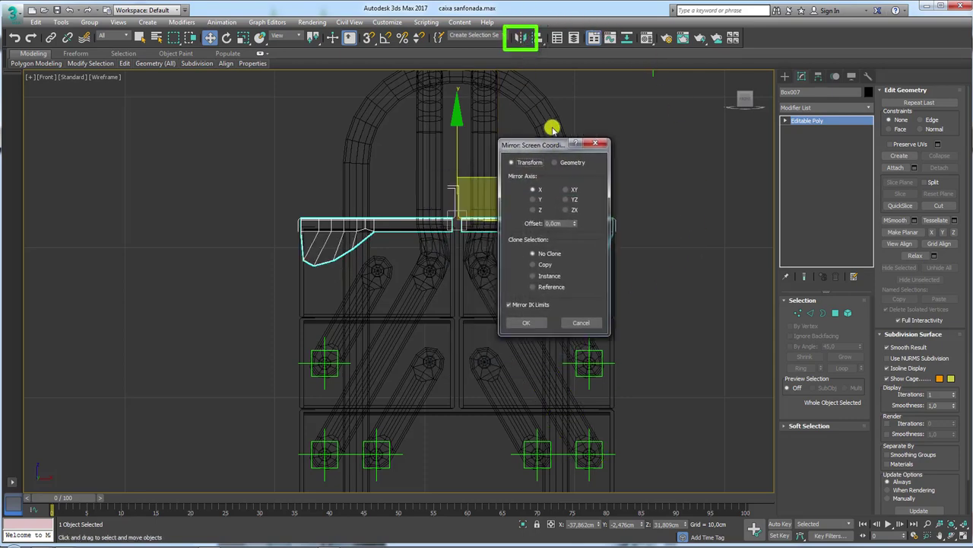
left_click(546, 249)
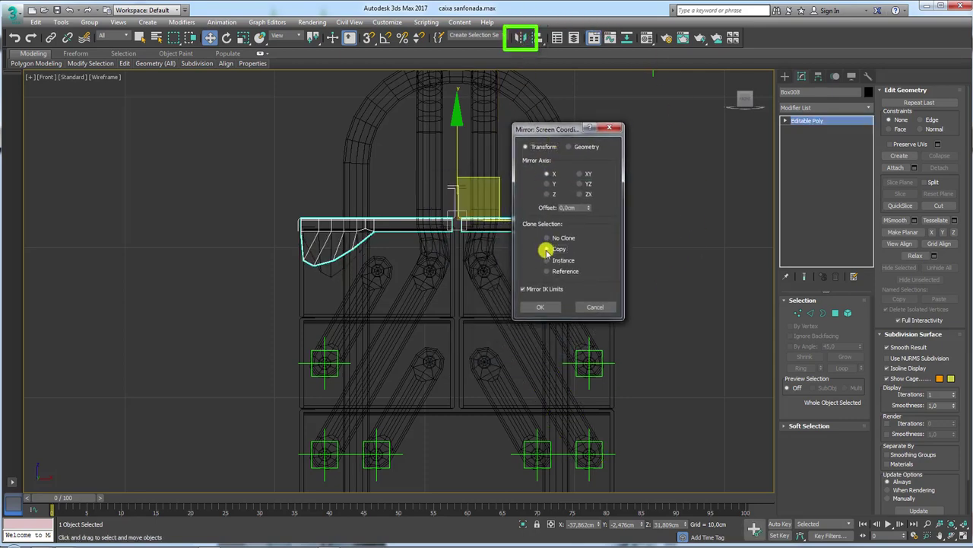
left_click(540, 307)
Bring the lid's left end into view, select Box007 and enter Vertex mode
scroll(346, 264, "up", 2)
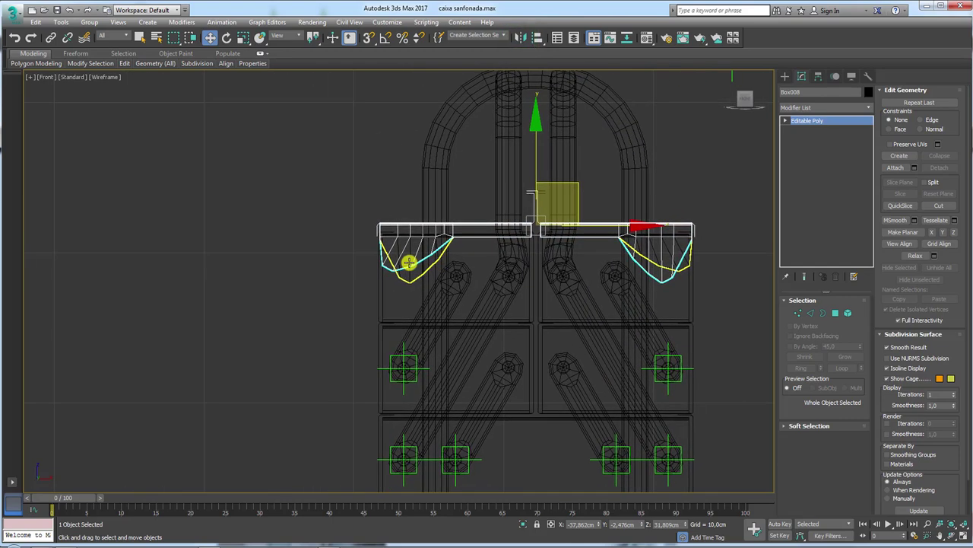
scroll(409, 258, "up", 3)
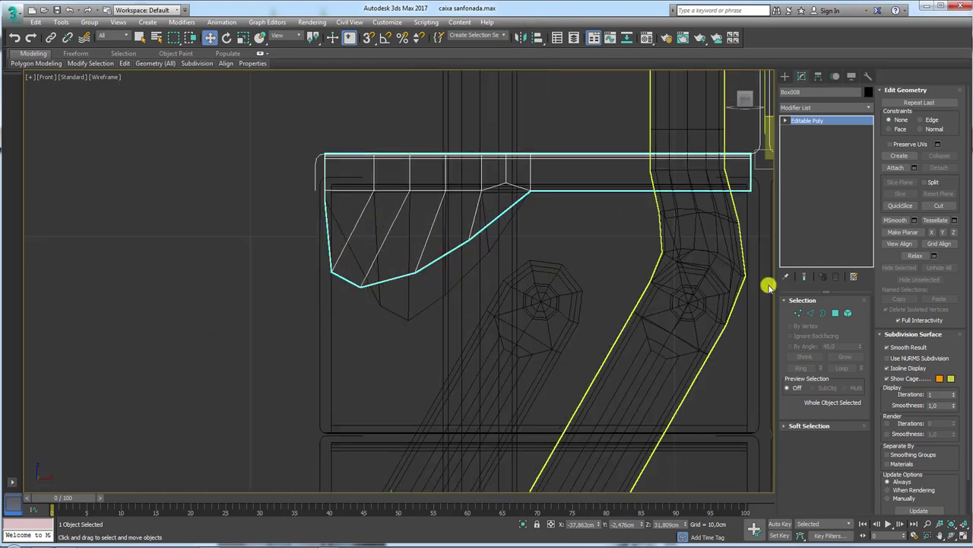
middle_click_drag(767, 279, 517, 296)
scroll(282, 282, "down", 2)
scroll(233, 280, "up", 2)
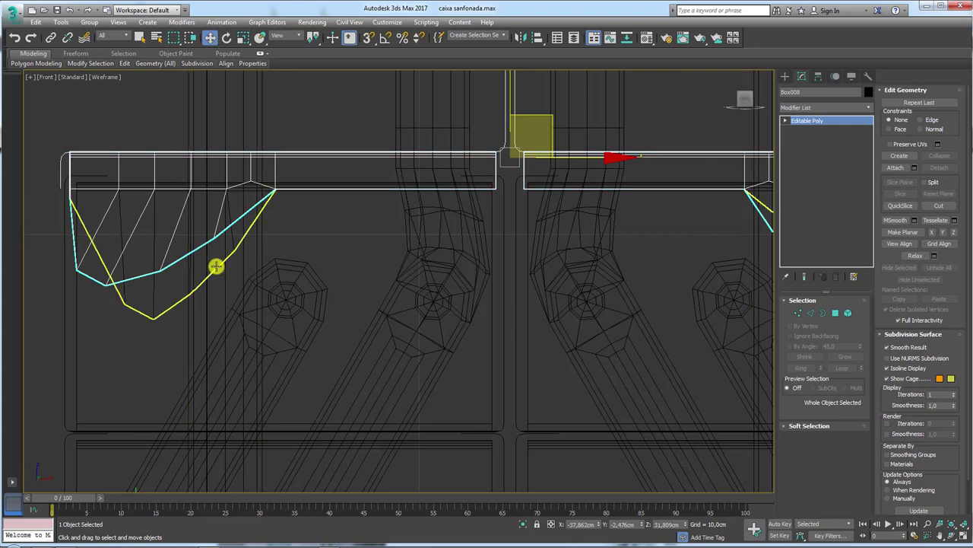
left_click(222, 266)
left_click(798, 312)
Move the left flap's edge vertex and two lowest vertices up and left, then exit Vertex mode
middle_click_drag(342, 257, 487, 267)
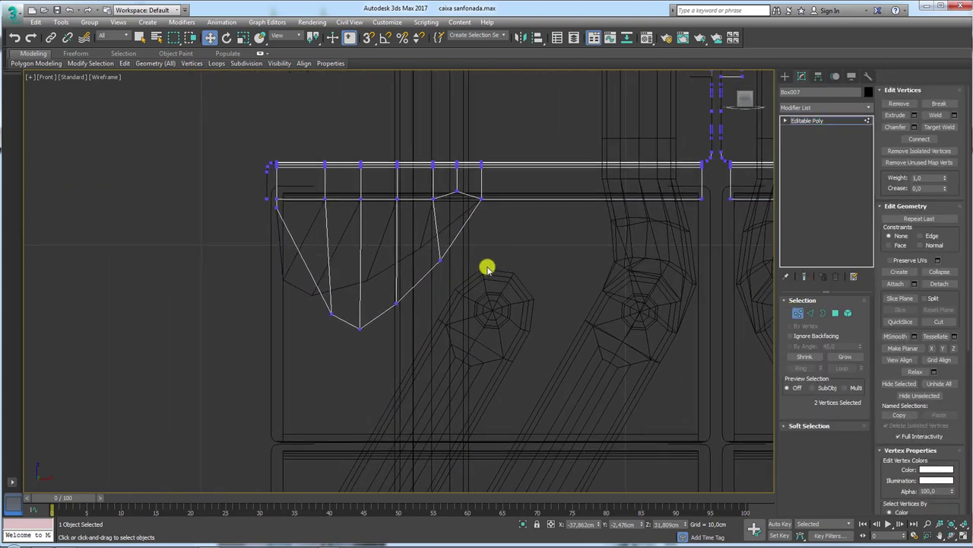
scroll(472, 271, "up", 2)
left_click_drag(454, 276, 411, 226)
left_click_drag(479, 215, 452, 198)
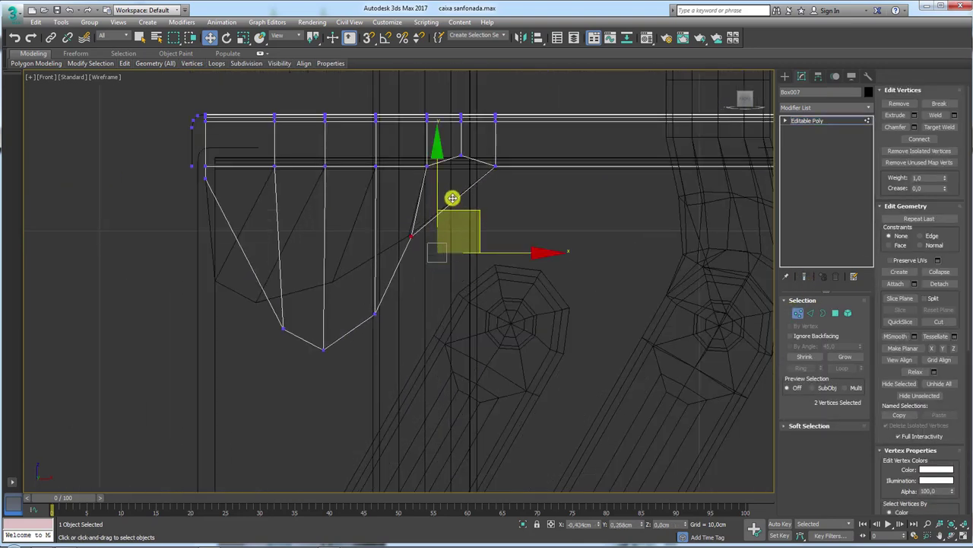
left_click(375, 312)
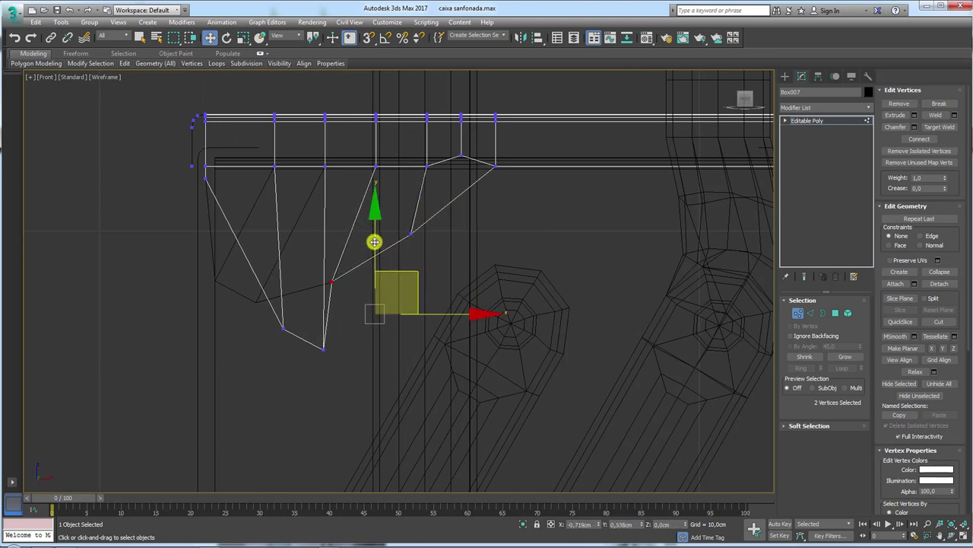
left_click_drag(351, 357, 256, 312)
left_click_drag(341, 296, 213, 221)
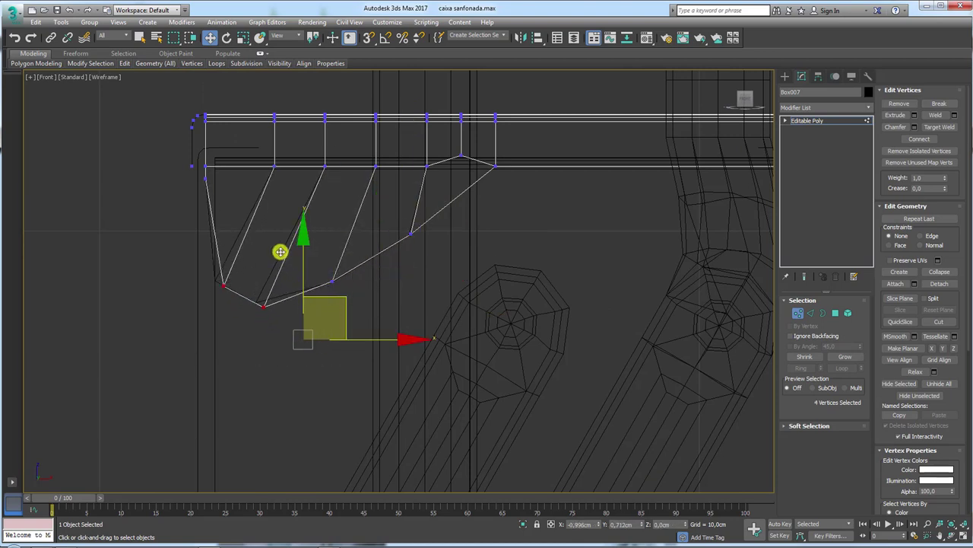
scroll(560, 160, "down", 5)
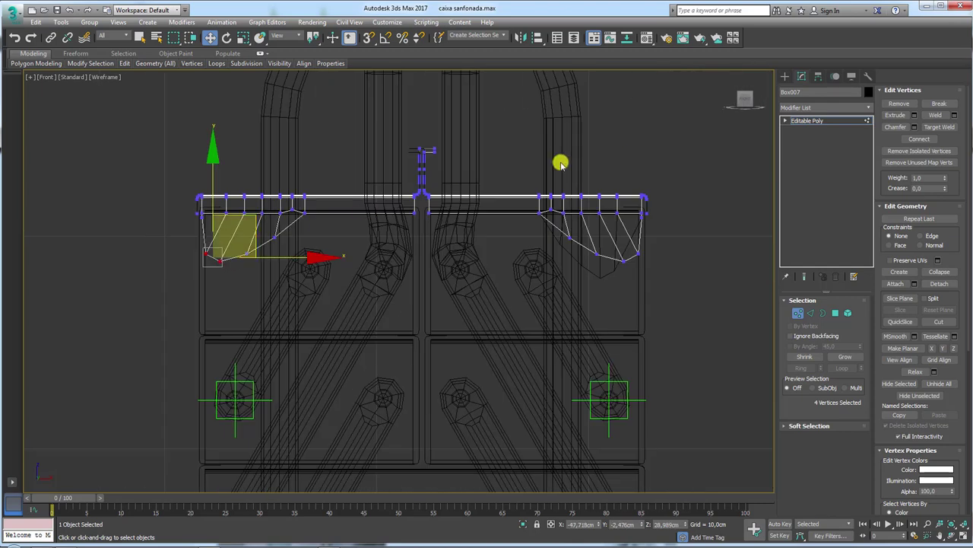
left_click(814, 120)
Switch to the shaded Perspective view, orbit around the box and clear the selection
middle_click_drag(494, 221, 365, 239)
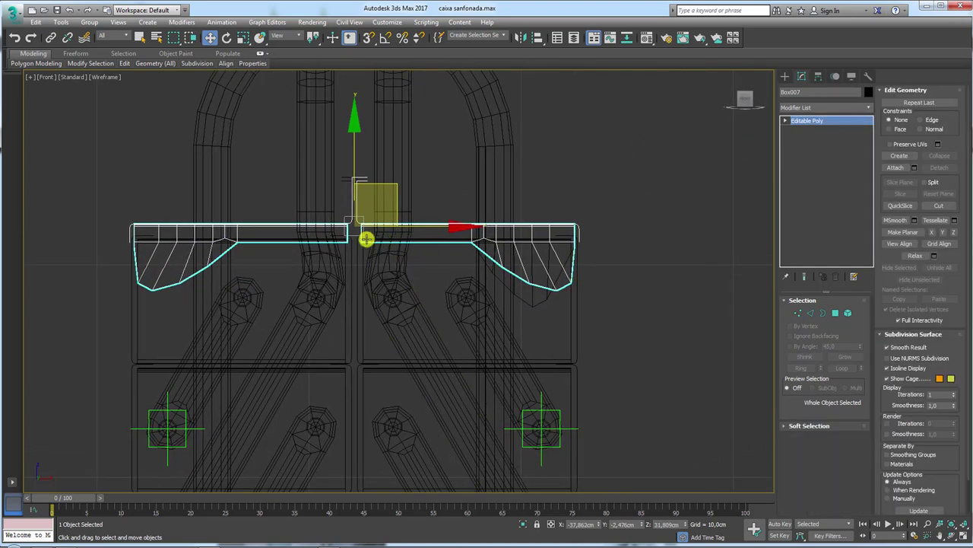
key("p")
mouse_move(448, 245)
middle_mouse_down("alt")
mouse_move(497, 254)
mouse_move(428, 285)
mouse_move(406, 280)
middle_mouse_up("alt")
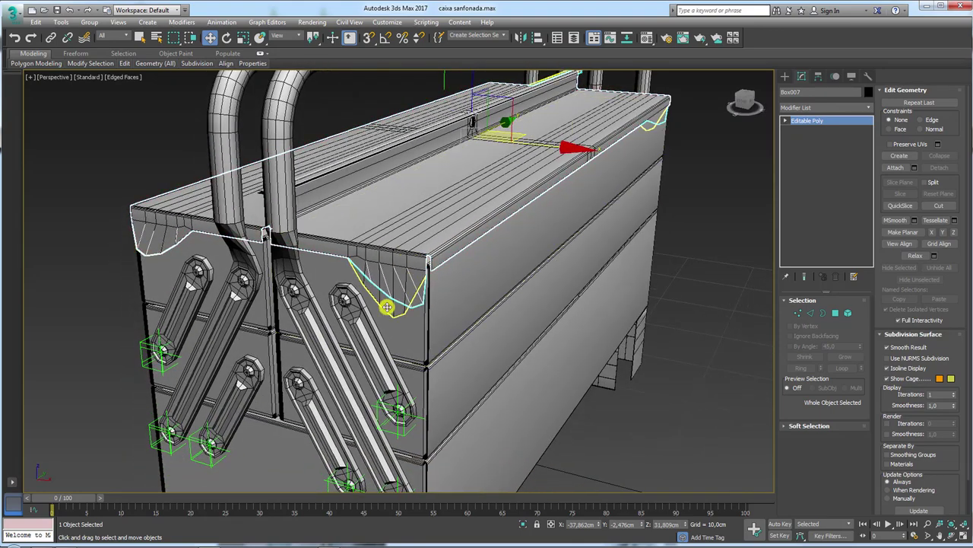
left_click(387, 306)
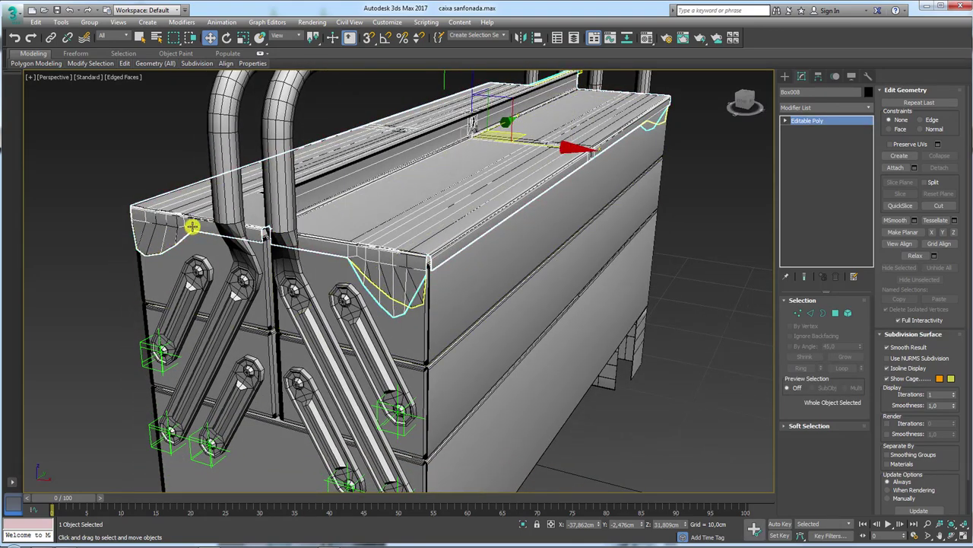
key("ctrl+d")
mouse_move(192, 226)
middle_mouse_down("alt")
mouse_move(279, 183)
mouse_move(421, 187)
mouse_move(482, 265)
middle_mouse_up("alt")
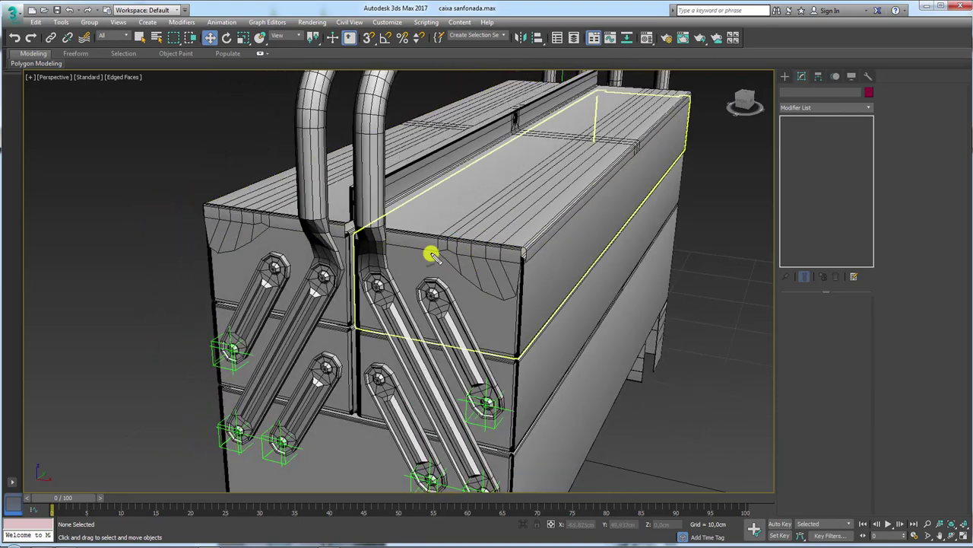
Select Box007 and pick its near lid half as a single element in Element mode
mouse_move(434, 253)
left_mouse_down()
mouse_move(446, 276)
mouse_move(523, 245)
left_mouse_up()
left_click_drag(272, 231, 192, 211)
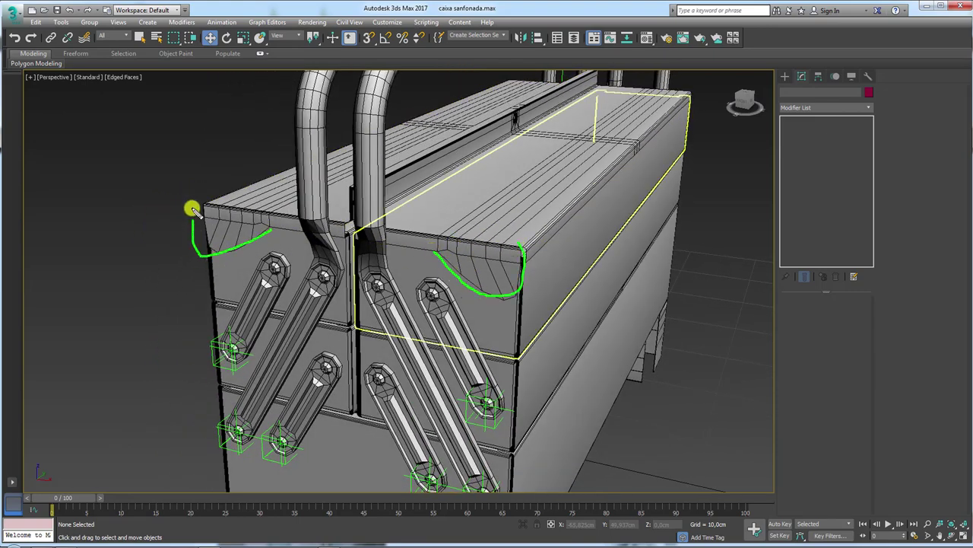
middle_click_drag(461, 220, 479, 215, "alt")
left_click(545, 185)
middle_click_drag(545, 186, 588, 266, "alt")
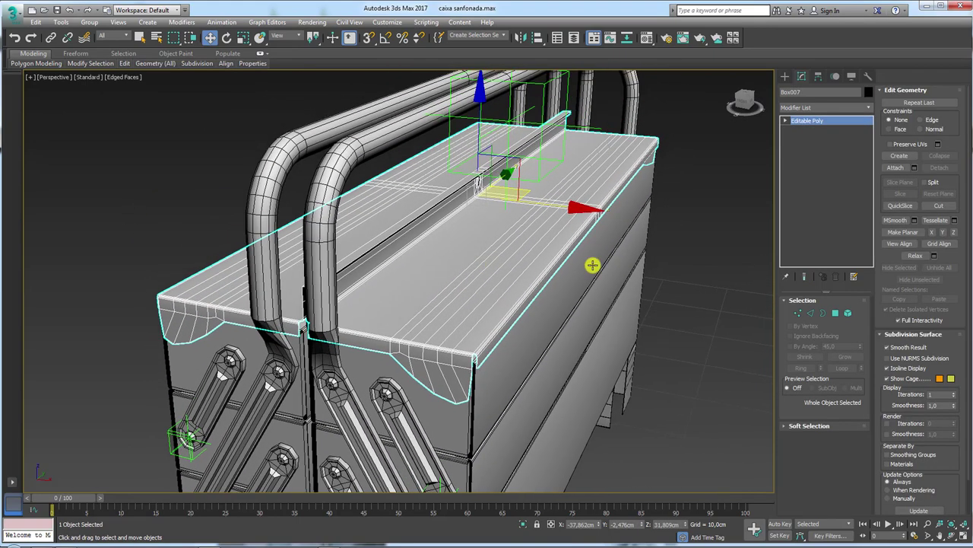
key("5")
left_click(466, 268)
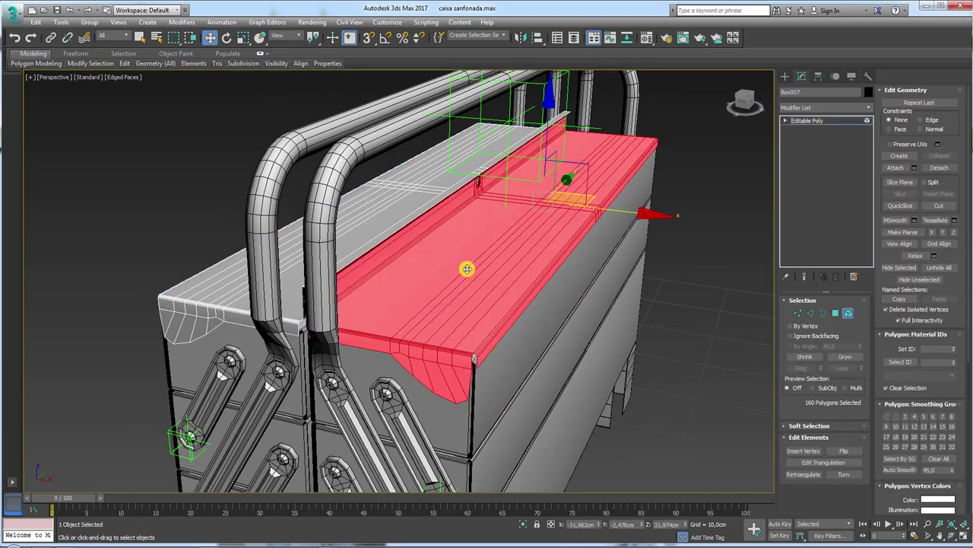
left_click_drag(925, 161, 956, 174)
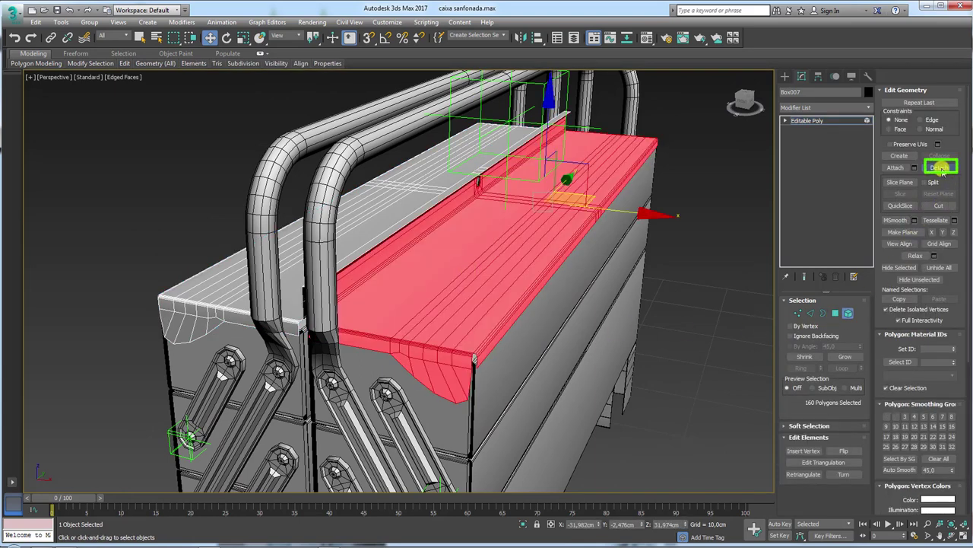
Detach the selected lid half as Object005 and test-drag it off the box, undoing the moves
left_click(940, 168)
left_click(520, 283)
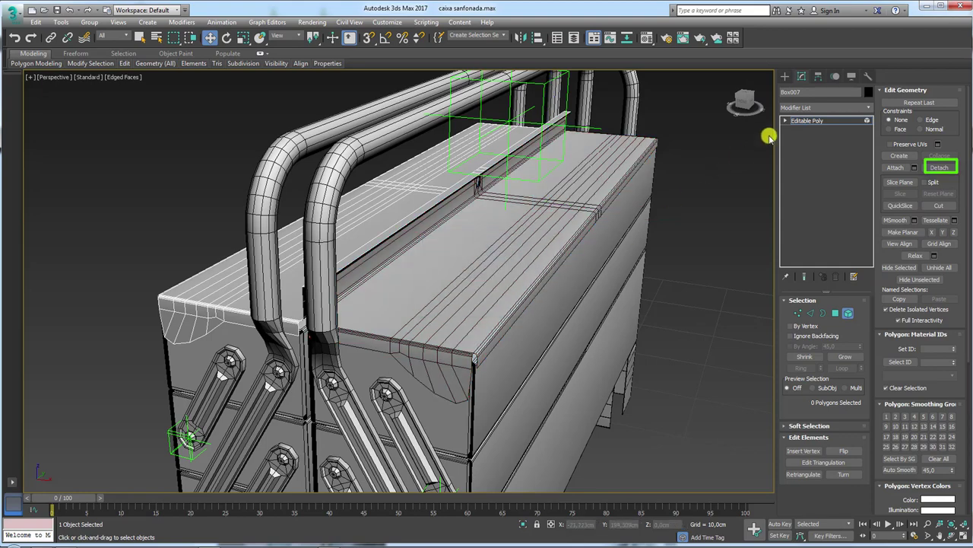
left_click(807, 120)
middle_click_drag(527, 220, 494, 224, "alt")
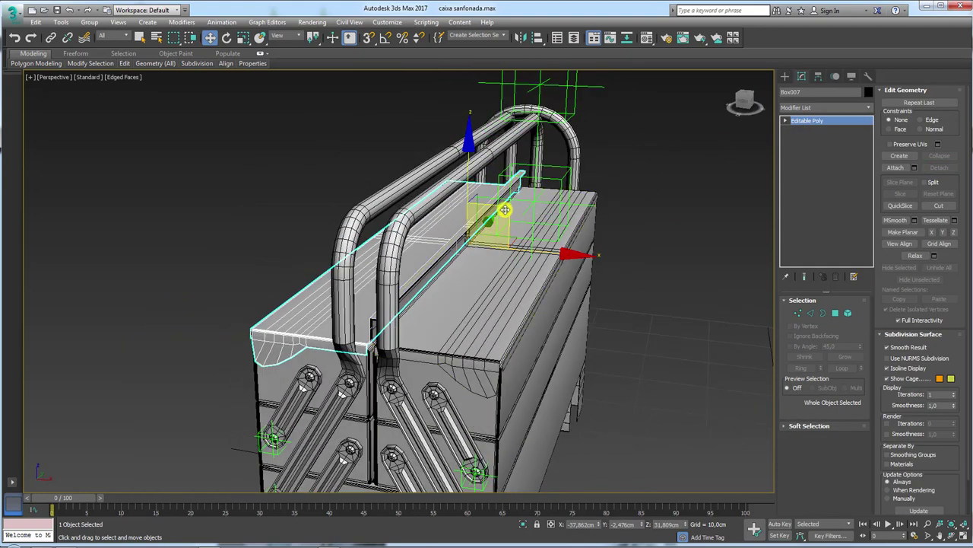
left_click_drag(494, 225, 524, 306)
key("ctrl+z")
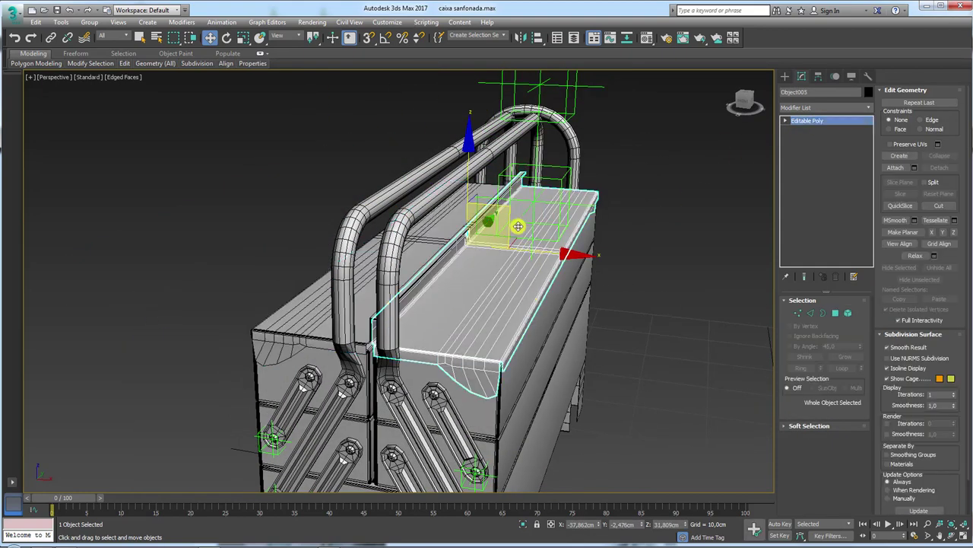
left_click_drag(515, 226, 709, 258)
key("ctrl+z")
Set the Point007 helper's Size to 3.5cm, then select the detached lid
key("shift+z")
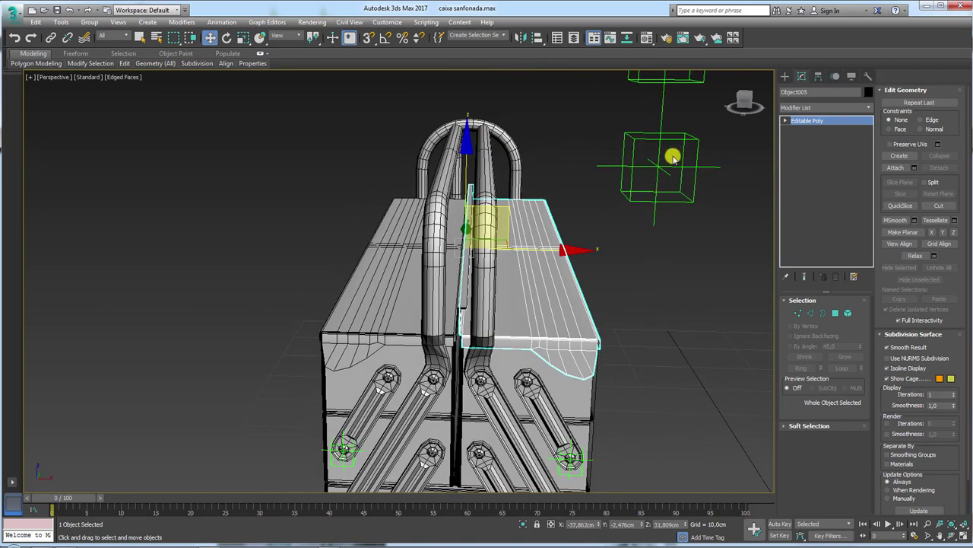
left_click(667, 163)
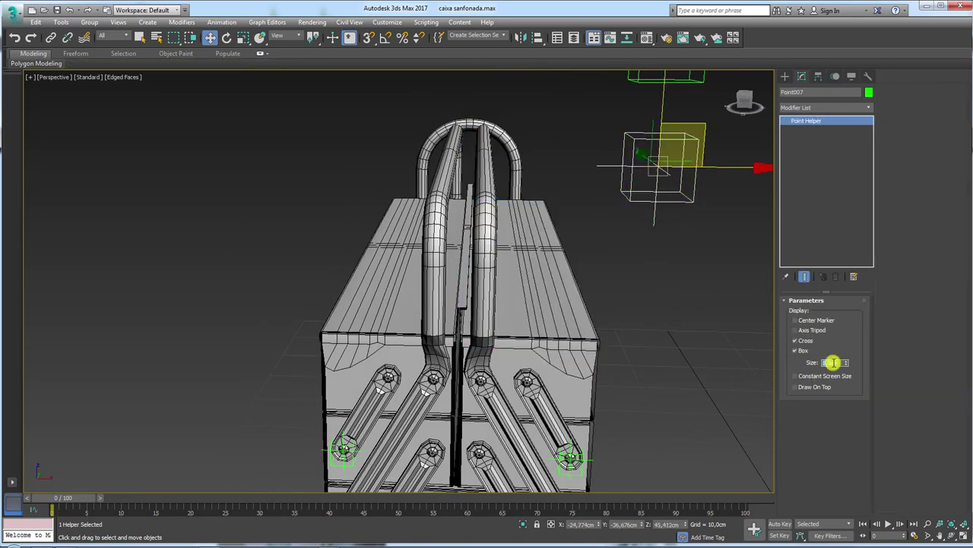
type("1,5")
key("Return")
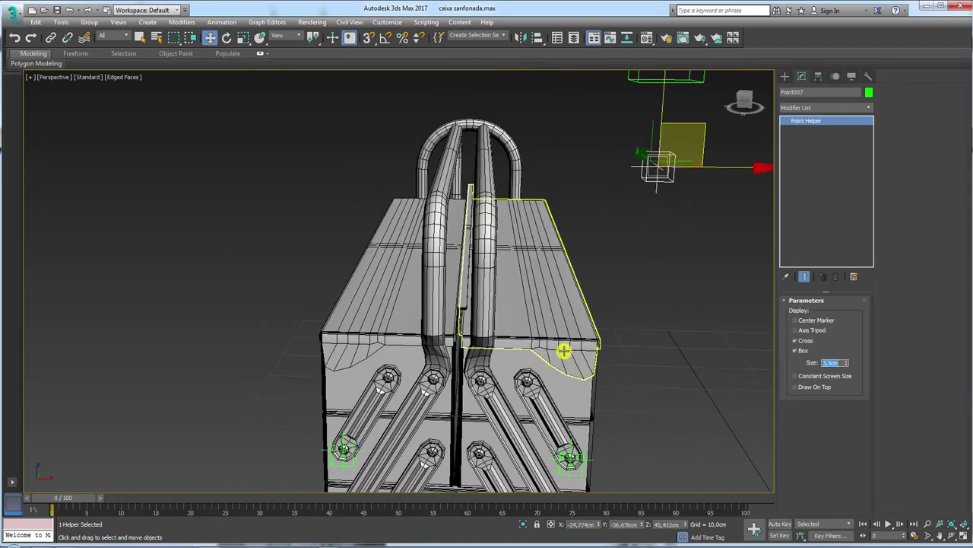
middle_click_drag(650, 291, 541, 362, "alt")
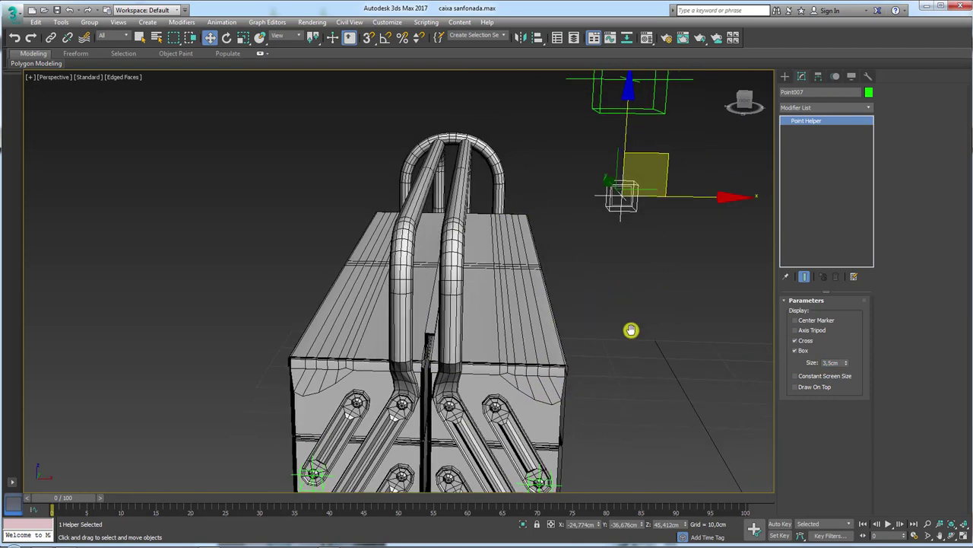
left_click(551, 151)
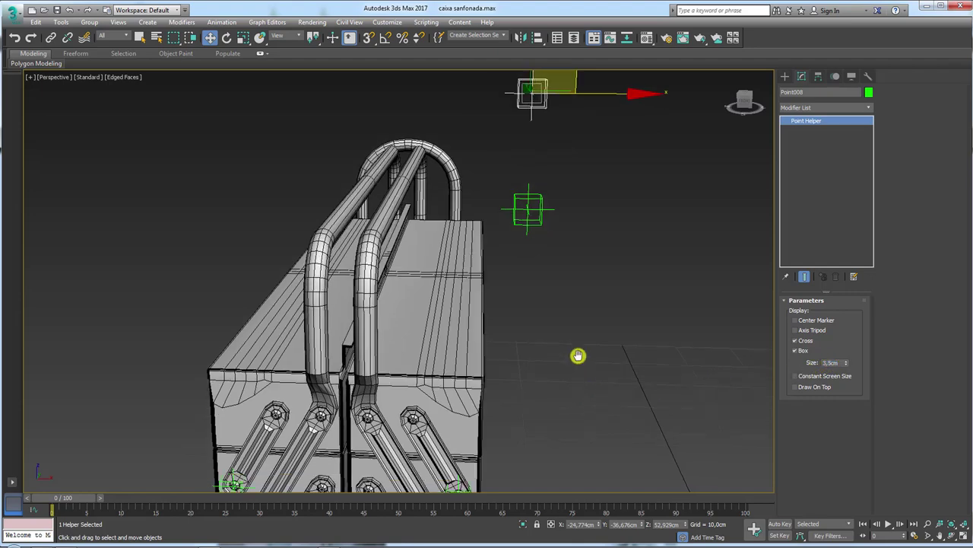
middle_click_drag(580, 355, 454, 321, "alt")
left_click(454, 322)
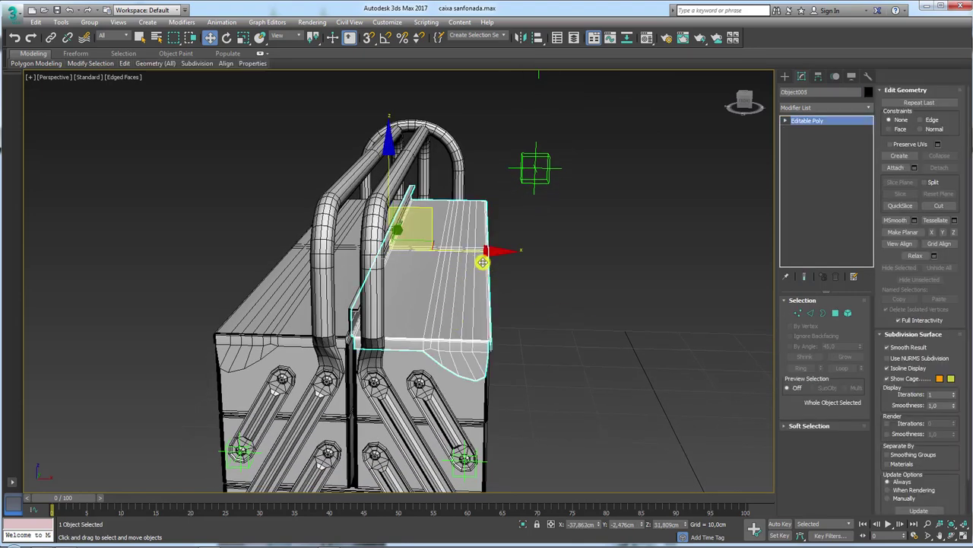
key("e")
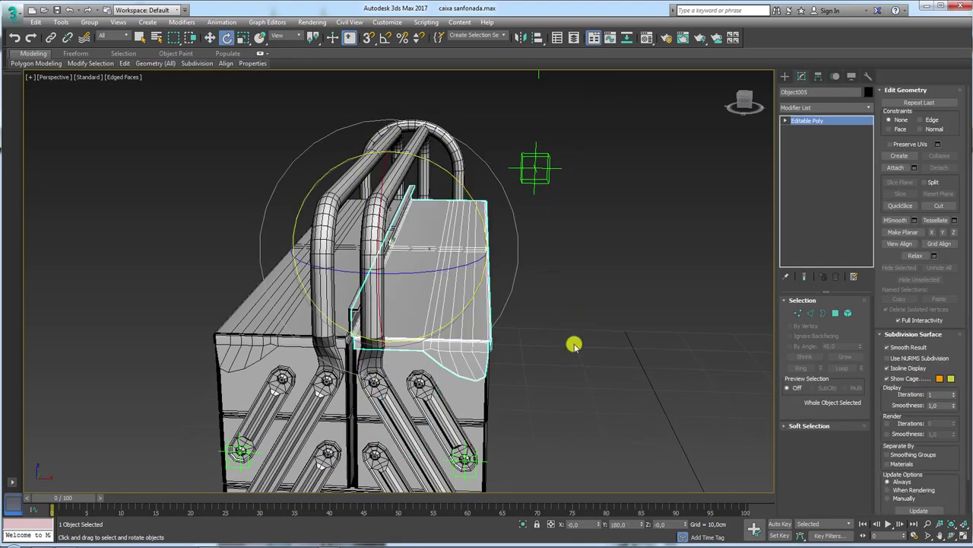
With Affect Pivot Only, move the lid's pivot to its lower hinge corner in Front view
left_click(818, 77)
left_click(823, 148)
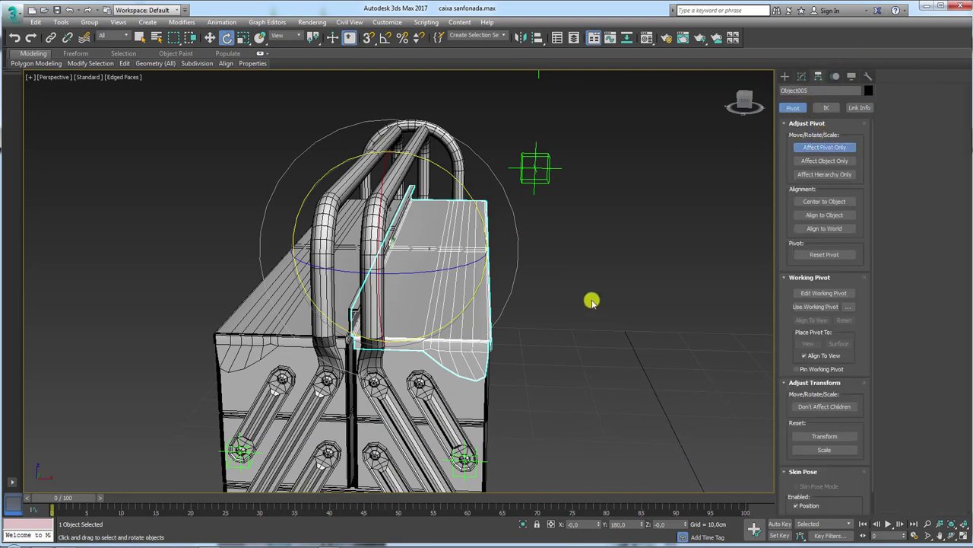
key("w")
left_click_drag(482, 251, 556, 252)
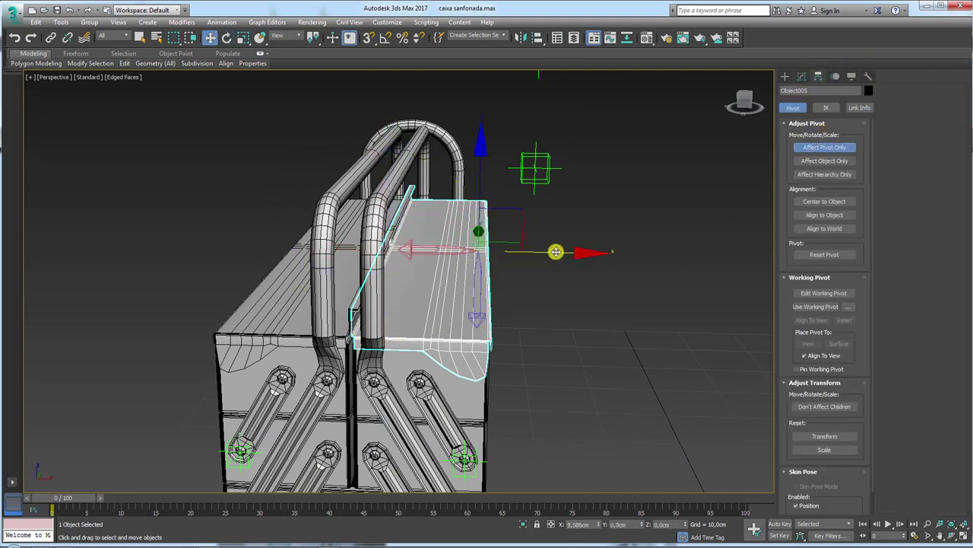
key("f")
scroll(555, 258, "up", 2)
scroll(510, 236, "up", 2)
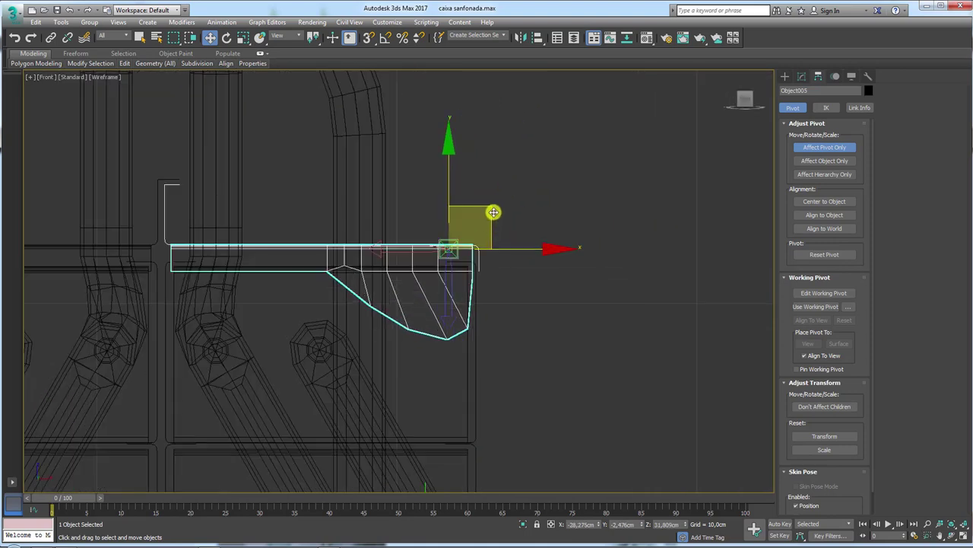
left_click_drag(485, 224, 479, 274)
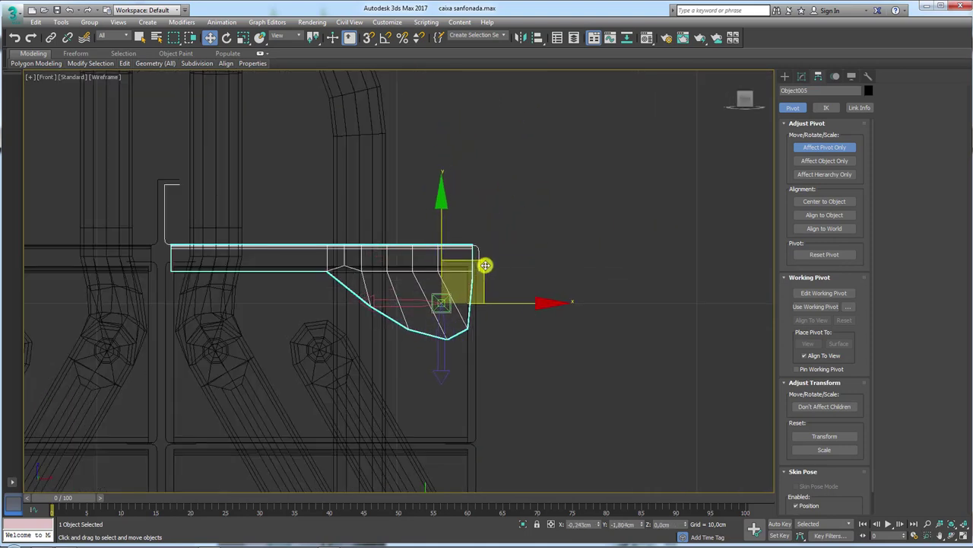
left_click(823, 149)
scroll(555, 239, "down", 2)
Test-rotate the lid open around the new pivot, then return it to horizontal
key("e")
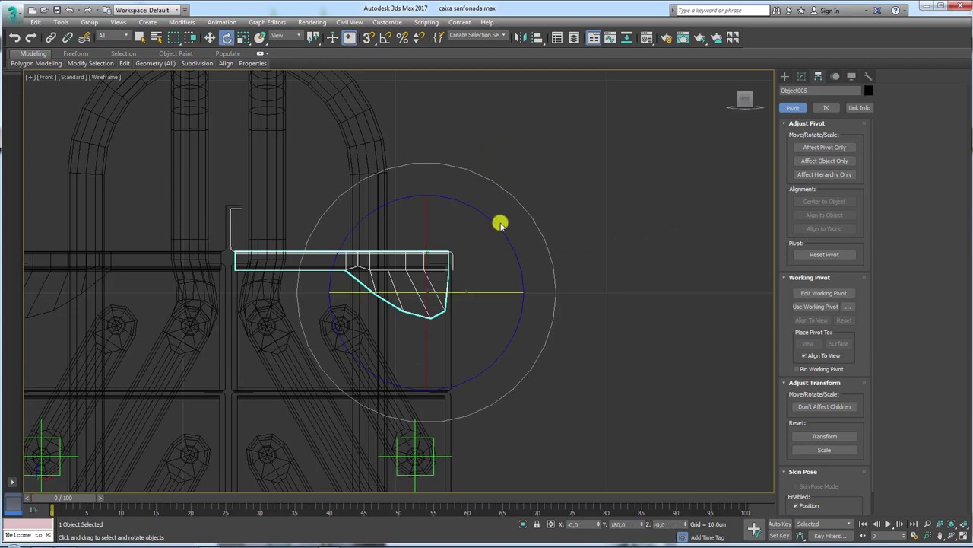
mouse_move(496, 221)
left_mouse_down()
mouse_move(513, 234)
mouse_move(487, 228)
mouse_move(453, 258)
mouse_move(486, 315)
mouse_move(259, 370)
mouse_move(439, 384)
left_mouse_up()
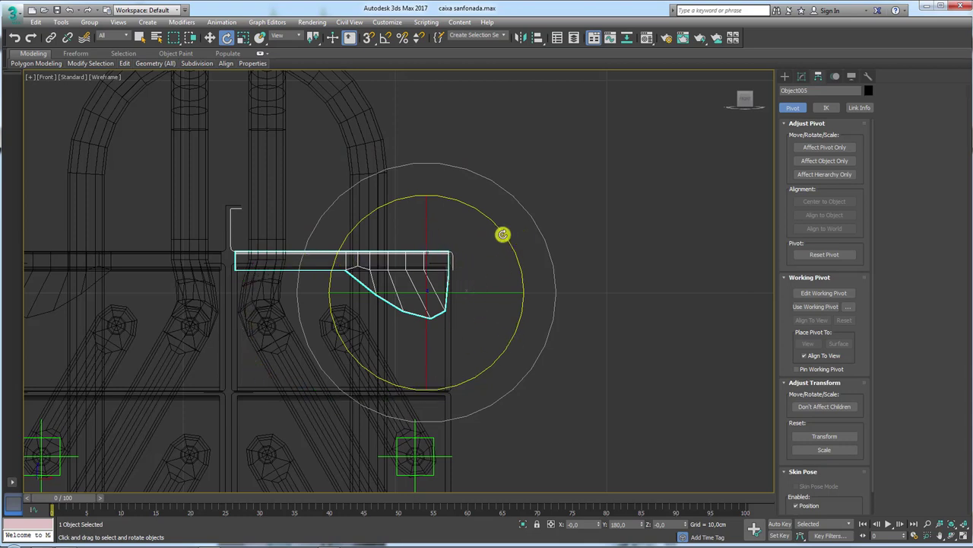
mouse_move(503, 234)
left_mouse_down()
mouse_move(532, 308)
mouse_move(497, 261)
mouse_move(496, 272)
mouse_move(517, 272)
left_mouse_up()
middle_click_drag(516, 271, 713, 270)
scroll(662, 199, "down", 3)
mouse_move(662, 199)
middle_mouse_down()
mouse_move(371, 250)
mouse_move(482, 222)
middle_mouse_up()
left_click(388, 158)
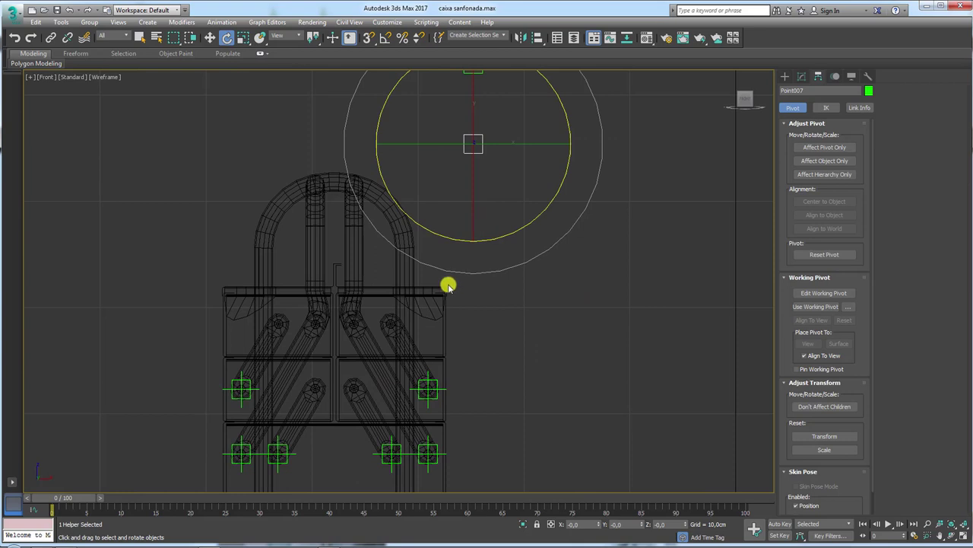
Align Point007's X, Y and Z position to Object005's pivot point
key("w")
key("alt+a")
left_click(429, 310)
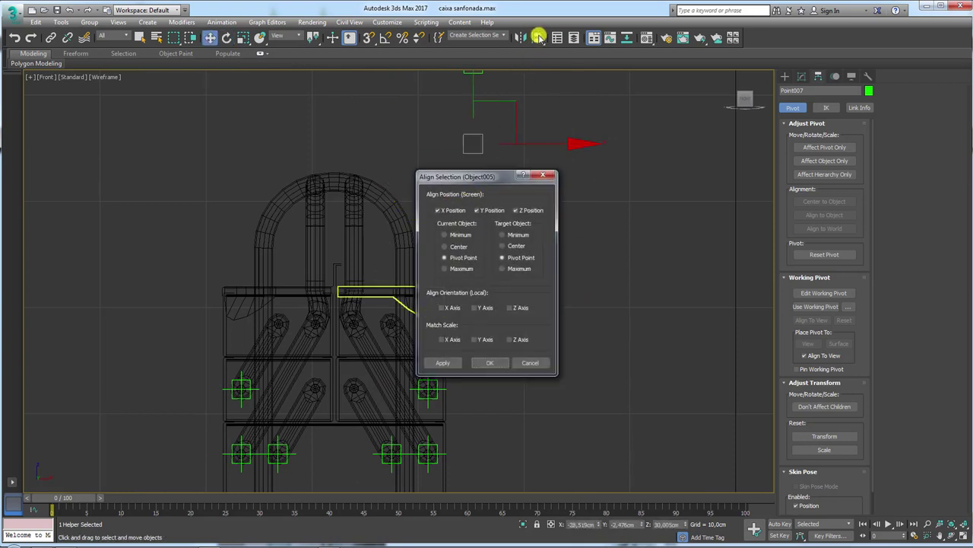
left_click(548, 174)
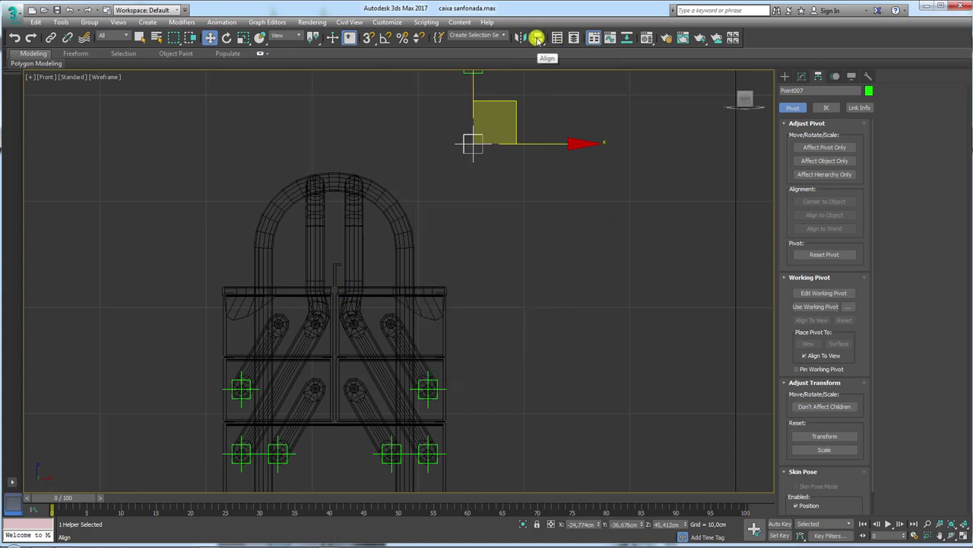
left_click(536, 37)
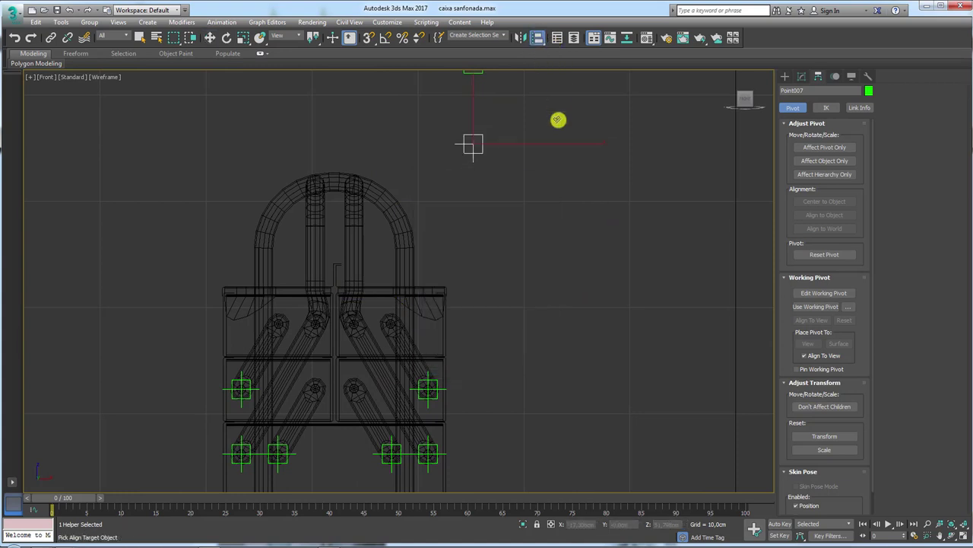
left_click(438, 308)
left_click_drag(481, 177, 555, 165)
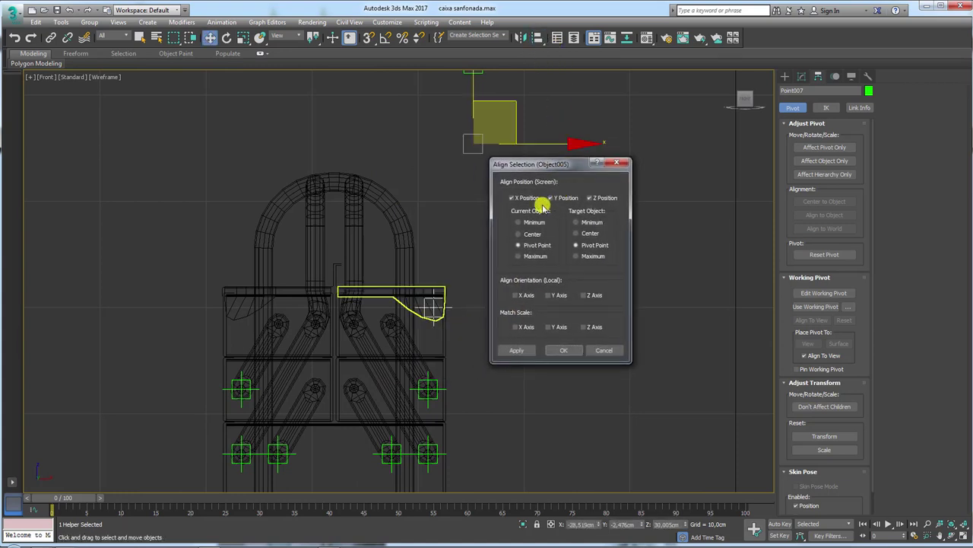
left_click(564, 350)
mouse_move(564, 350)
middle_mouse_down("alt")
mouse_move(462, 341)
mouse_move(621, 290)
middle_mouse_up("alt")
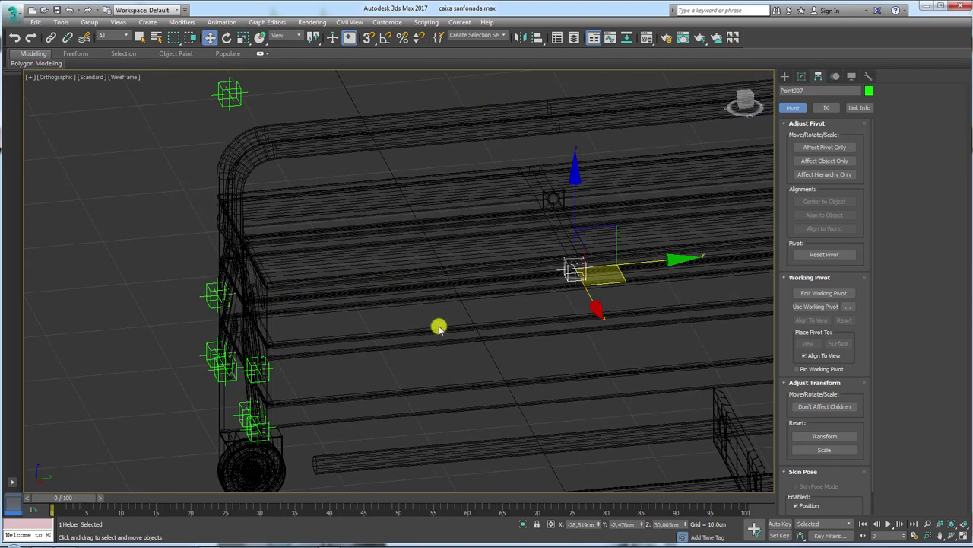
Align the helper's Y position only to Point006
left_click(536, 38)
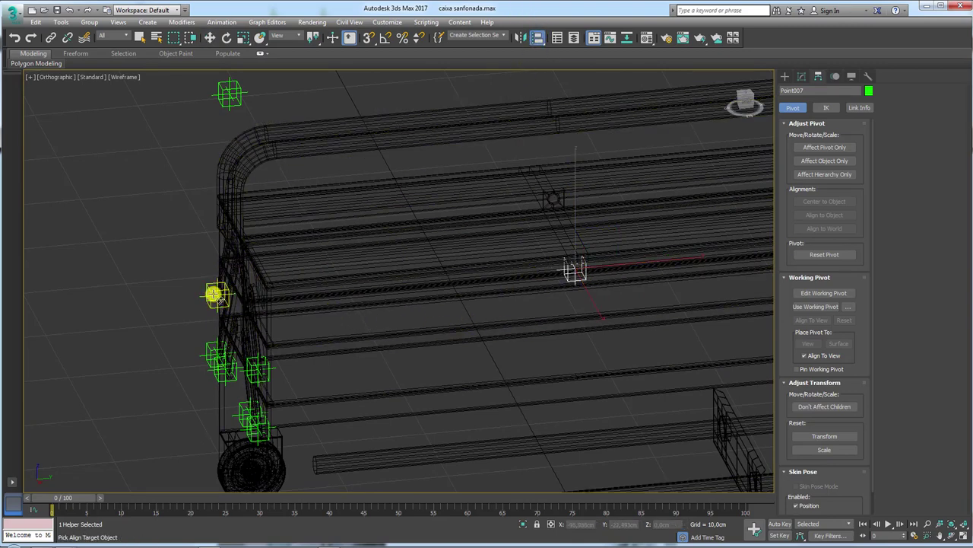
left_click(215, 295)
left_click(526, 199)
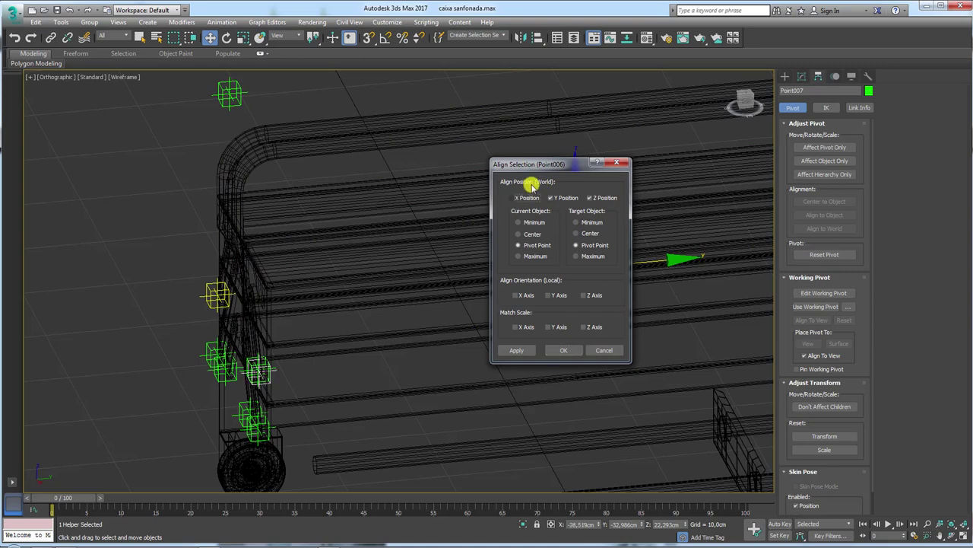
left_click(600, 197)
left_click_drag(570, 164, 699, 360)
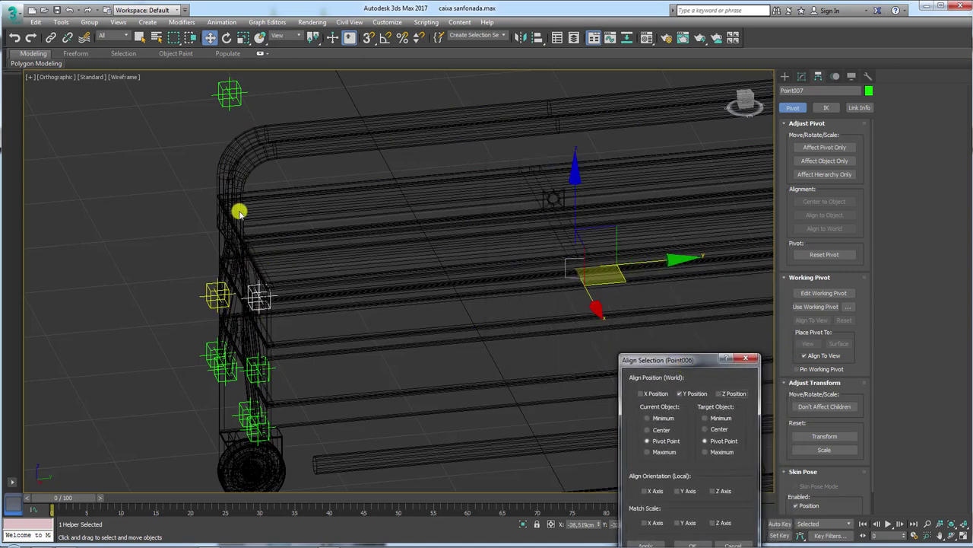
left_click_drag(690, 357, 345, 210)
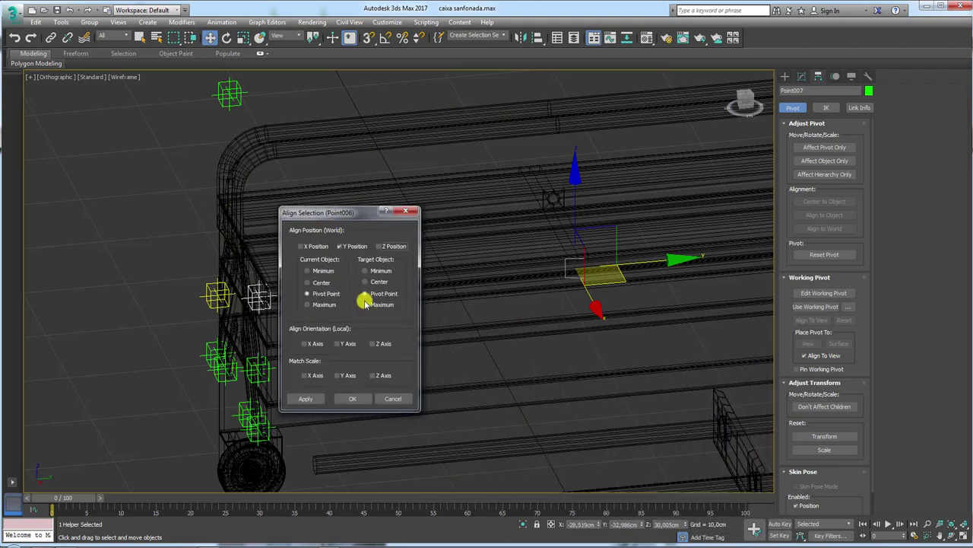
left_click(350, 397)
Orbit the model and delete the top point helper
scroll(349, 340, "down", 3)
mouse_move(350, 341)
middle_mouse_down("alt")
mouse_move(498, 317)
mouse_move(471, 307)
mouse_move(570, 281)
middle_mouse_up("alt")
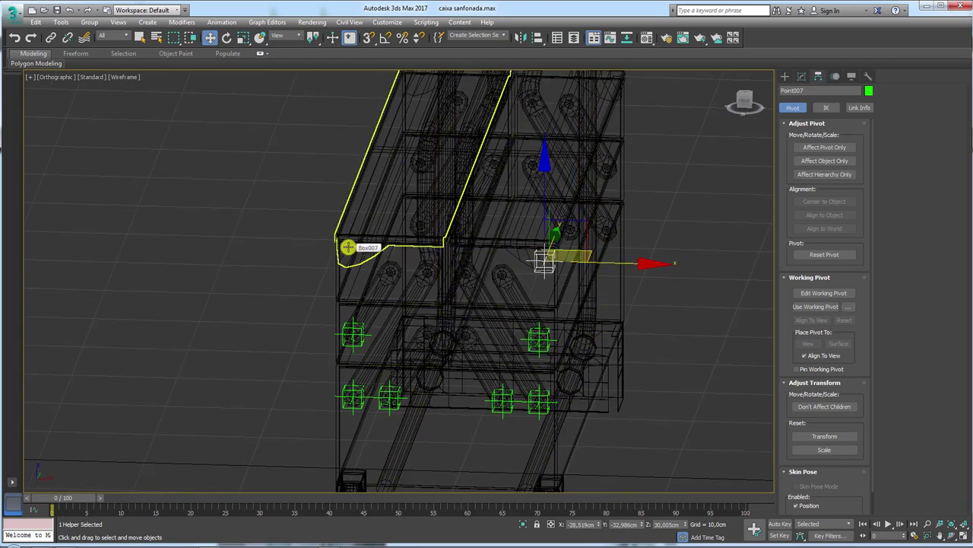
scroll(373, 252, "down", 5)
middle_click_drag(408, 265, 563, 103, "alt")
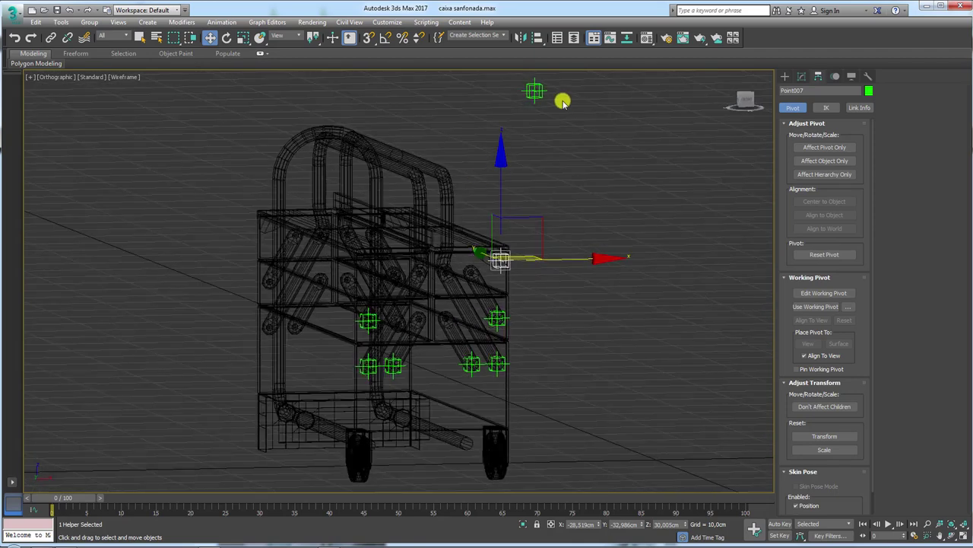
left_click(536, 102)
key("Delete")
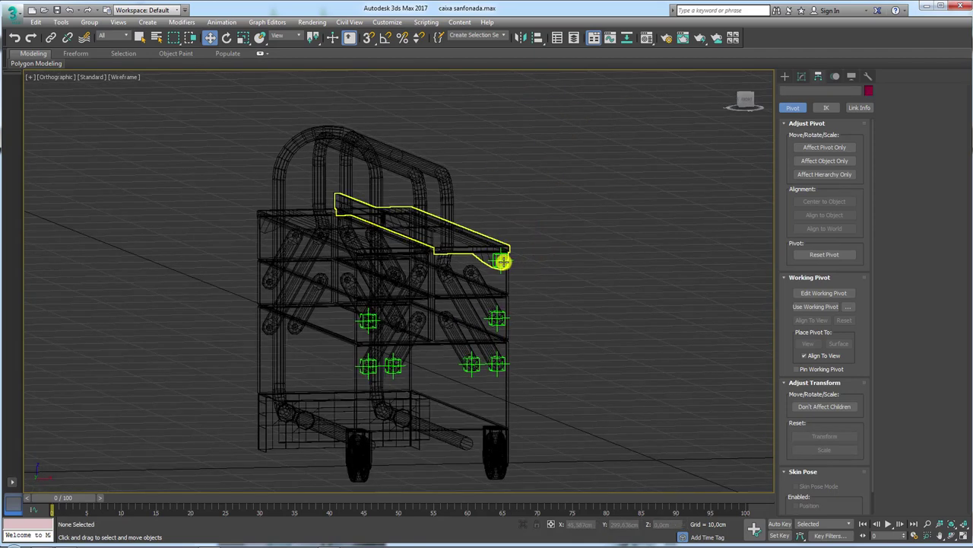
Clone Point007 as an independent Copy, Point008, and move it right of the original
left_click(506, 260)
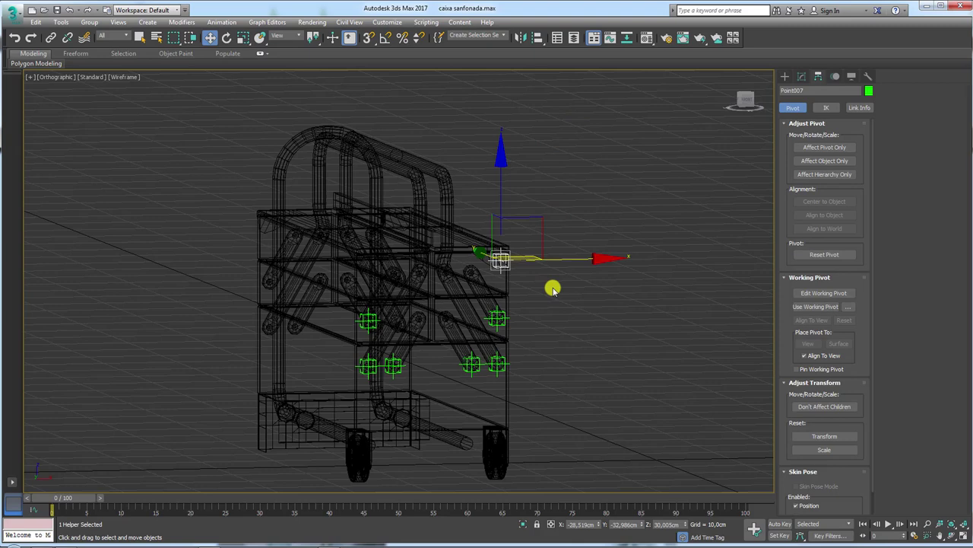
key("ctrl+v")
left_click(472, 251)
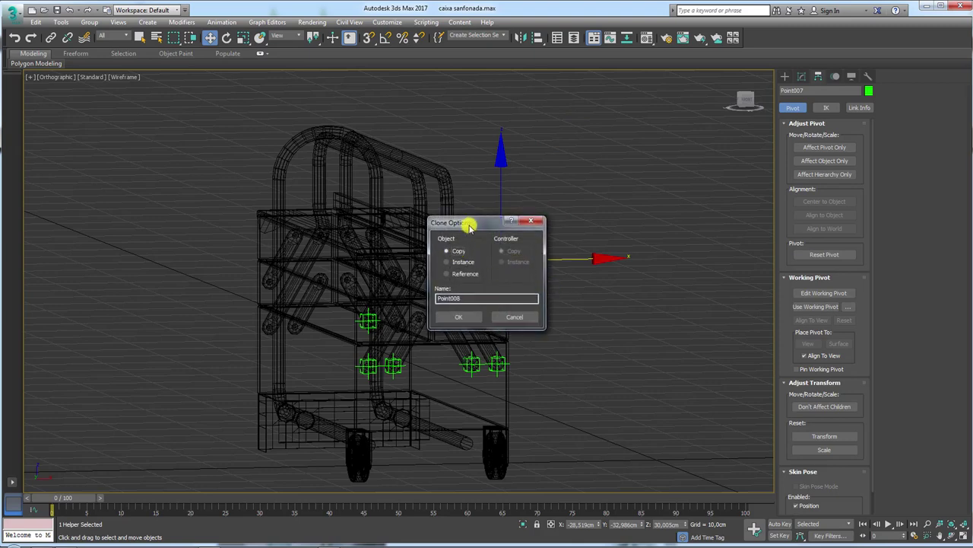
left_click_drag(467, 220, 608, 136)
key("Return")
scroll(479, 276, "up", 4)
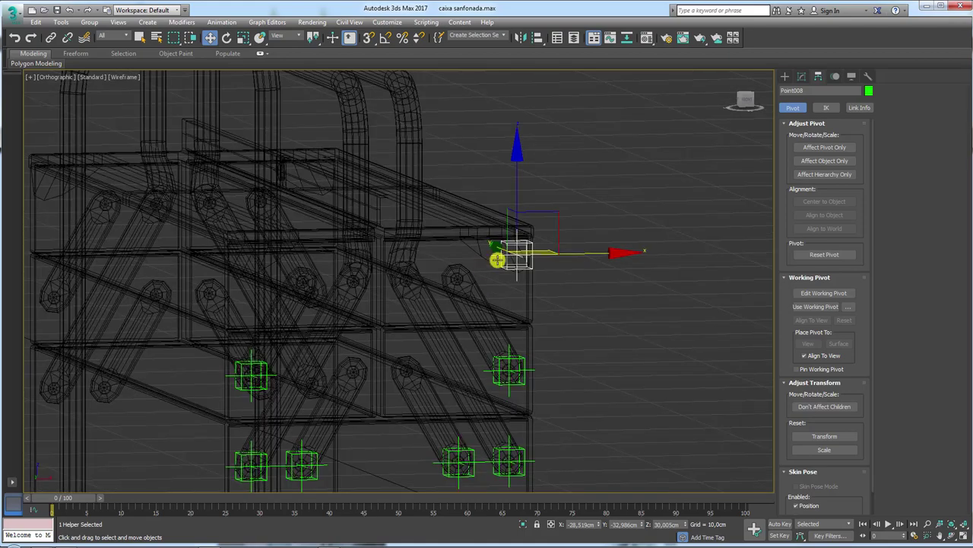
scroll(502, 257, "up", 3)
left_click_drag(552, 214, 632, 213)
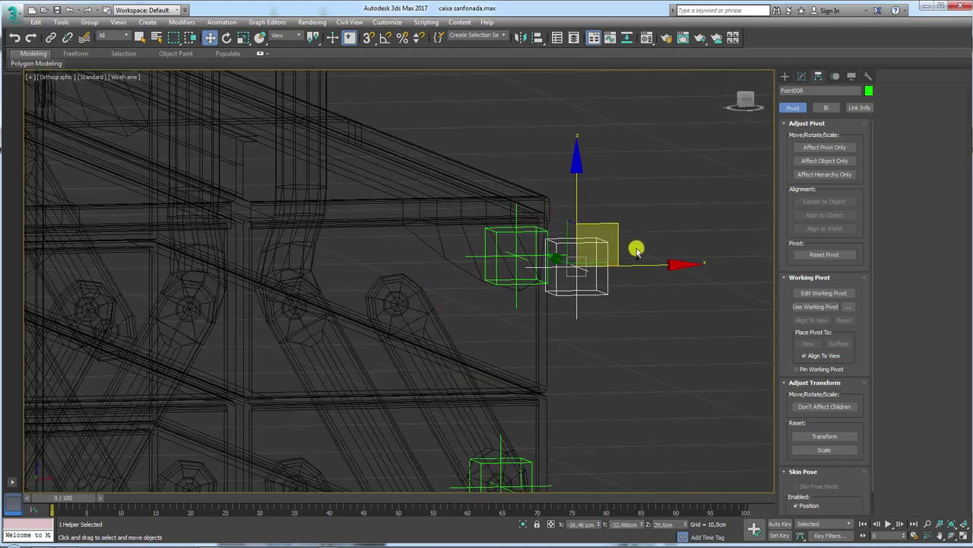
Zoom out, recentre the toolbox and open the Create panel's Helpers category
scroll(639, 243, "down", 3)
scroll(648, 242, "down", 3)
scroll(631, 255, "down", 4)
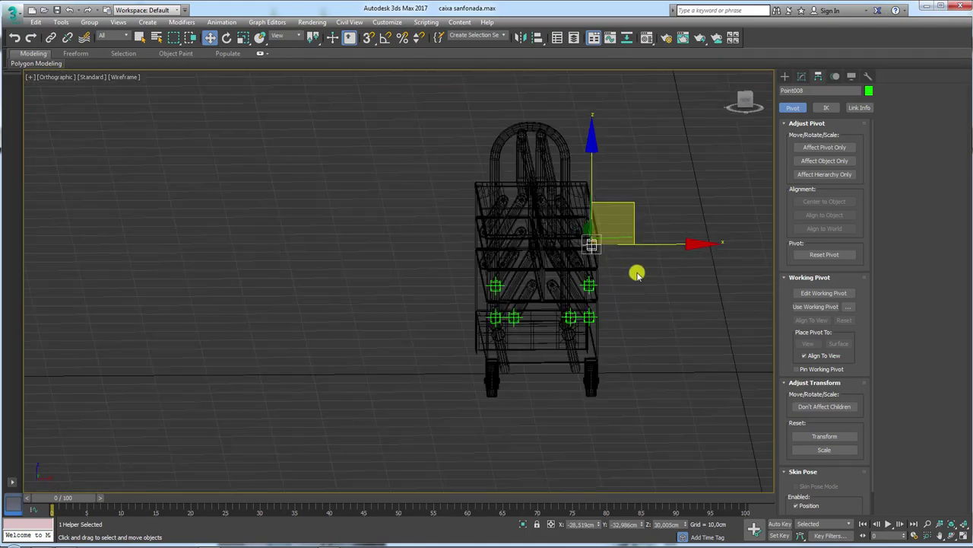
mouse_move(636, 274)
middle_mouse_down()
mouse_move(571, 278)
mouse_move(535, 268)
middle_mouse_up()
left_click(785, 76)
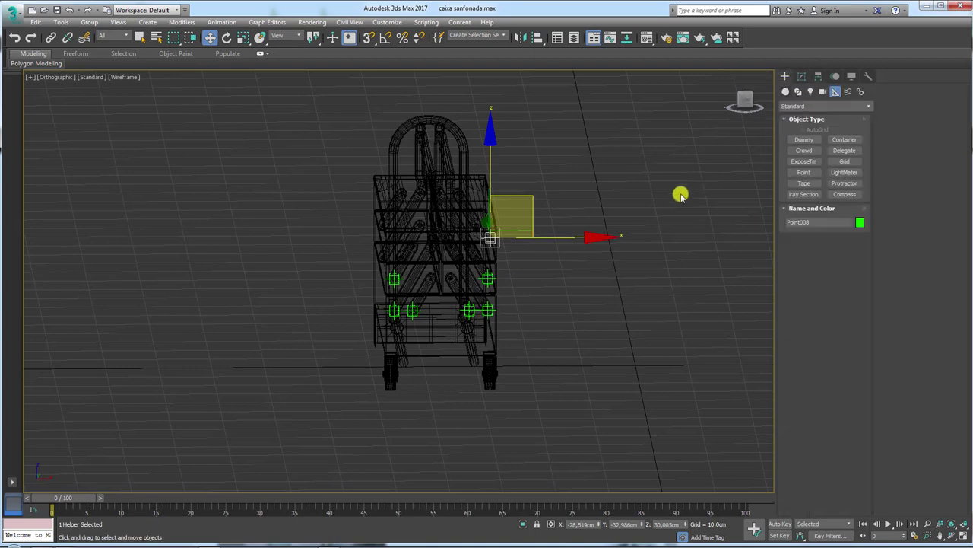
Draw a tall thin box, Box008, beside the toolbox
left_click(786, 91)
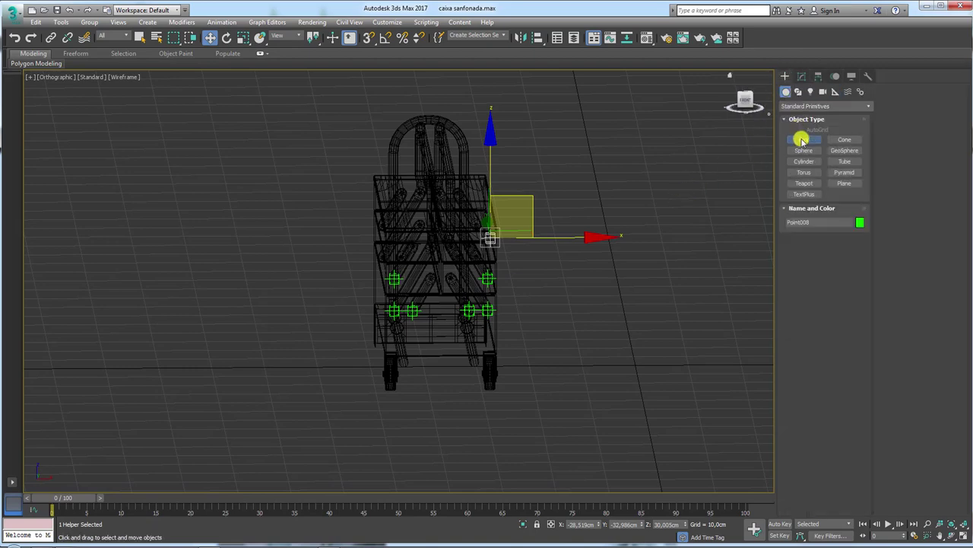
left_click(801, 140)
middle_click_drag(550, 282, 537, 301)
left_click_drag(524, 302, 570, 332)
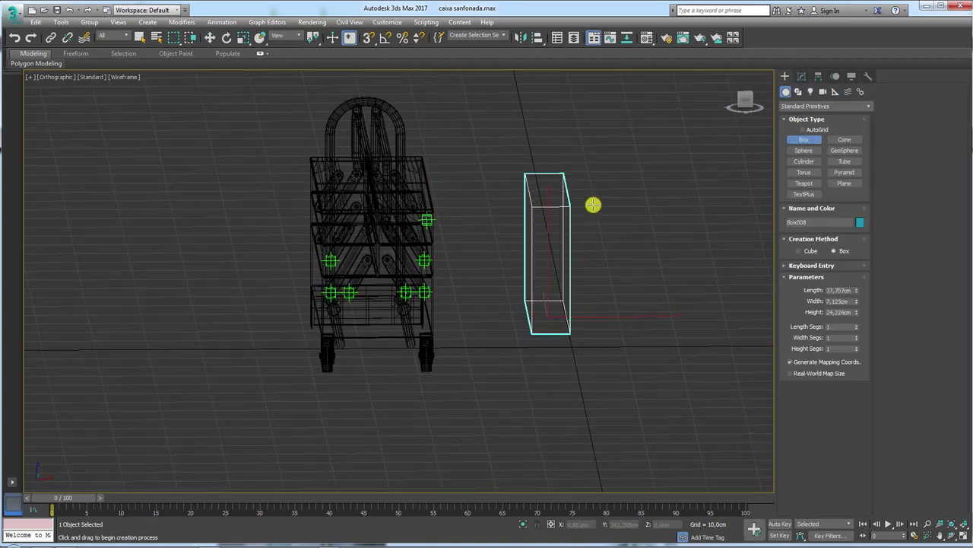
key("w")
In shaded view, align Box008 to the toolbox's centre on X, Y and Z
key("F3")
middle_click_drag(578, 244, 561, 284, "alt")
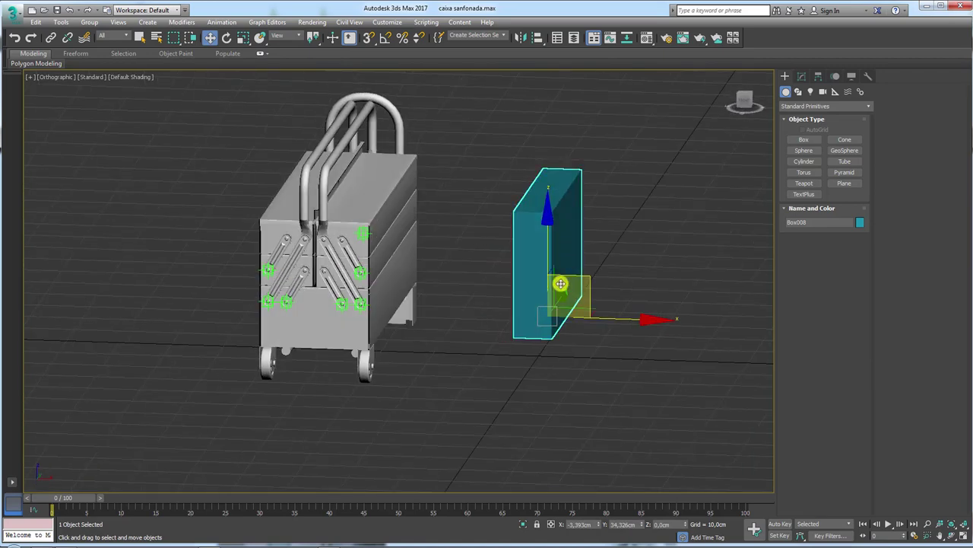
mouse_move(559, 282)
left_mouse_down()
mouse_move(436, 374)
mouse_move(339, 324)
left_mouse_up()
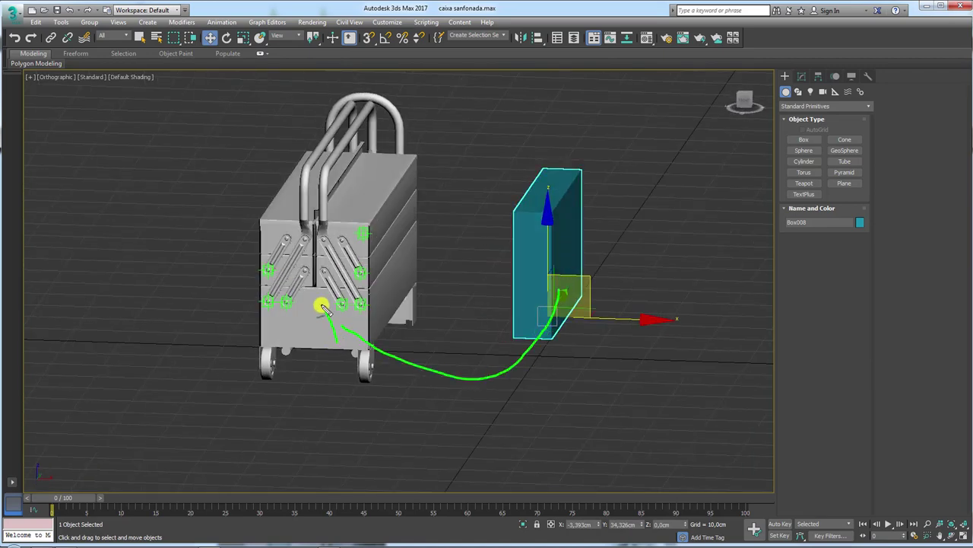
left_click(536, 37)
left_click(311, 327)
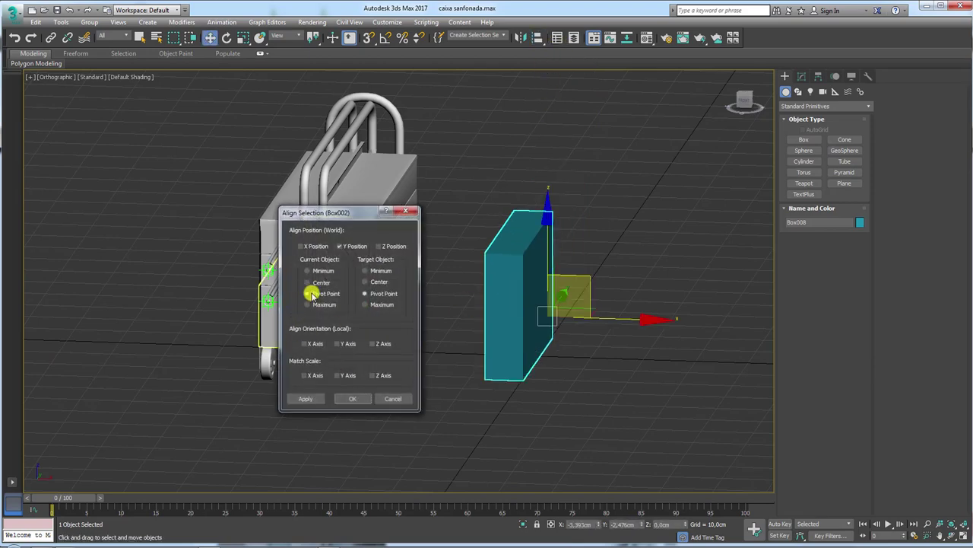
left_click(303, 246)
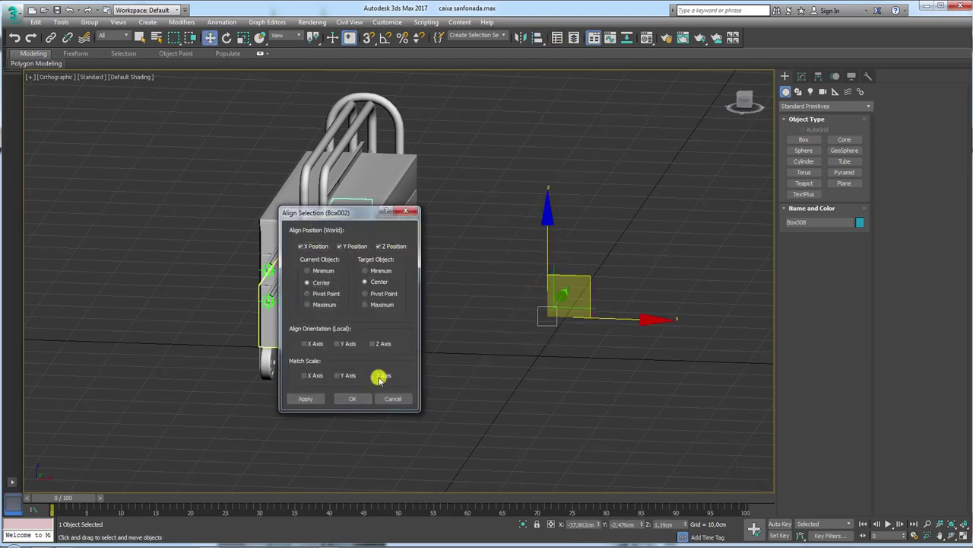
left_click(352, 398)
Raise Box008 above the lid, then select Point008 in the Perspective view
key("ctrl+z")
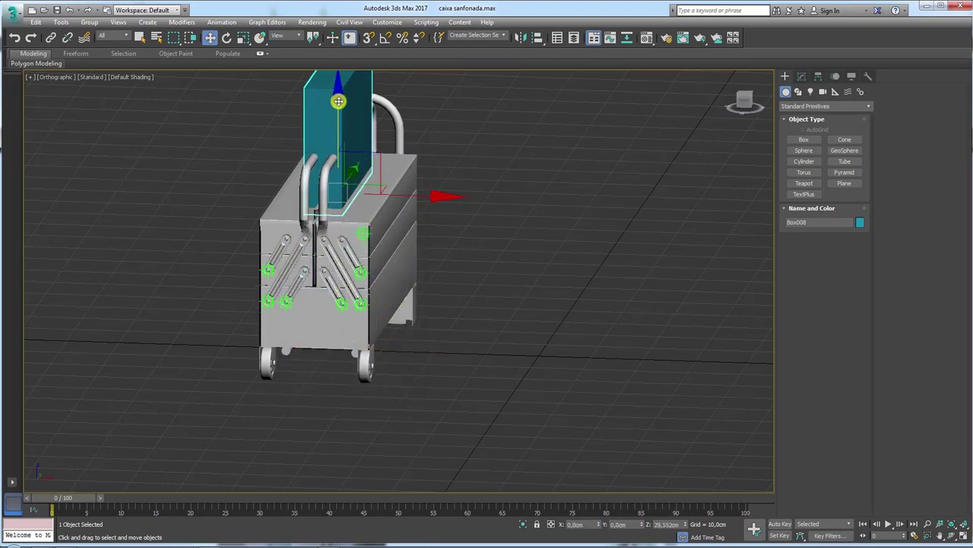
mouse_move(386, 287)
middle_mouse_down("alt")
mouse_move(397, 275)
mouse_move(408, 302)
middle_mouse_up("alt")
key("p")
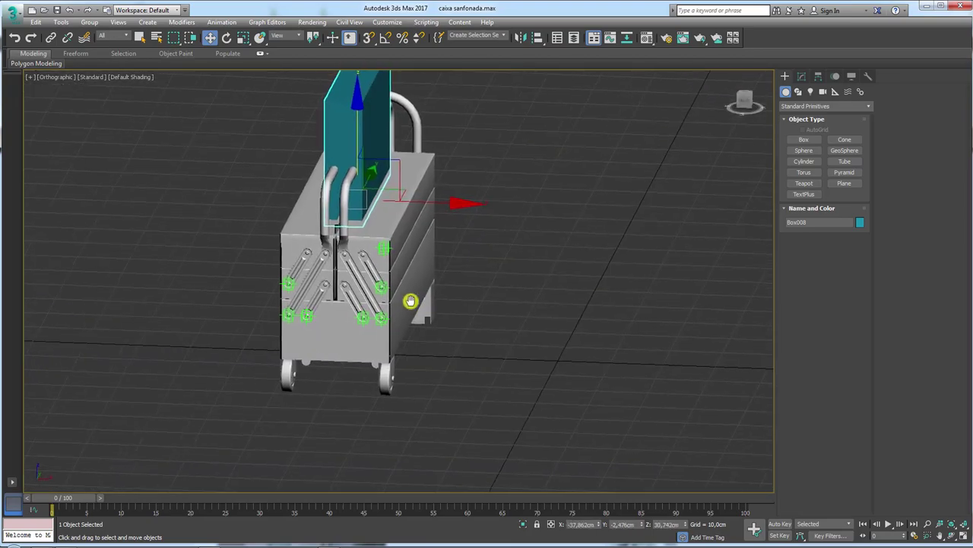
scroll(434, 279, "up", 3)
scroll(463, 248, "down", 3)
middle_click_drag(463, 249, 532, 271, "alt")
scroll(565, 278, "up", 4)
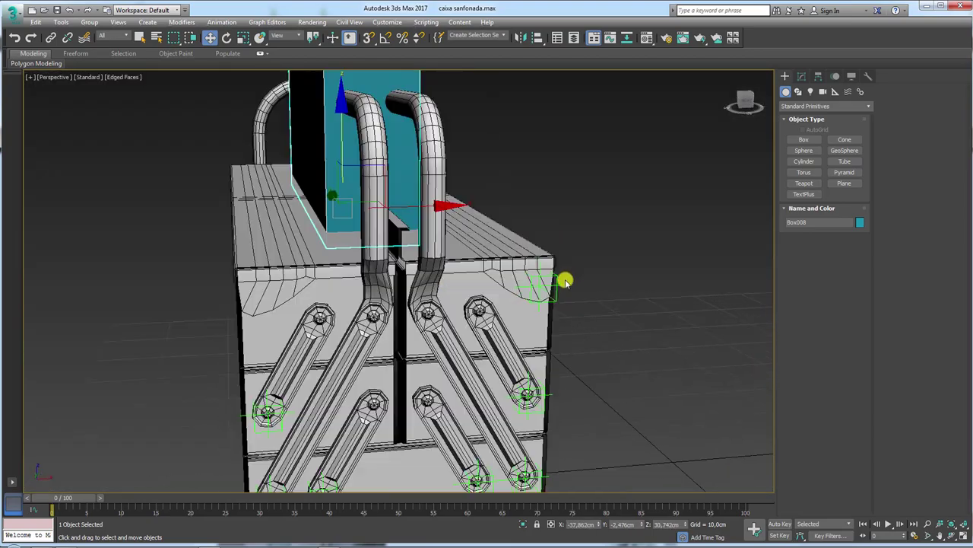
left_click(558, 285)
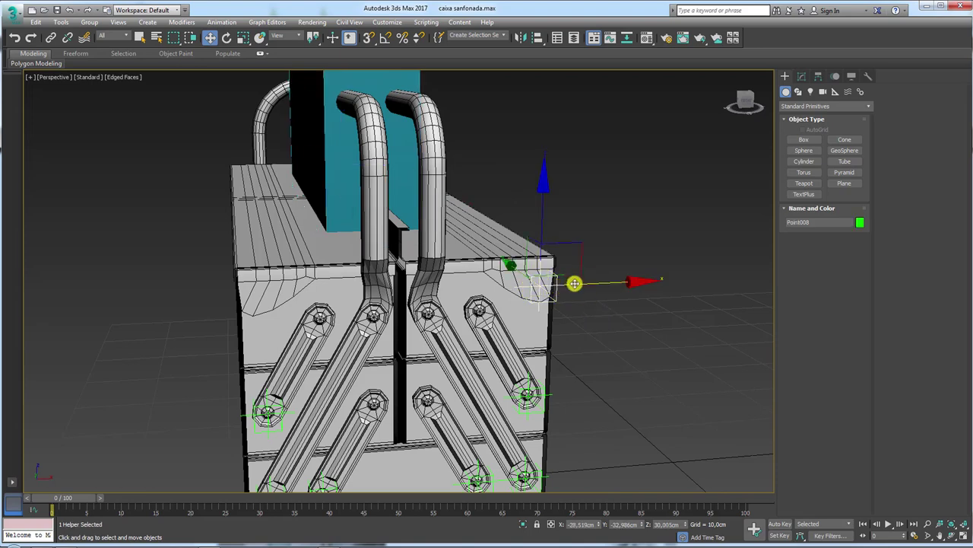
Link helper Point008 to the tall teal box Box008 as its child
mouse_move(594, 306)
middle_mouse_down("alt")
mouse_move(354, 246)
mouse_move(7, 76)
middle_mouse_up("alt")
left_click(50, 40)
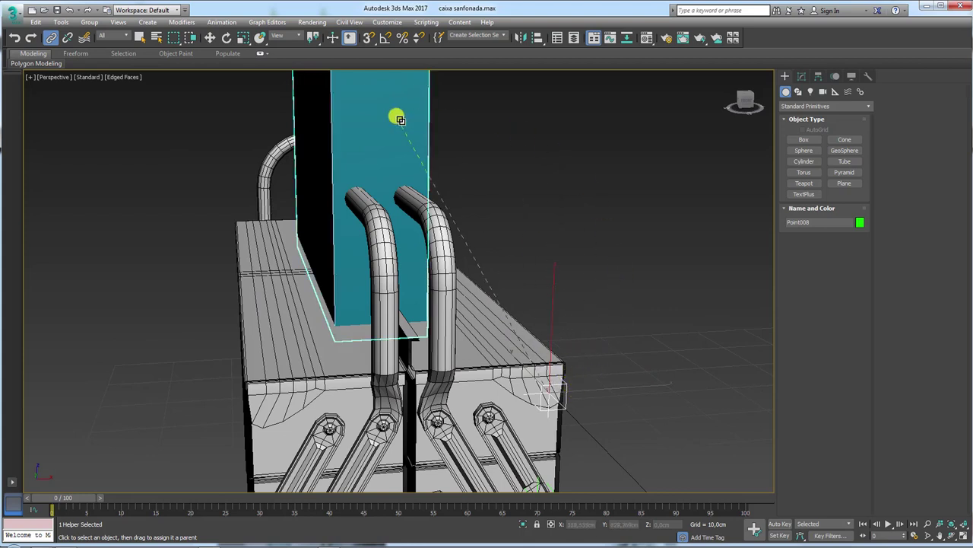
left_click_drag(411, 119, 410, 198)
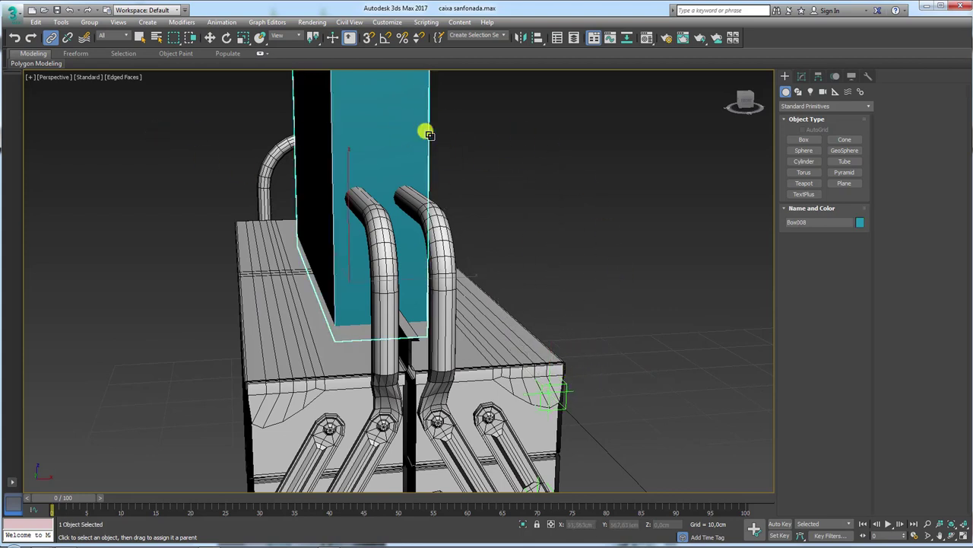
left_click(523, 39)
Mirror Box008 on the X axis with No Clone, flipping Point008 to the opposite front corner
left_click_drag(463, 185, 542, 129)
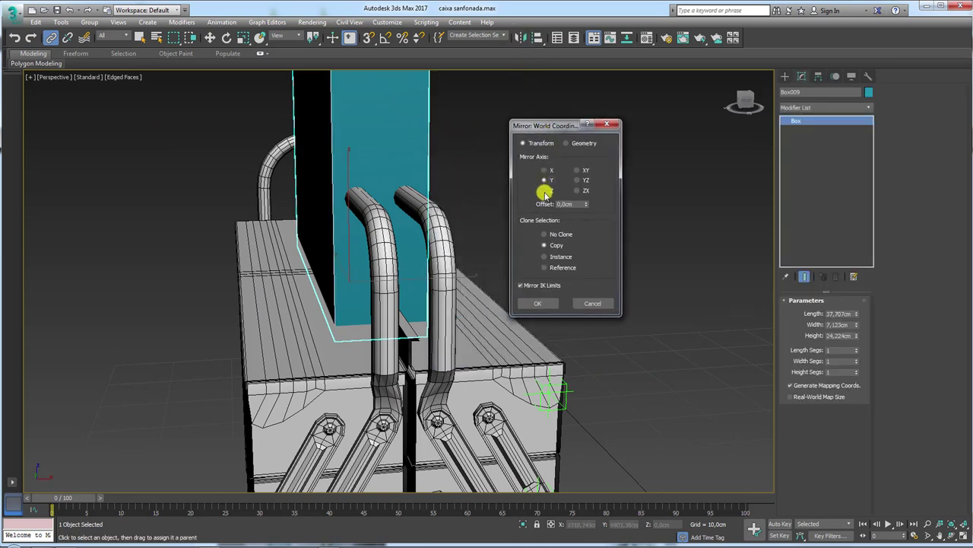
left_click(545, 191)
left_click(545, 170)
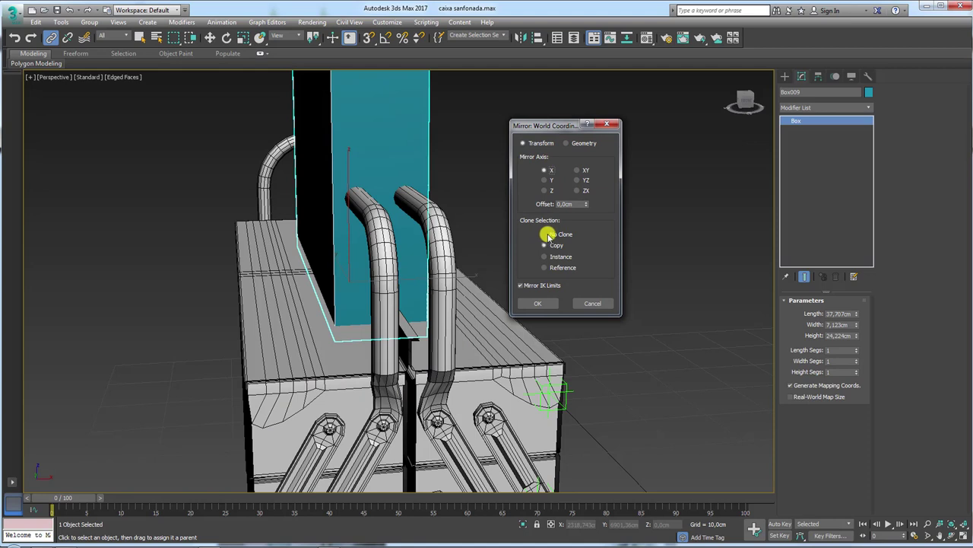
left_click(548, 235)
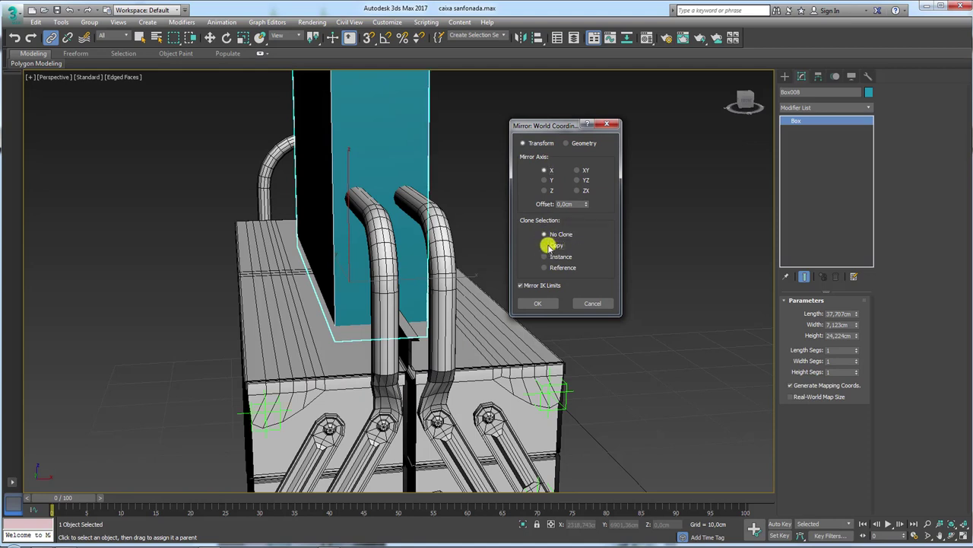
left_click(549, 245)
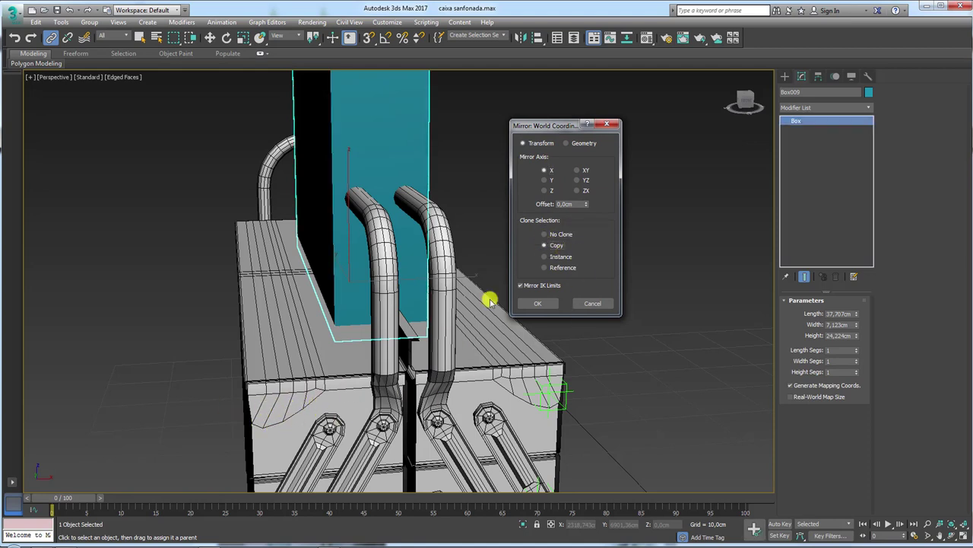
left_click(548, 235)
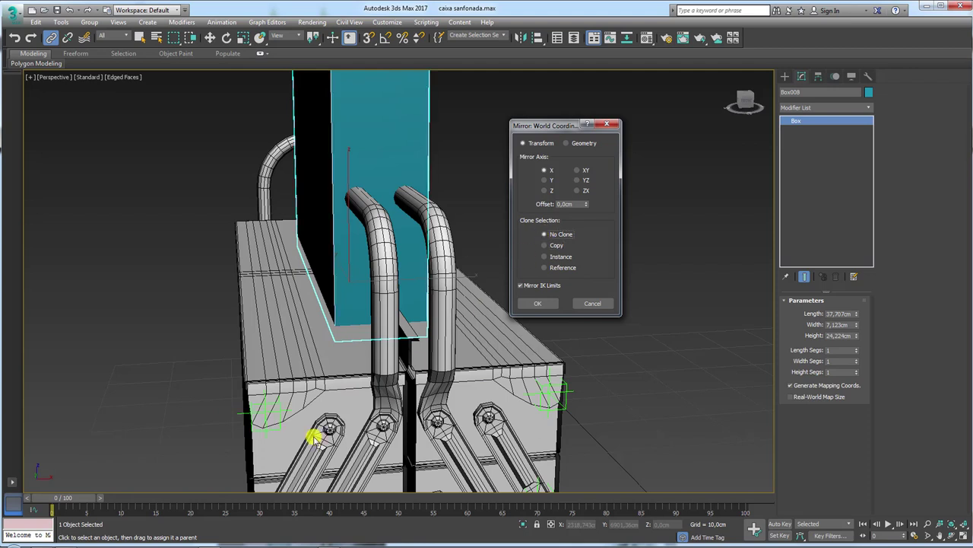
left_click_drag(262, 388, 320, 392)
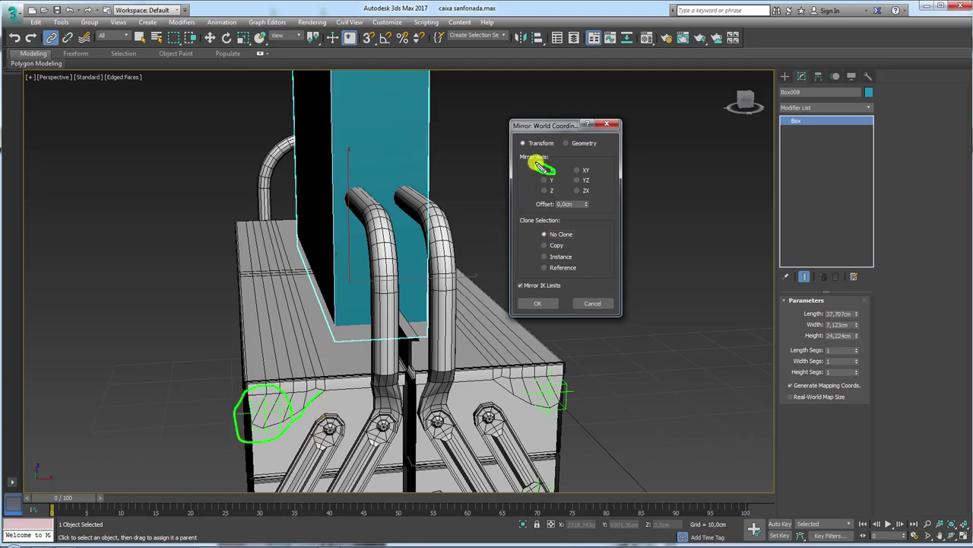
left_click_drag(548, 242, 569, 234)
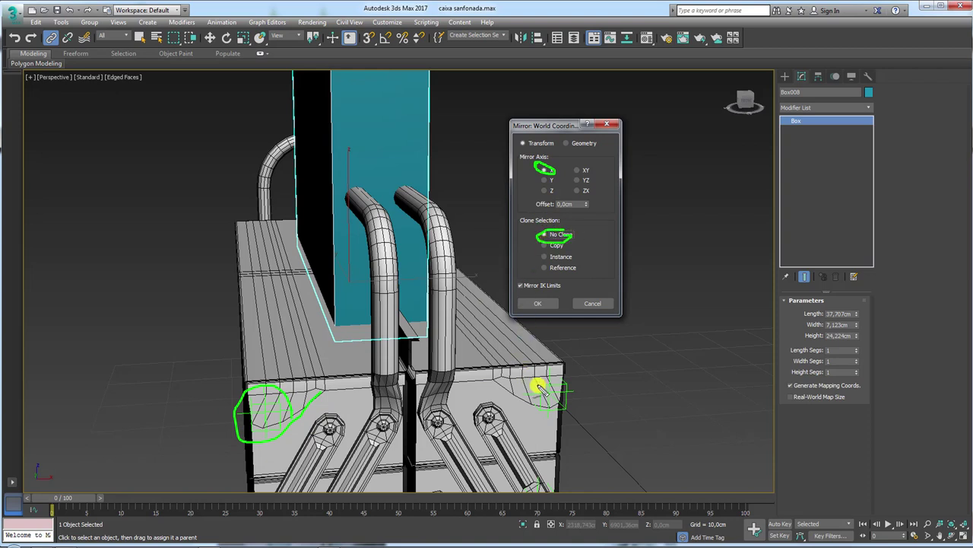
mouse_move(538, 388)
left_mouse_down()
mouse_move(304, 380)
mouse_move(334, 389)
left_mouse_up()
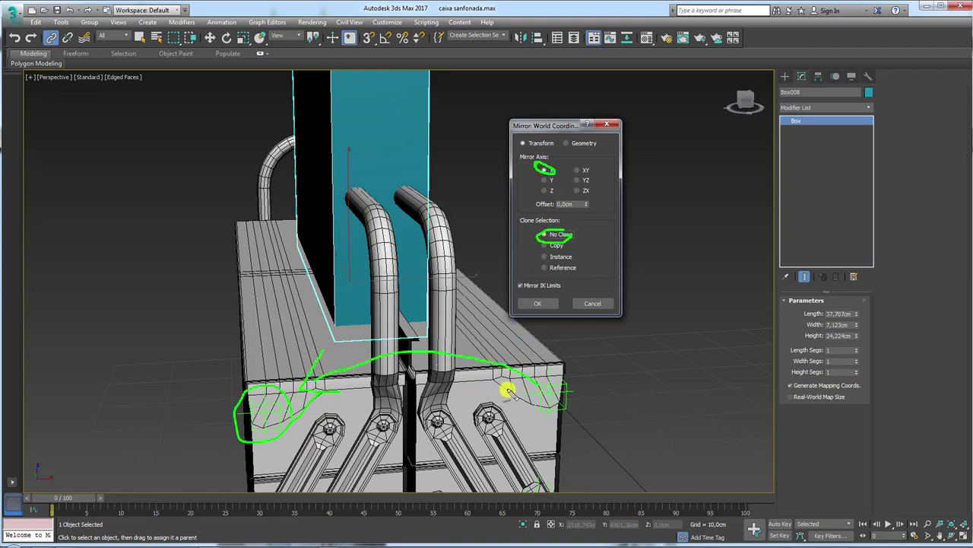
left_click(538, 303)
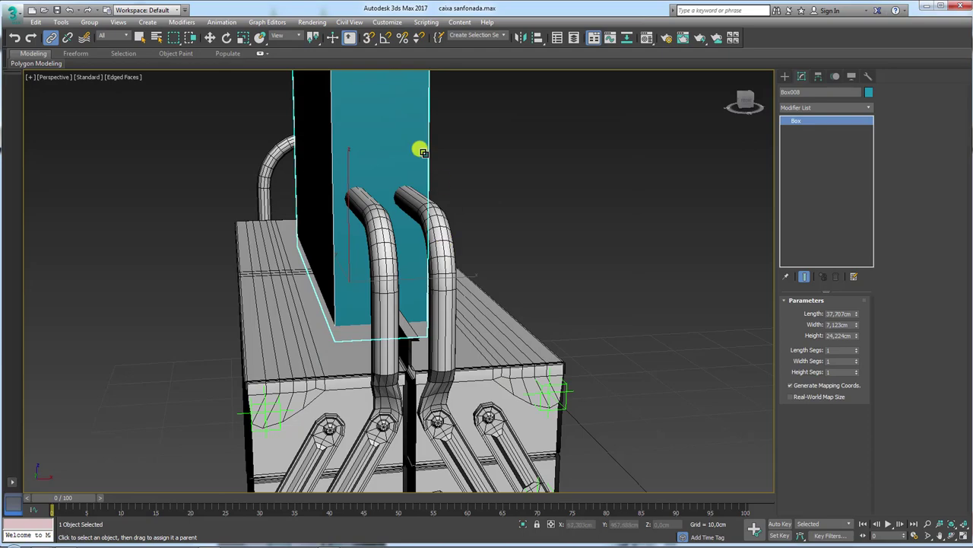
Delete the temporary teal box and view the toolbox front from higher up
key("Delete")
scroll(421, 172, "down", 5)
middle_click_drag(421, 172, 462, 270, "alt")
scroll(386, 247, "up", 8)
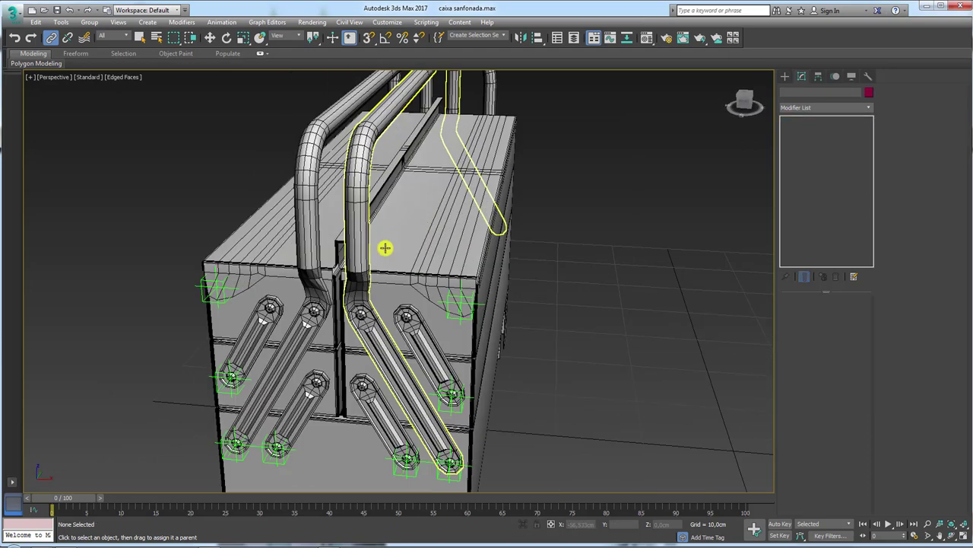
mouse_move(385, 247)
middle_mouse_down("alt")
mouse_move(495, 238)
mouse_move(442, 276)
mouse_move(340, 203)
middle_mouse_up("alt")
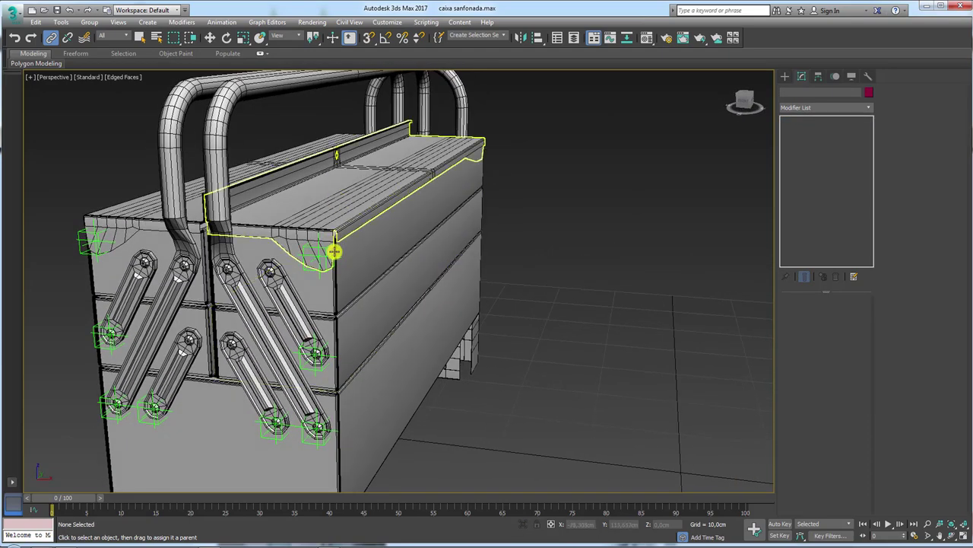
mouse_move(334, 251)
middle_mouse_down("alt")
mouse_move(358, 272)
mouse_move(672, 285)
mouse_move(489, 250)
middle_mouse_up("alt")
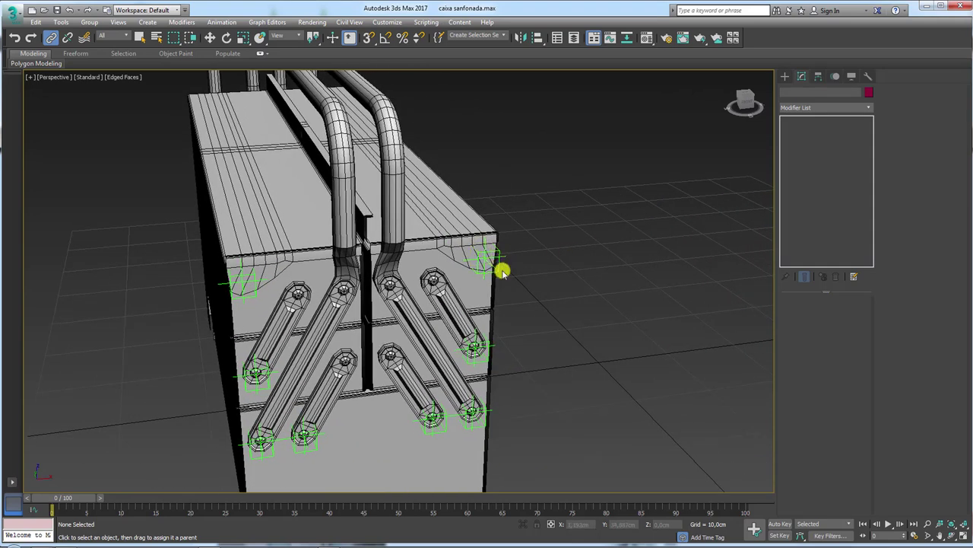
Link lid flaps Object005 and Box007 as children of their hinge point helpers
left_click(51, 37)
left_click_drag(410, 148, 639, 131)
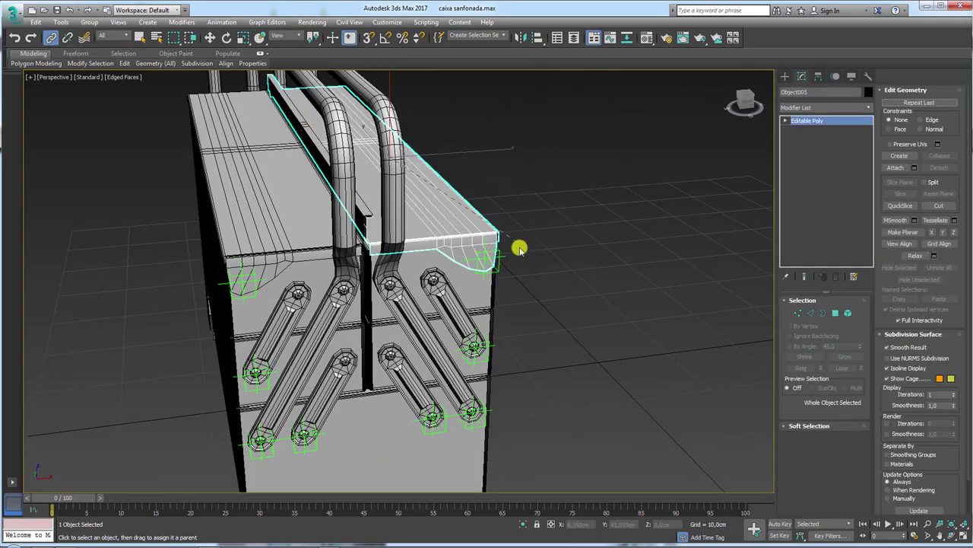
middle_click_drag(211, 175, 147, 198, "alt")
left_click_drag(147, 198, 42, 211)
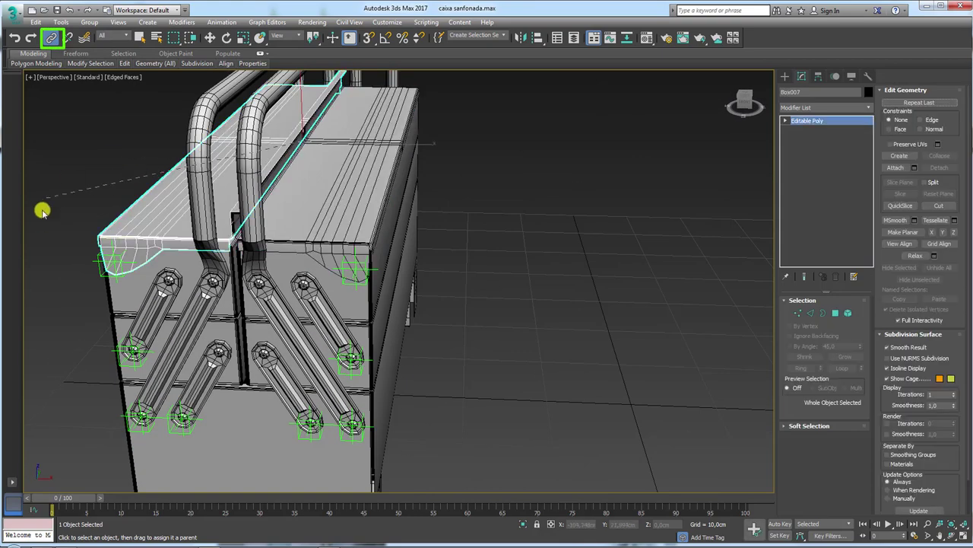
left_click(97, 265)
Test-rotate the left and right point helpers to confirm each lid flap follows, then cancel
scroll(144, 263, "up", 2)
key("e")
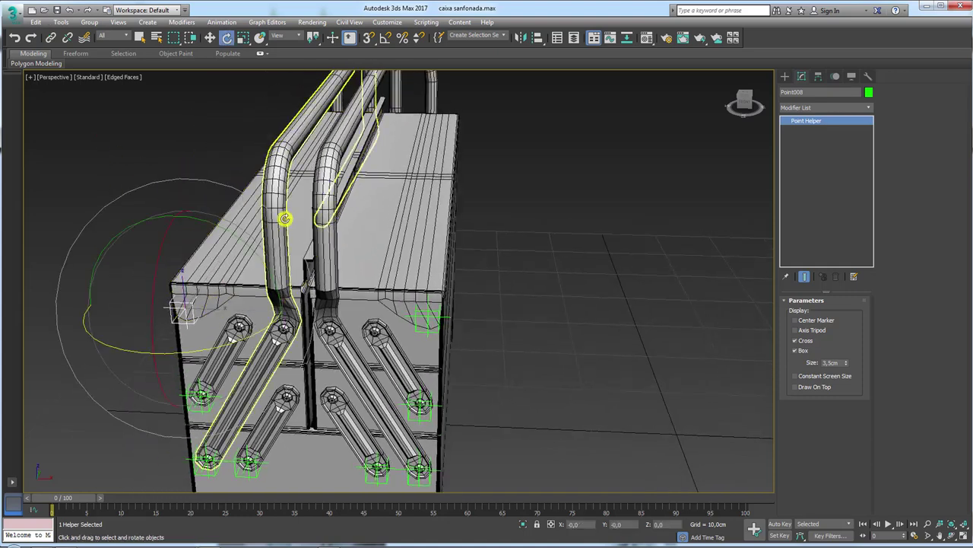
left_click_drag(246, 243, 152, 200)
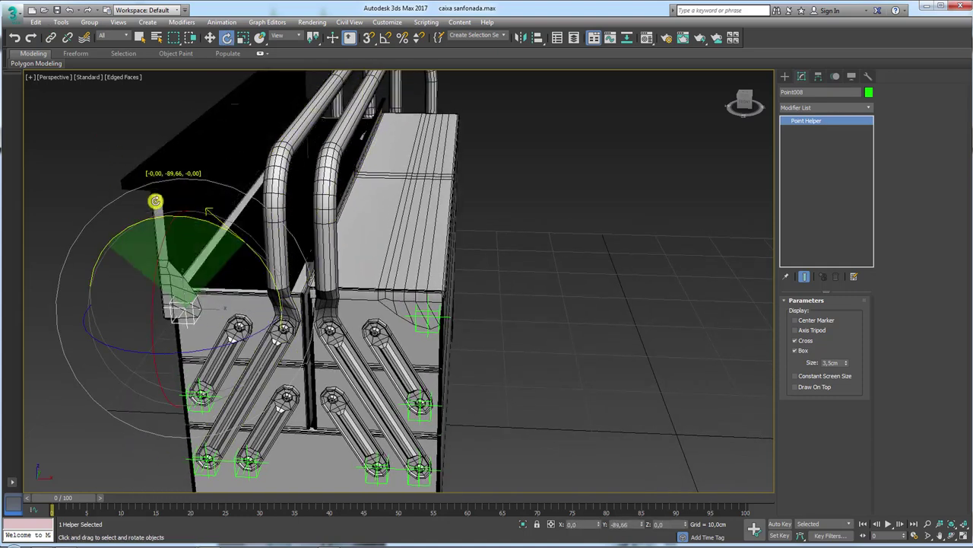
right_click(152, 200)
left_click(441, 317)
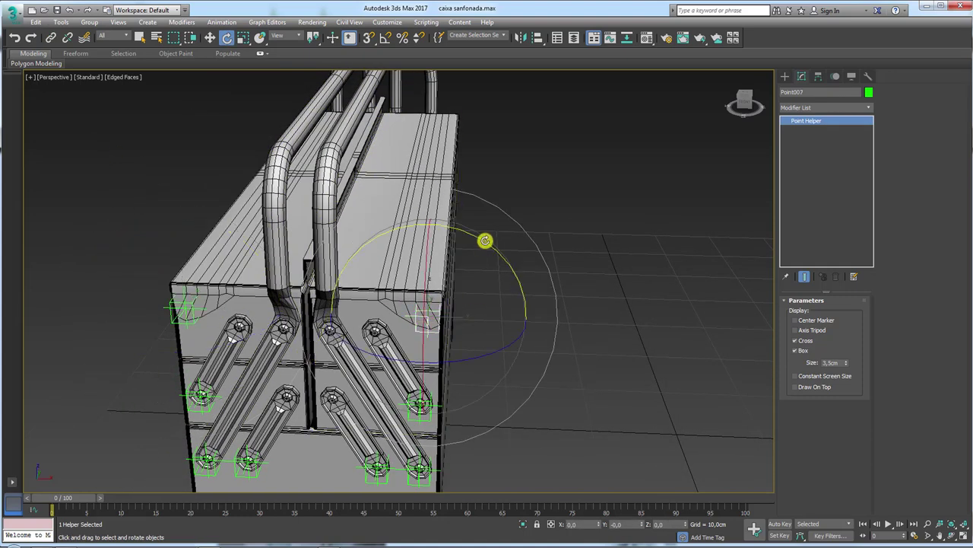
left_click_drag(485, 240, 537, 322)
right_click(548, 308)
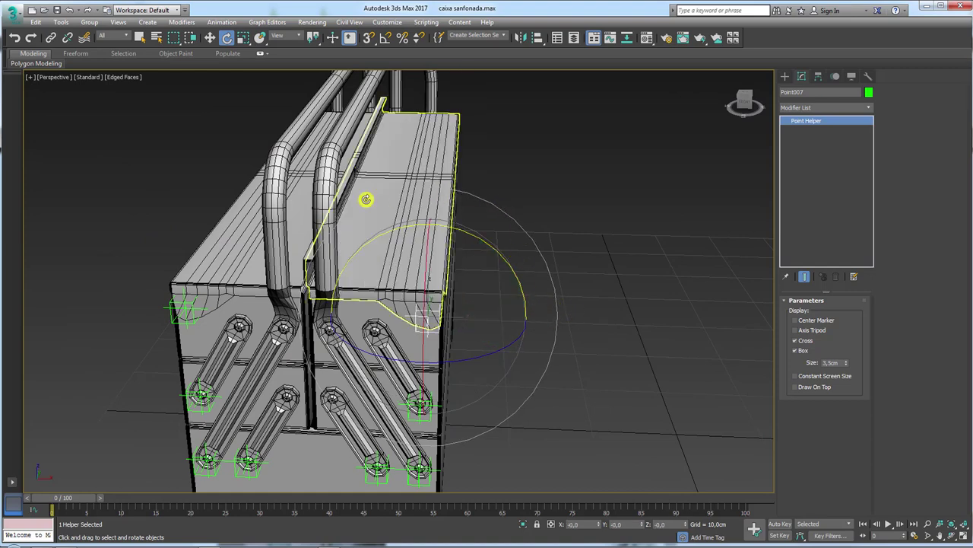
Select the left lid flap Box007 and recenter the view on the toolbox
left_click(233, 245)
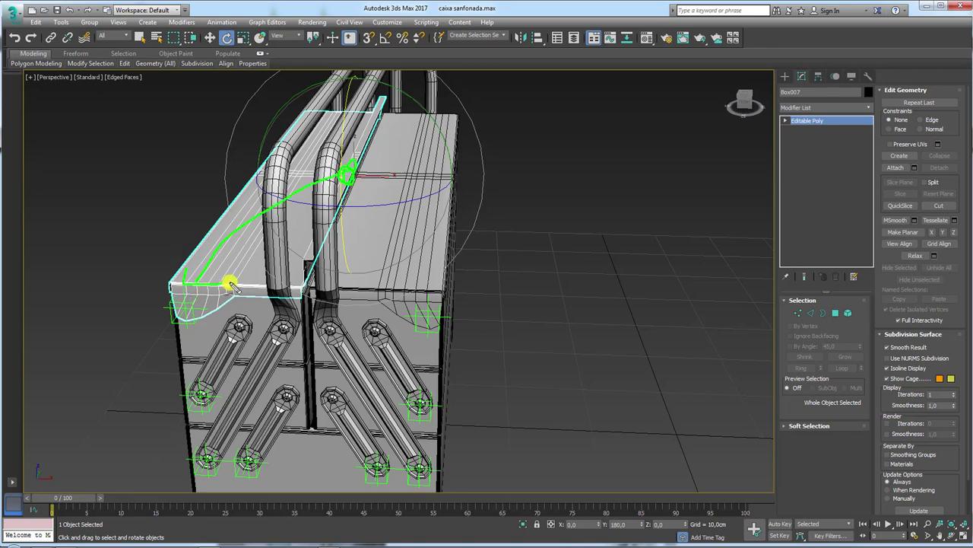
left_click_drag(262, 304, 251, 321)
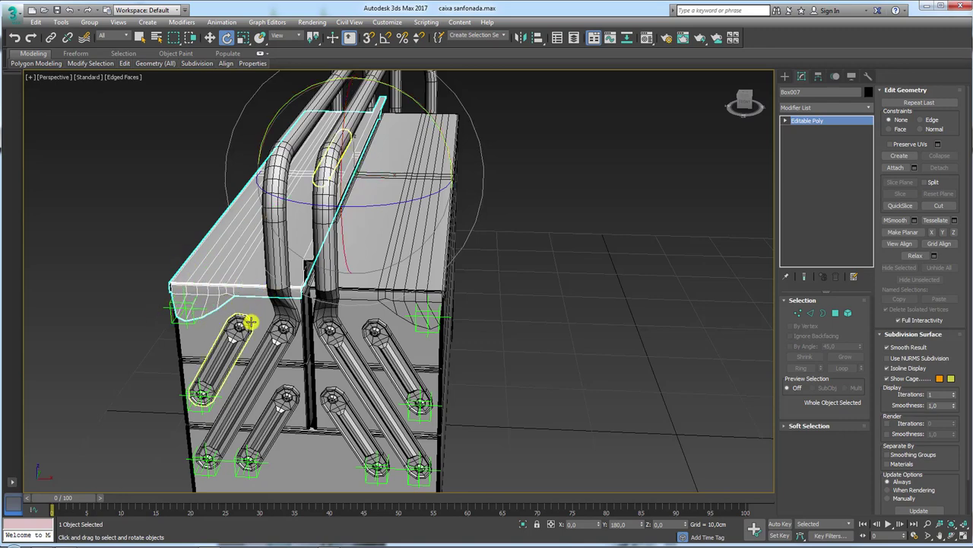
middle_click_drag(251, 321, 336, 315)
With Affect Pivot Only, align Box007's pivot point to Point008's pivot point
left_click(823, 75)
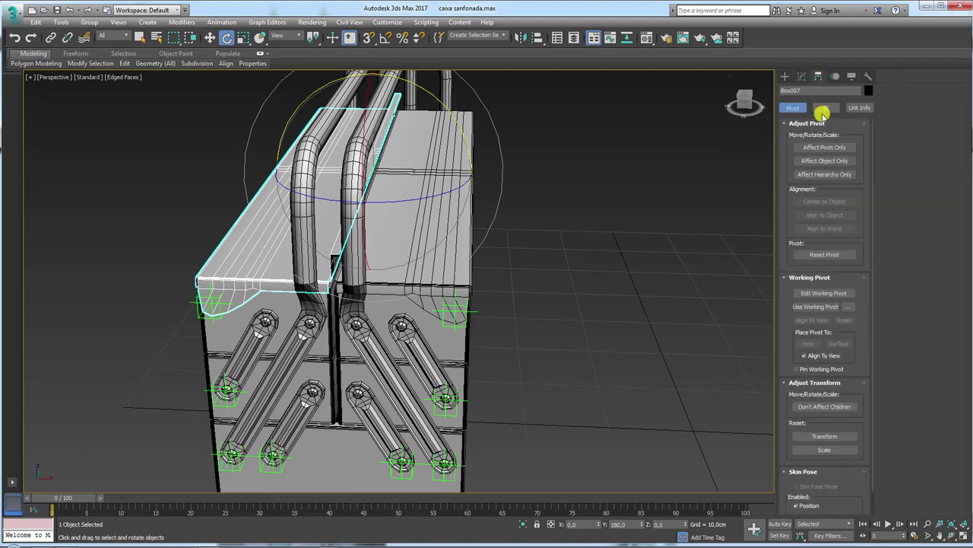
left_click(824, 147)
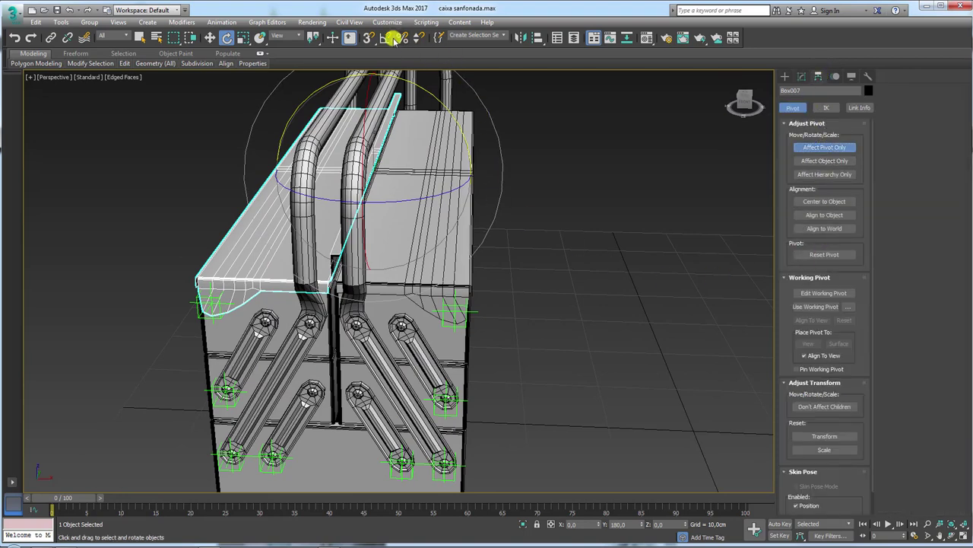
left_click(537, 38)
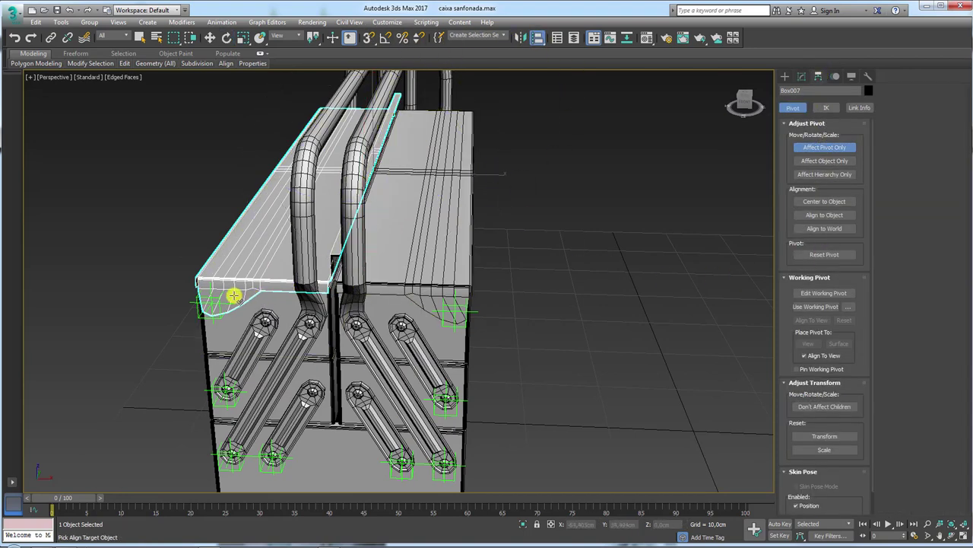
left_click(192, 302)
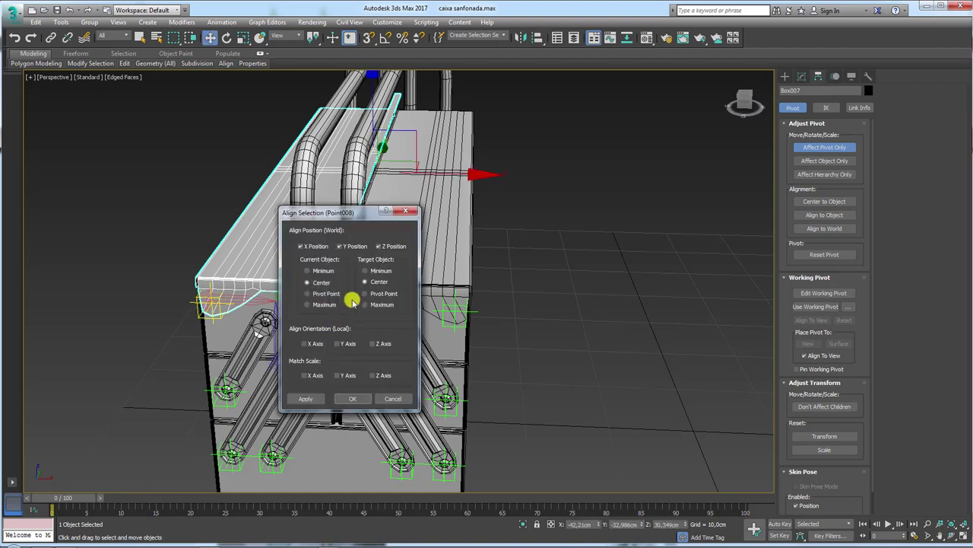
left_click(319, 295)
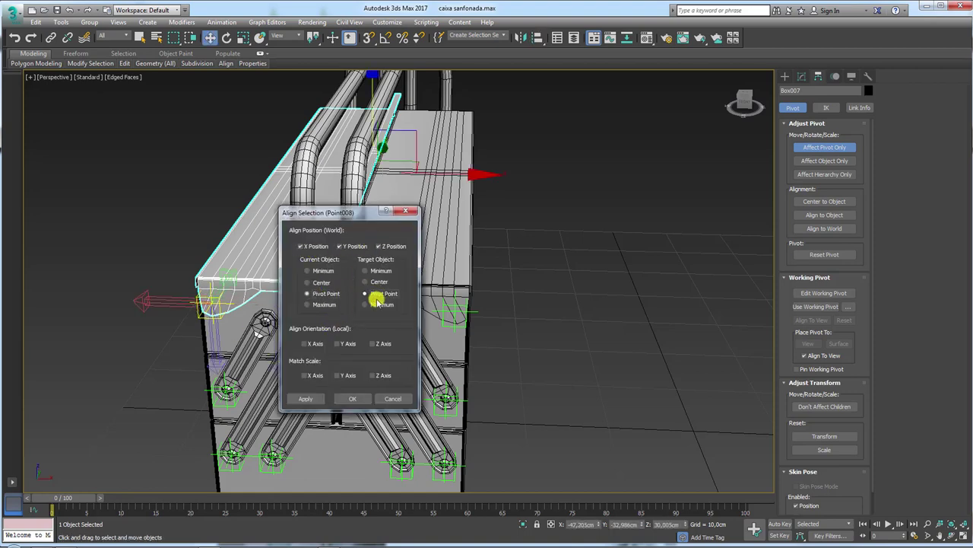
left_click(370, 293)
left_click(353, 399)
left_click(823, 147)
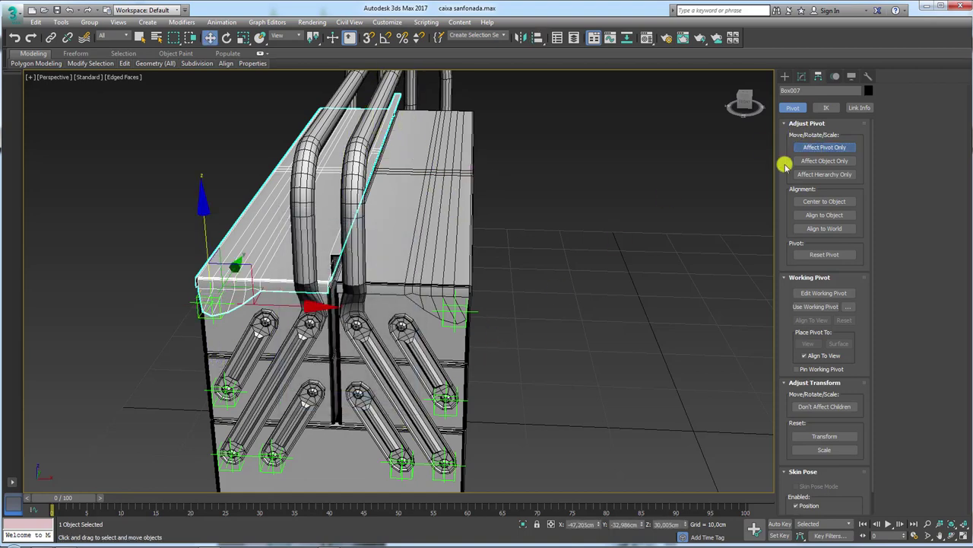
mouse_move(428, 241)
middle_mouse_down("alt")
mouse_move(540, 238)
mouse_move(492, 223)
mouse_move(456, 239)
mouse_move(477, 220)
mouse_move(492, 211)
mouse_move(457, 300)
middle_mouse_up("alt")
Test-rotate the short front arm Cylinder015, then the long right handle tube Cylinder014
left_click(458, 250)
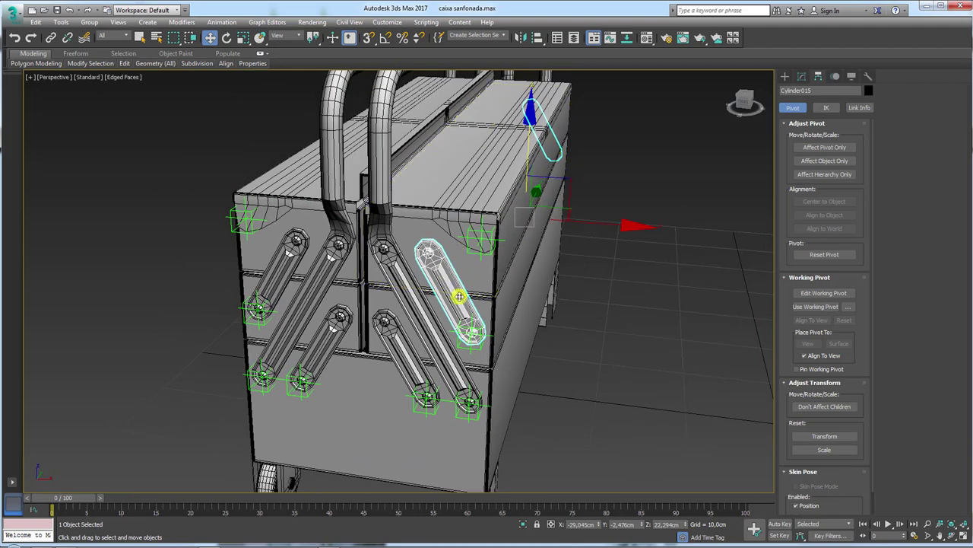
key("e")
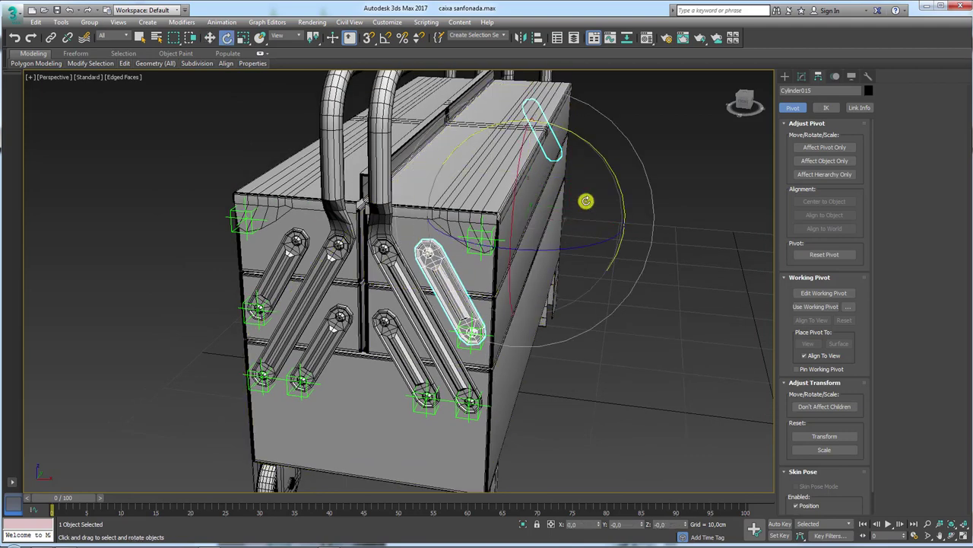
left_click_drag(591, 145, 631, 206)
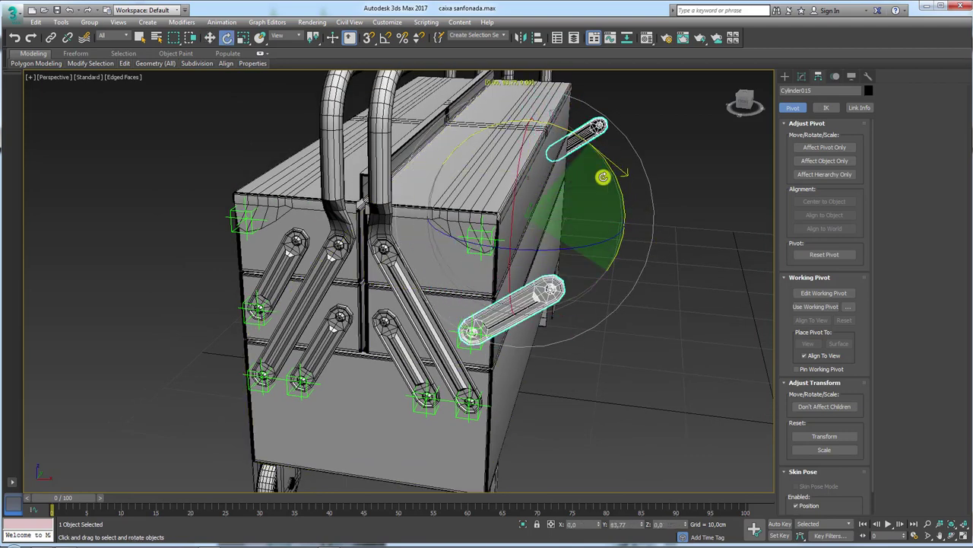
left_click(572, 389)
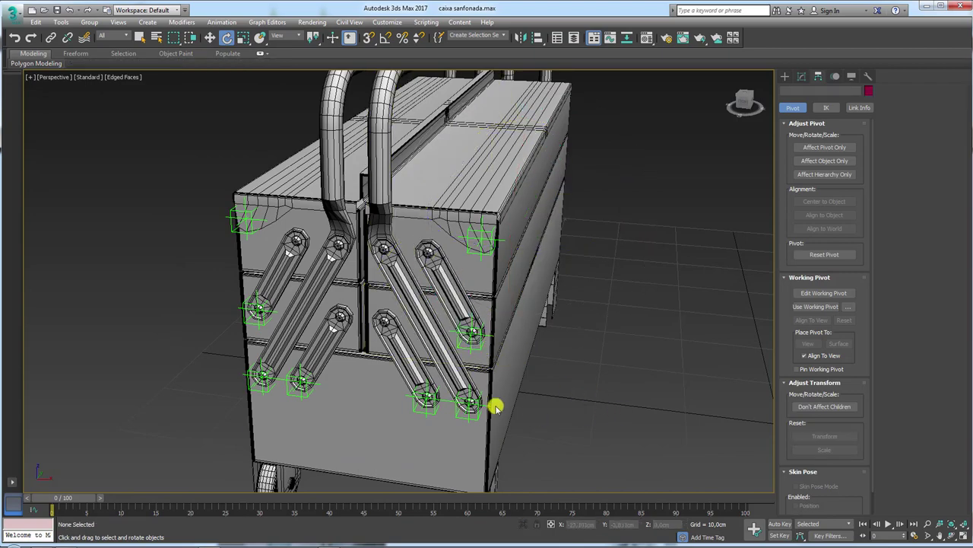
left_click(443, 363)
left_click_drag(584, 132, 639, 312)
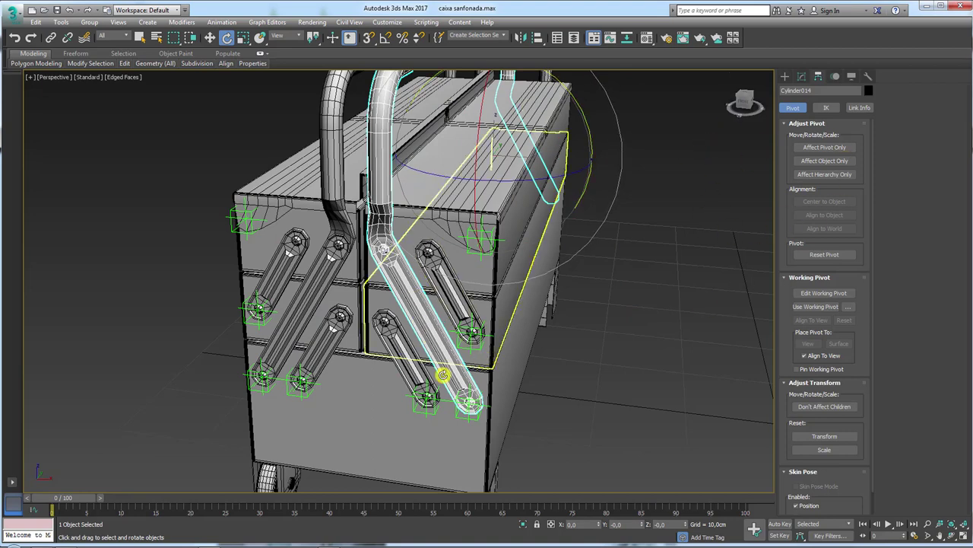
Align Cylinder014's pivot to its lower-end joint cylinder, then test a roughly 62° swing
left_click(823, 147)
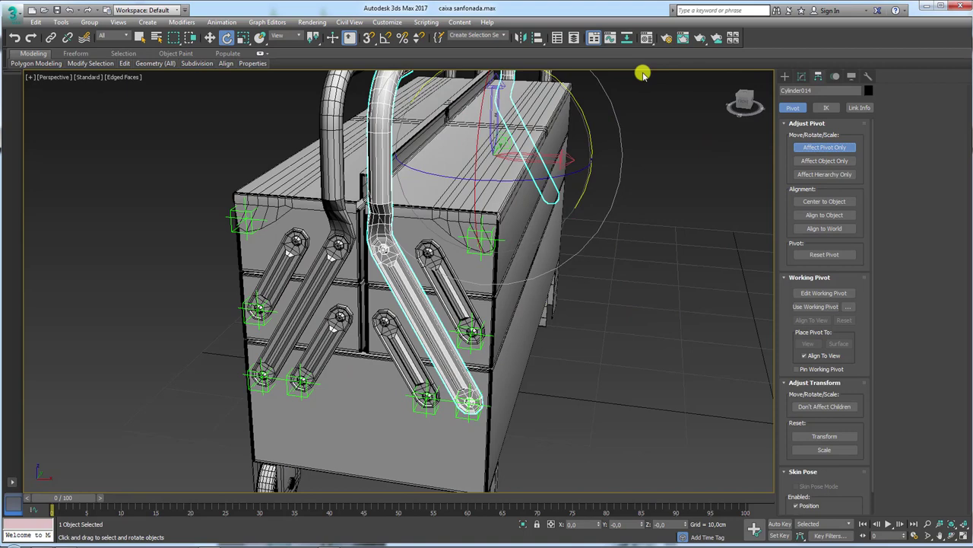
left_click(537, 38)
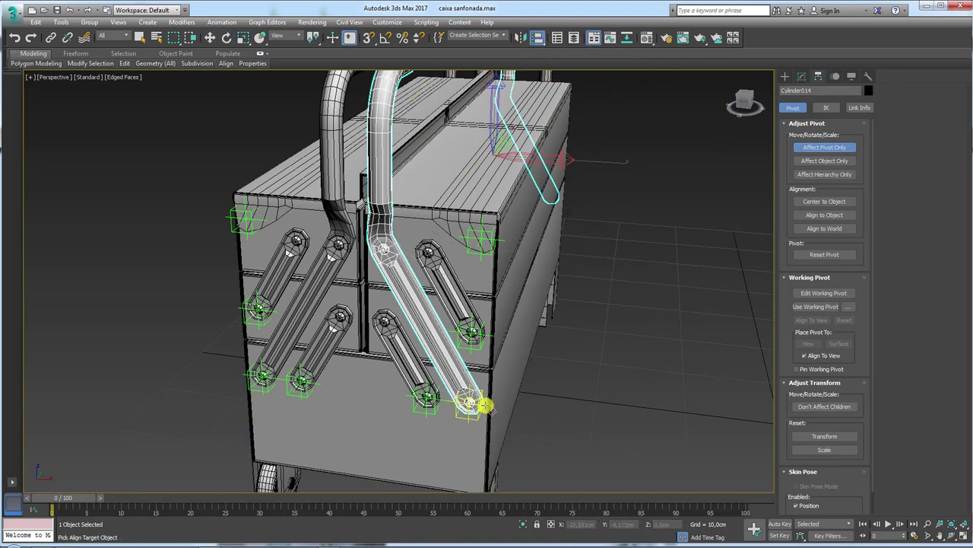
left_click(485, 406)
left_click(355, 395)
left_click(837, 148)
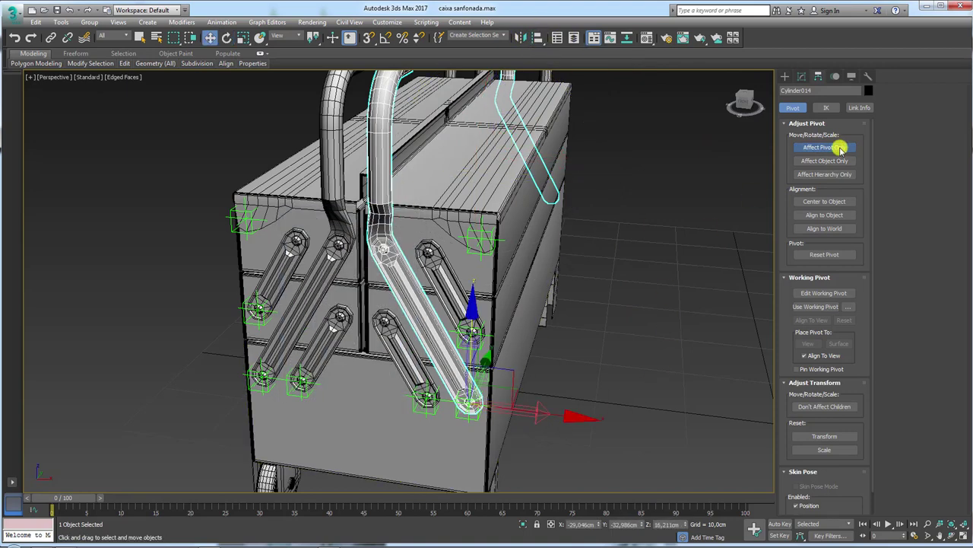
scroll(558, 206, "down", 5)
scroll(558, 228, "up", 5)
key("e")
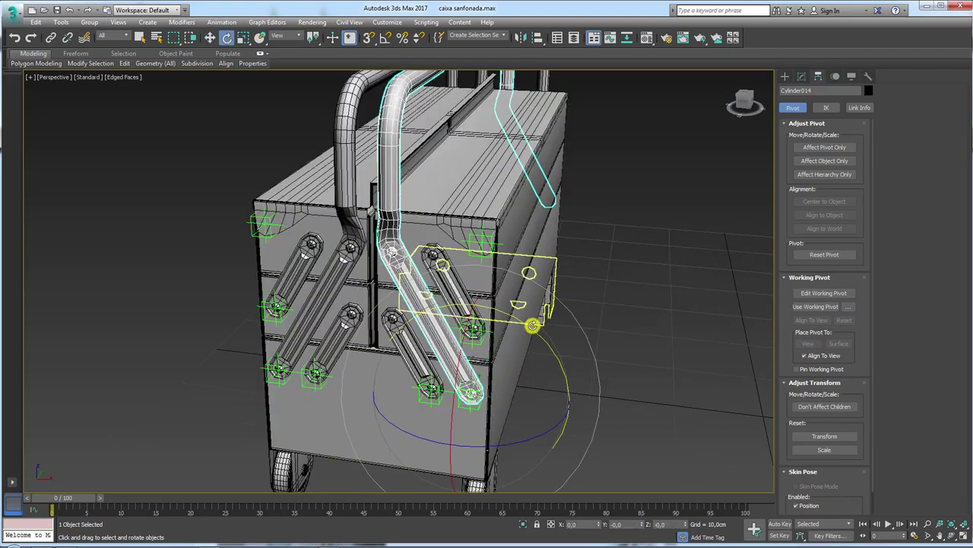
mouse_move(533, 325)
left_mouse_down()
mouse_move(593, 396)
mouse_move(686, 365)
left_mouse_up()
left_click(344, 253)
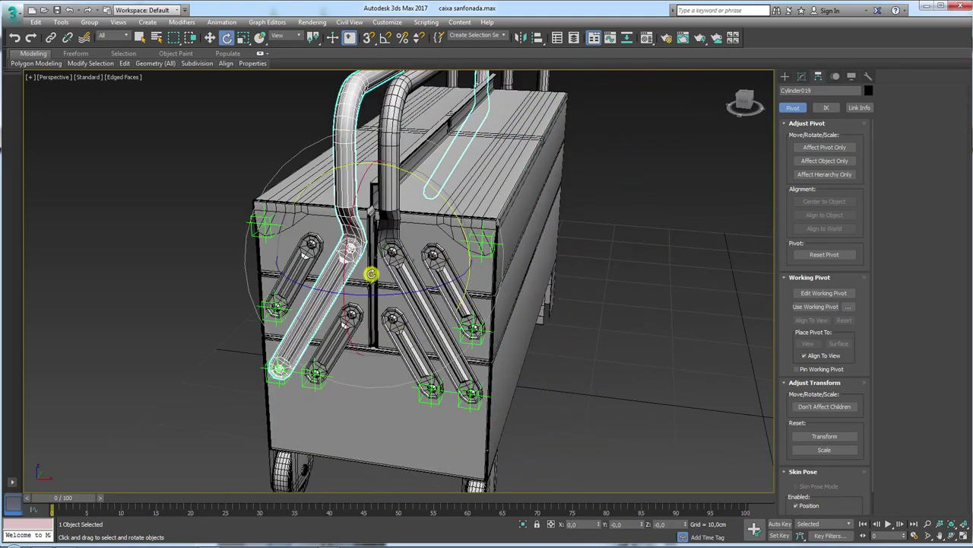
left_click_drag(446, 203, 352, 217)
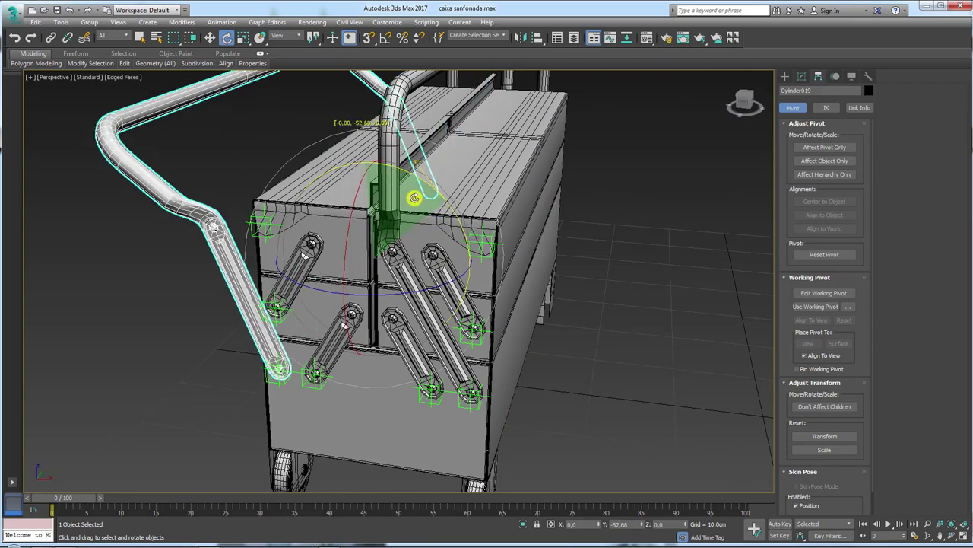
right_click(352, 218)
scroll(201, 310, "down", 5)
middle_click_drag(248, 282, 477, 325, "alt")
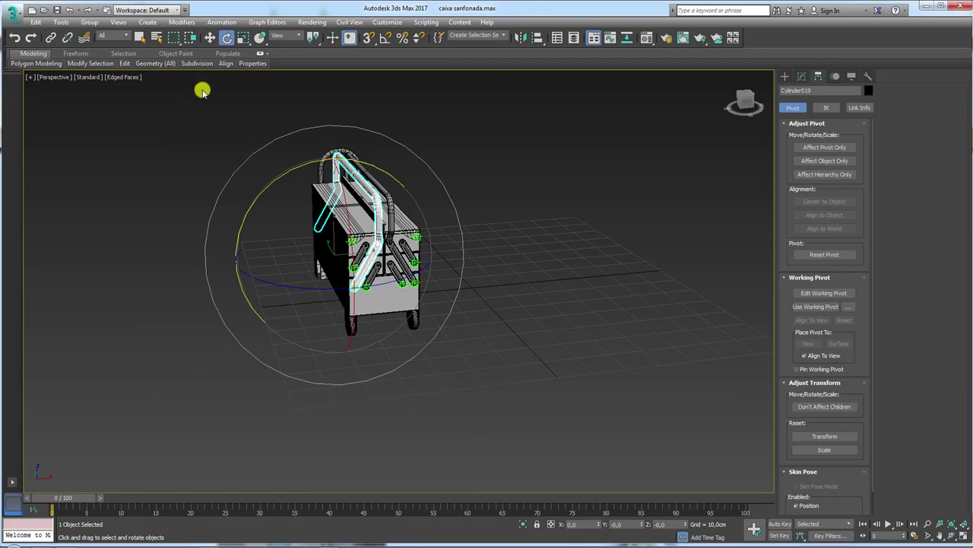
scroll(438, 274, "up", 5)
scroll(426, 281, "up", 4)
mouse_move(413, 289)
middle_mouse_down("alt")
mouse_move(560, 330)
mouse_move(530, 327)
mouse_move(615, 378)
mouse_move(638, 338)
middle_mouse_up("alt")
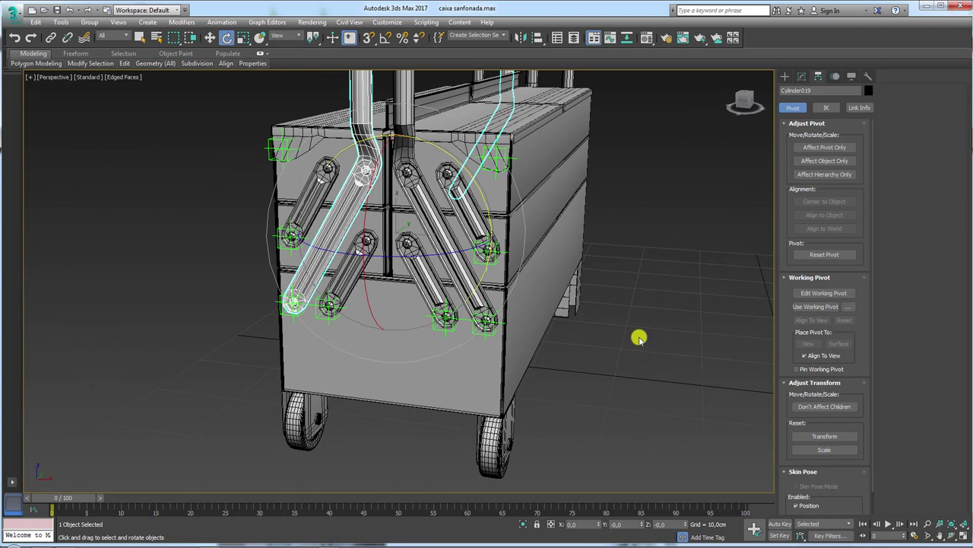
Check the names of the right and left handle pieces, Cylinder014 and Cylinder019
mouse_move(560, 177)
middle_mouse_down("alt")
mouse_move(560, 218)
mouse_move(457, 183)
middle_mouse_up("alt")
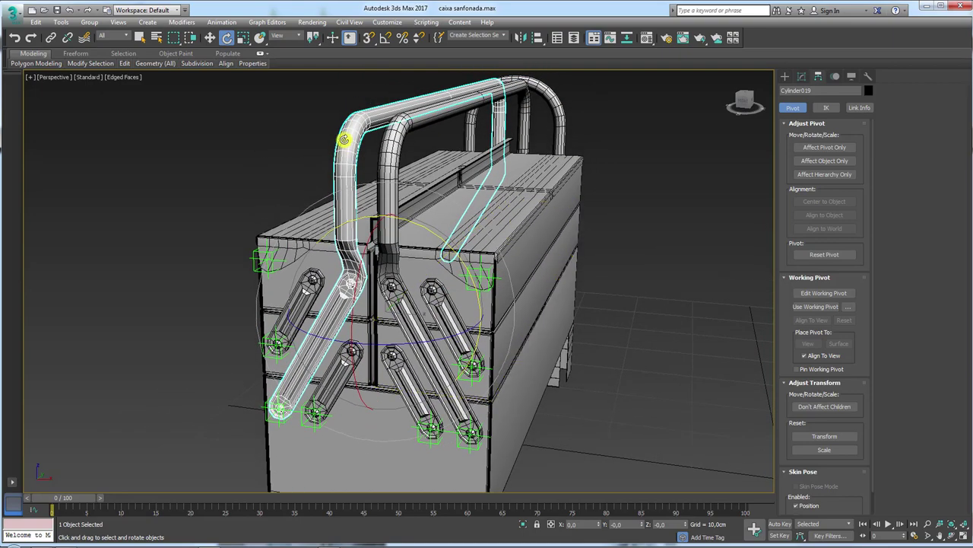
left_click(392, 129)
left_click(393, 127)
left_click(401, 125)
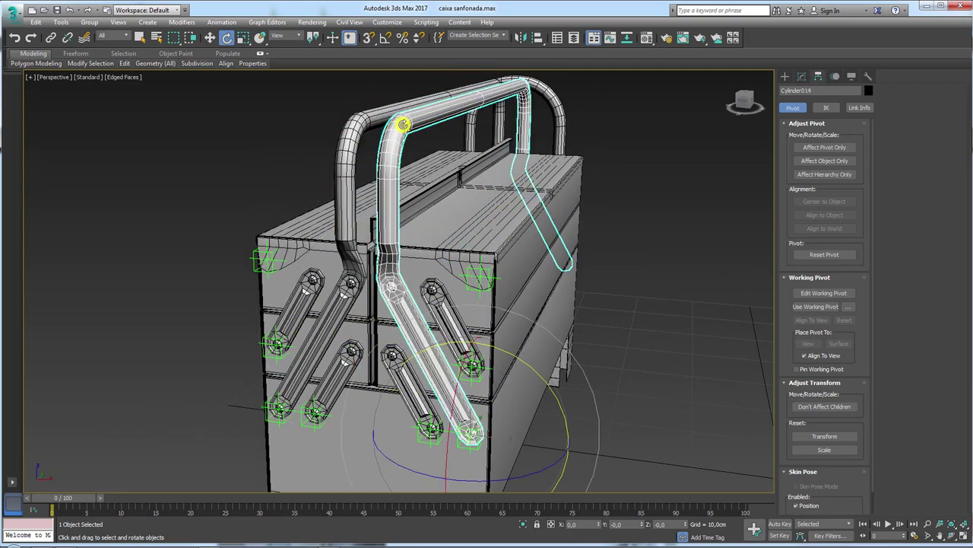
middle_click_drag(547, 162, 489, 169, "alt")
left_click(818, 89)
type("alça 01")
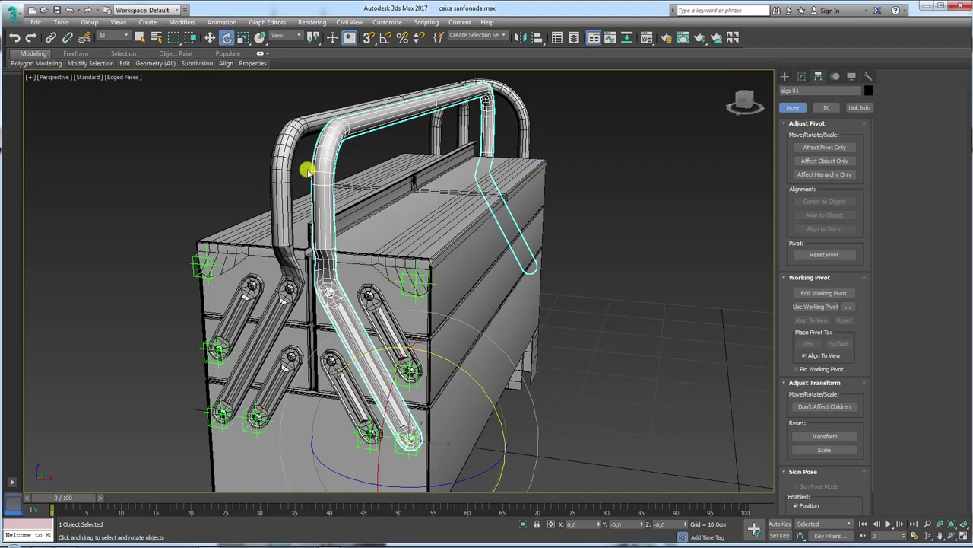
left_click(303, 168)
left_click(843, 92)
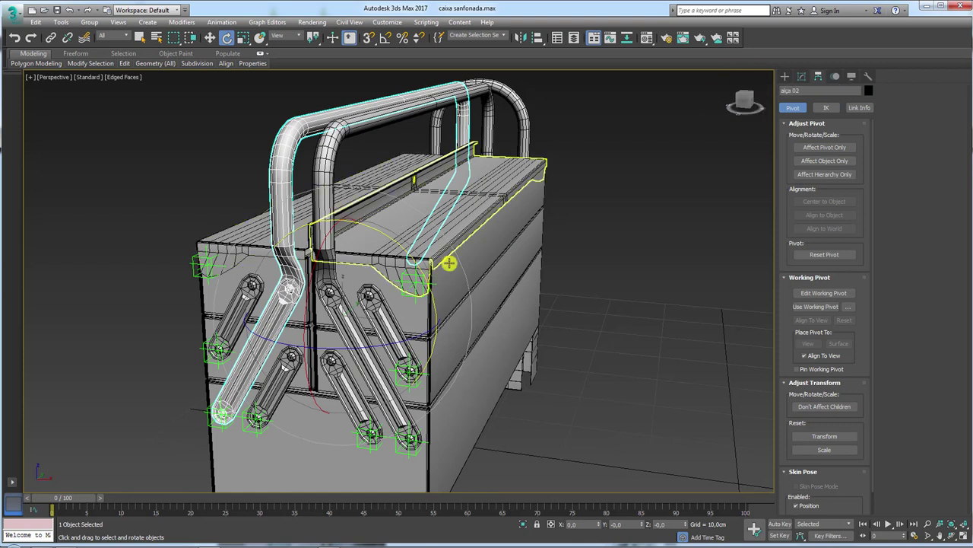
Check the name of the upper right link, Cylinder015
left_click(648, 394)
left_click(400, 335)
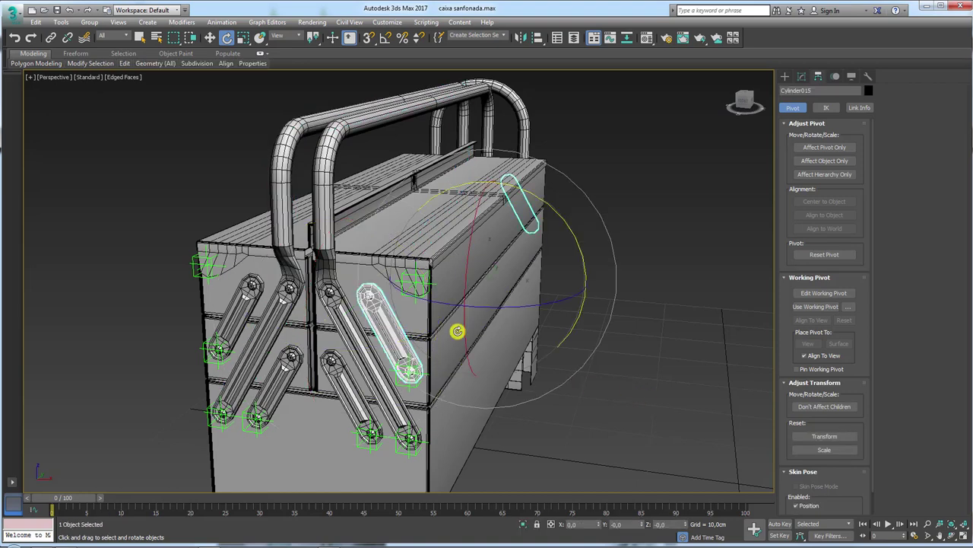
middle_click_drag(457, 330, 478, 322)
left_click(819, 93)
type("articulador 01")
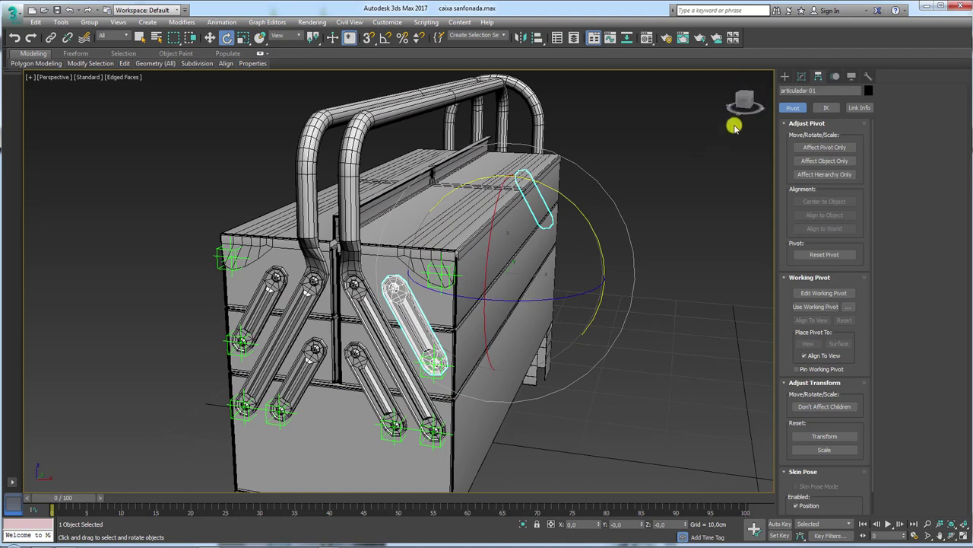
Paste the articulador name over the lower front link Cylinder013's name
left_click(817, 91)
left_click(369, 400)
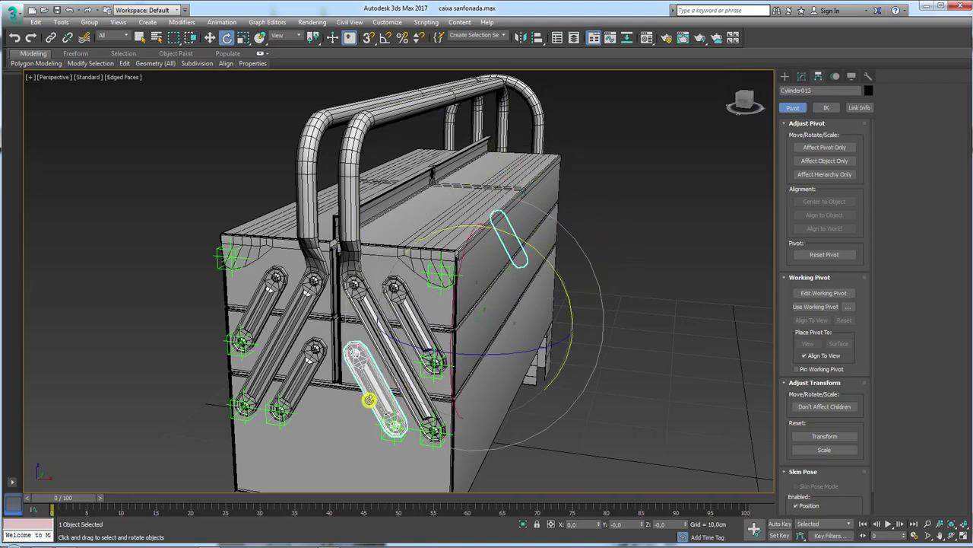
left_click(791, 91)
type("articulador 01")
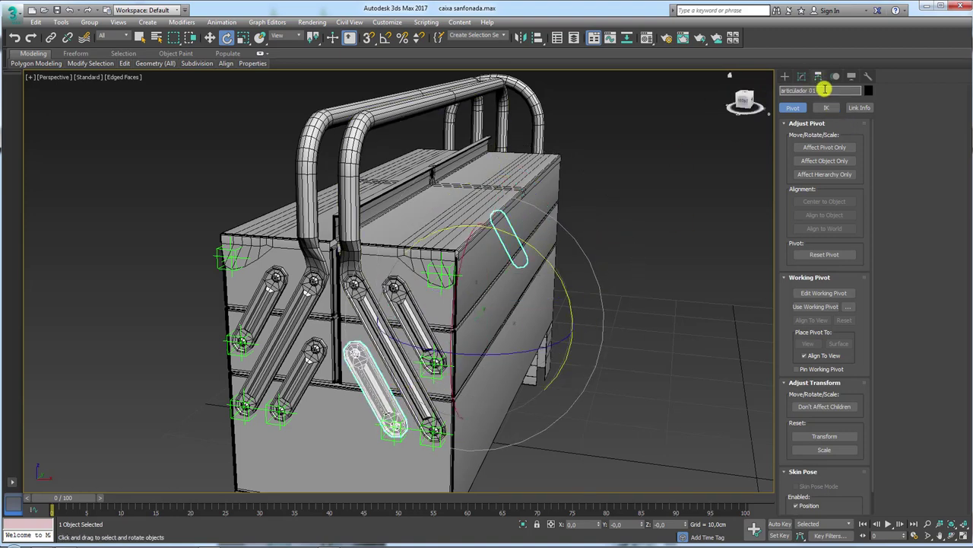
Name the lower front link 'articulador 02', then check the lower left link Cylinder016's name
type("2")
key("Return")
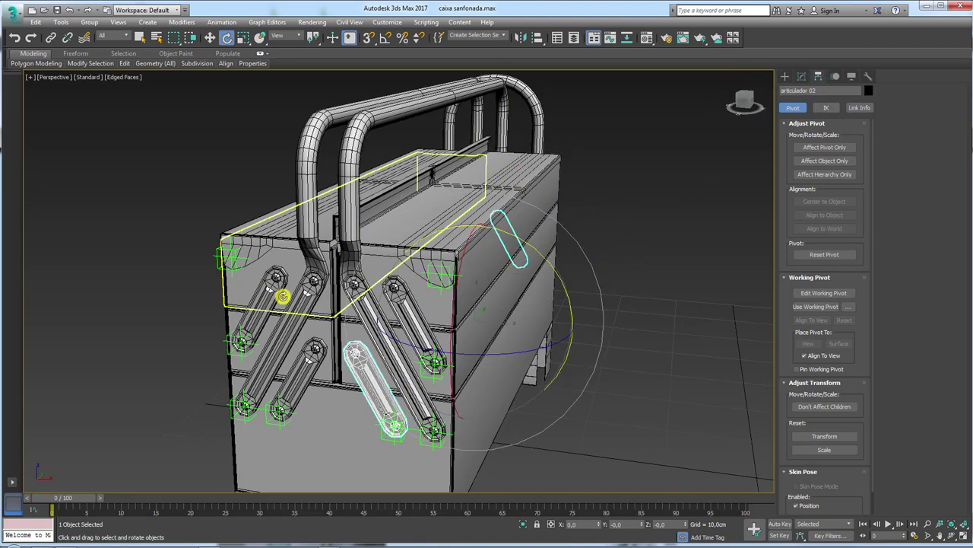
left_click(282, 297)
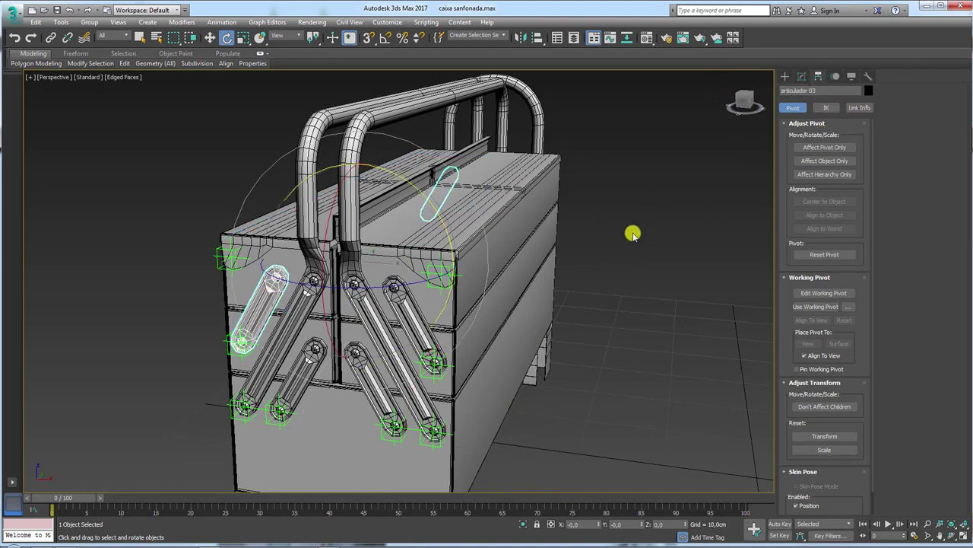
middle_click_drag(630, 230, 319, 363, "alt")
left_click(292, 350)
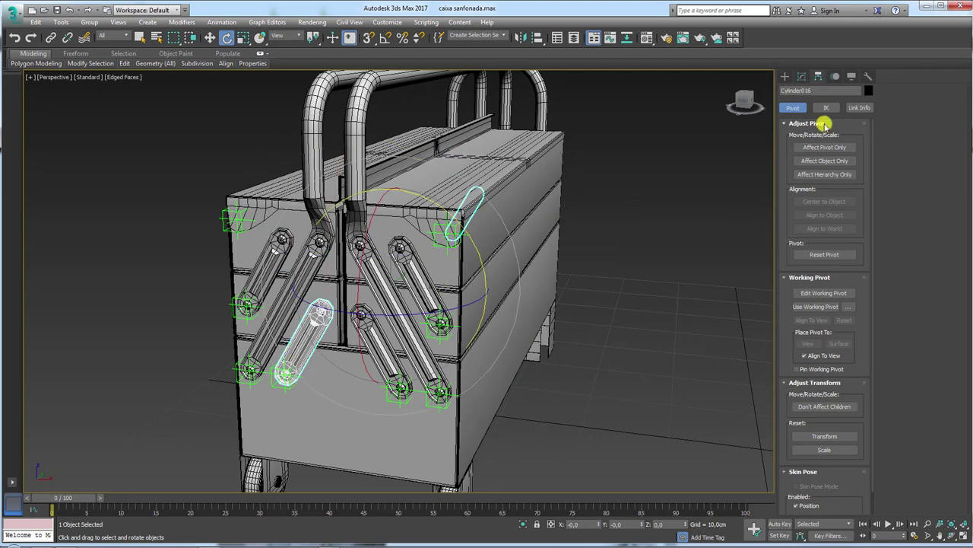
left_click(821, 92)
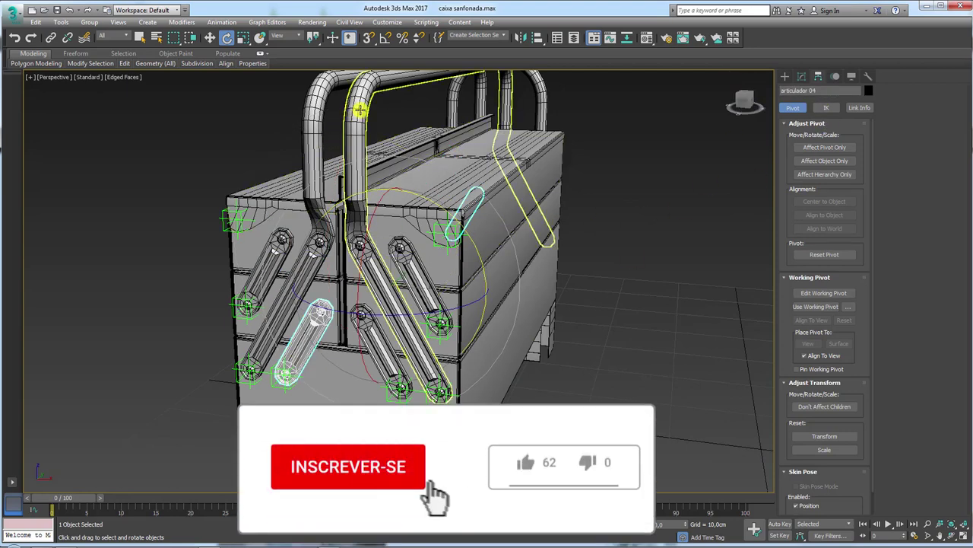
Orbit to face the toolbox front and select the handle alça 01
middle_click_drag(318, 116, 633, 196, "alt")
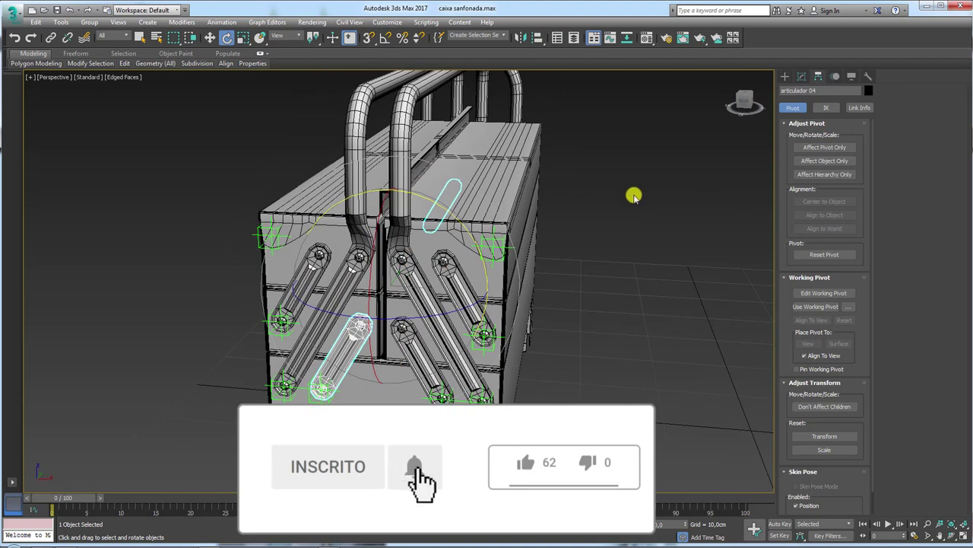
left_click(632, 196)
left_click(400, 182)
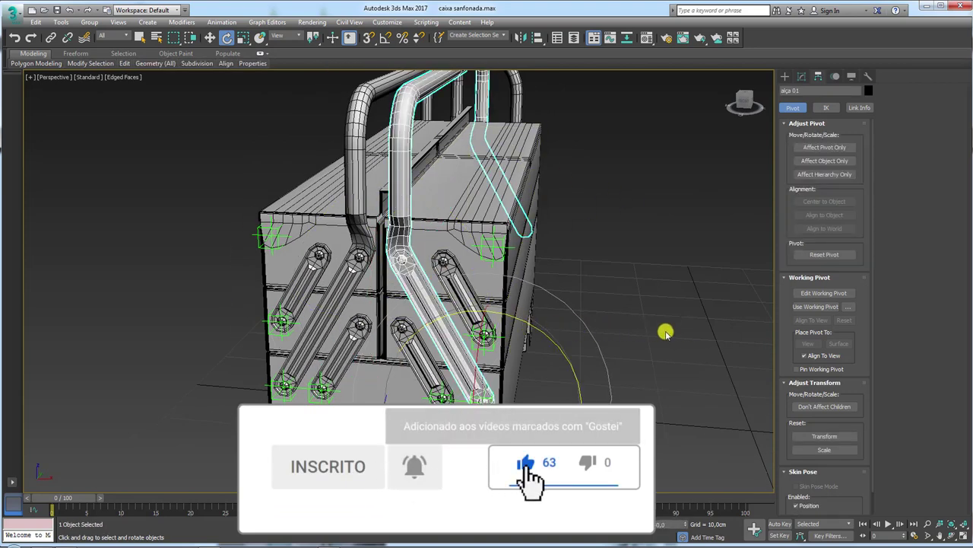
left_click(492, 331, "ctrl")
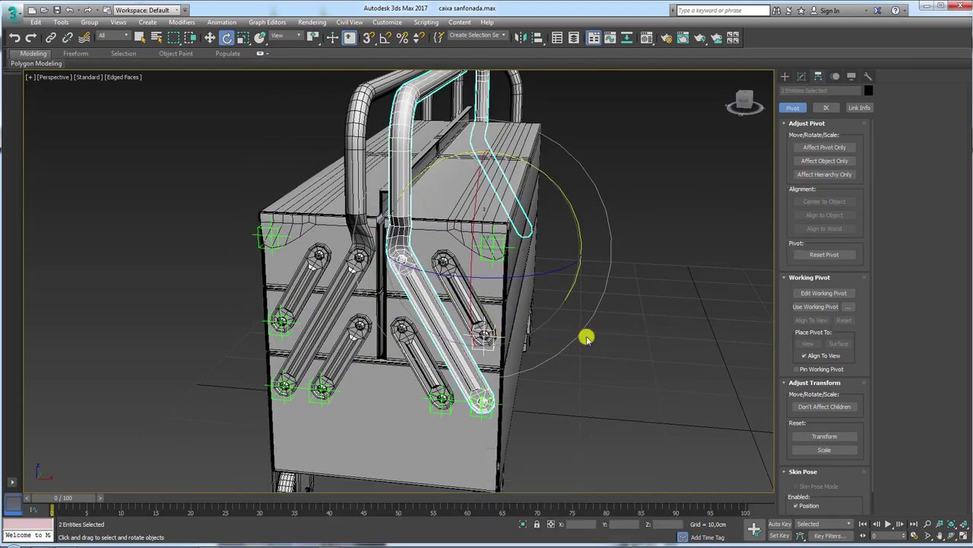
left_click(456, 286, "ctrl")
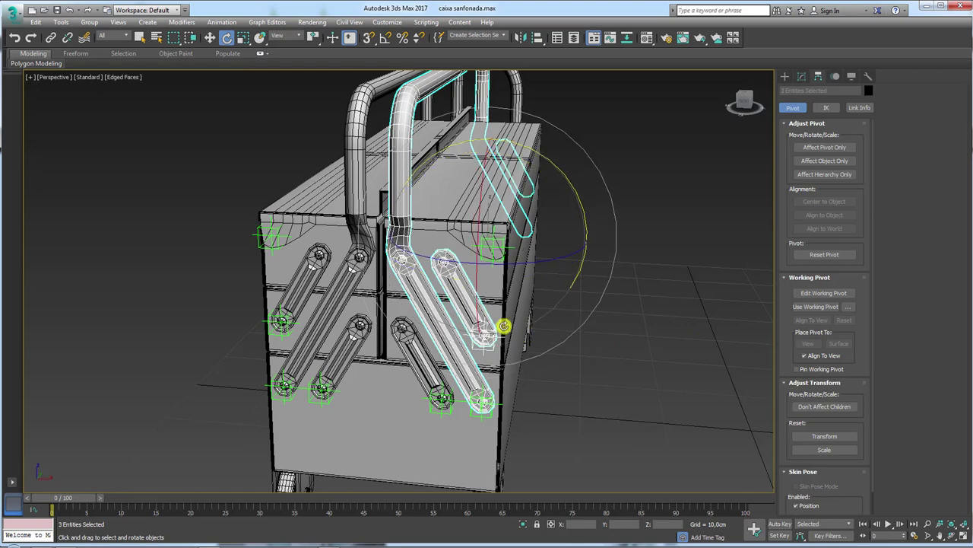
left_click(523, 524)
left_click(627, 356)
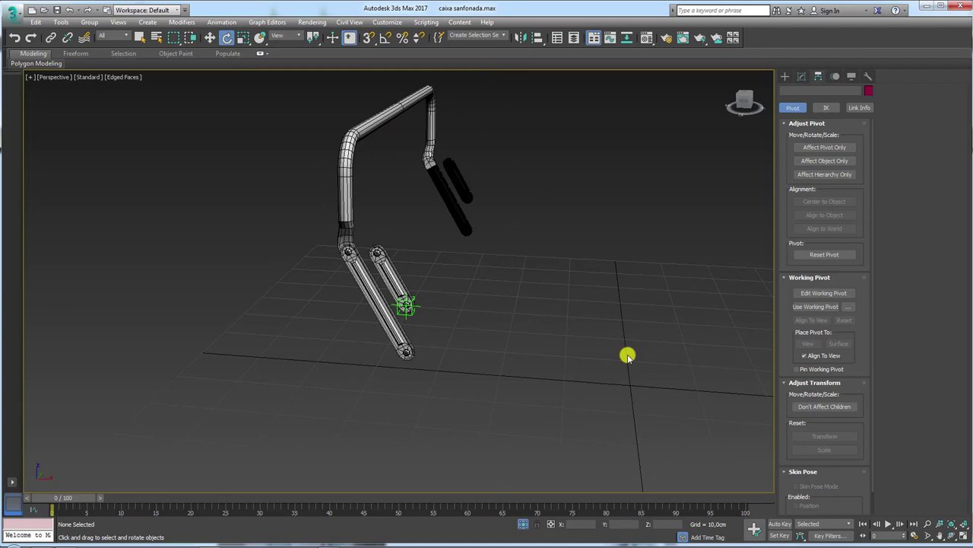
left_click(346, 221)
left_click_drag(443, 271, 413, 308)
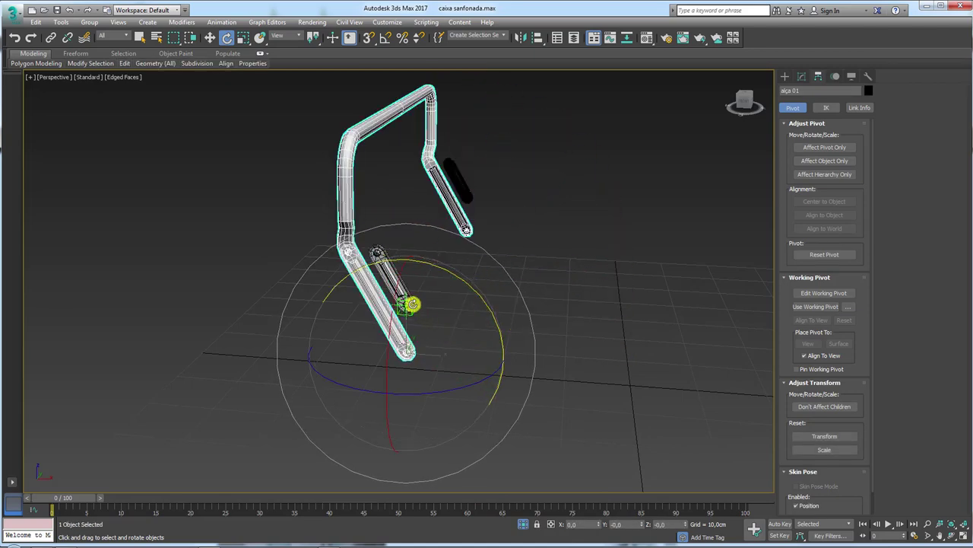
left_click(664, 287)
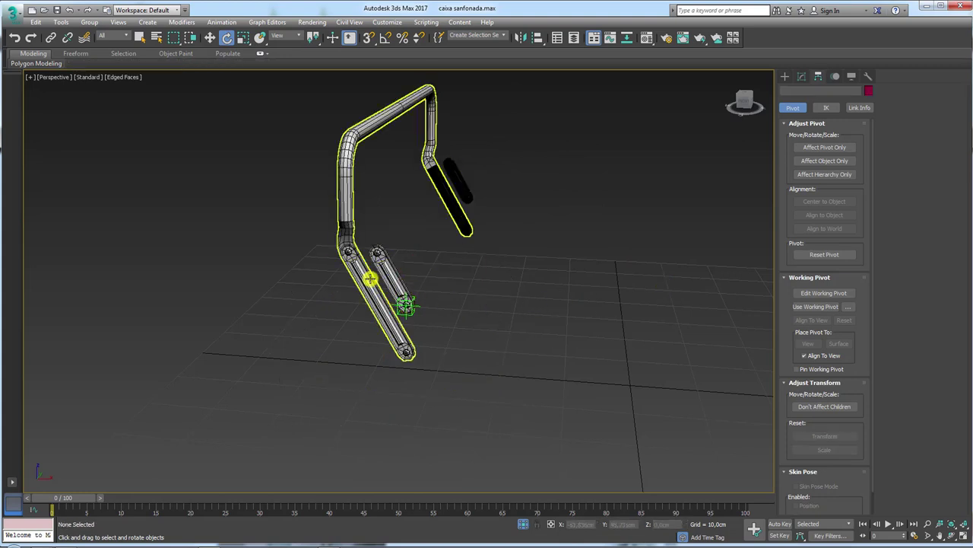
key("ctrl+5")
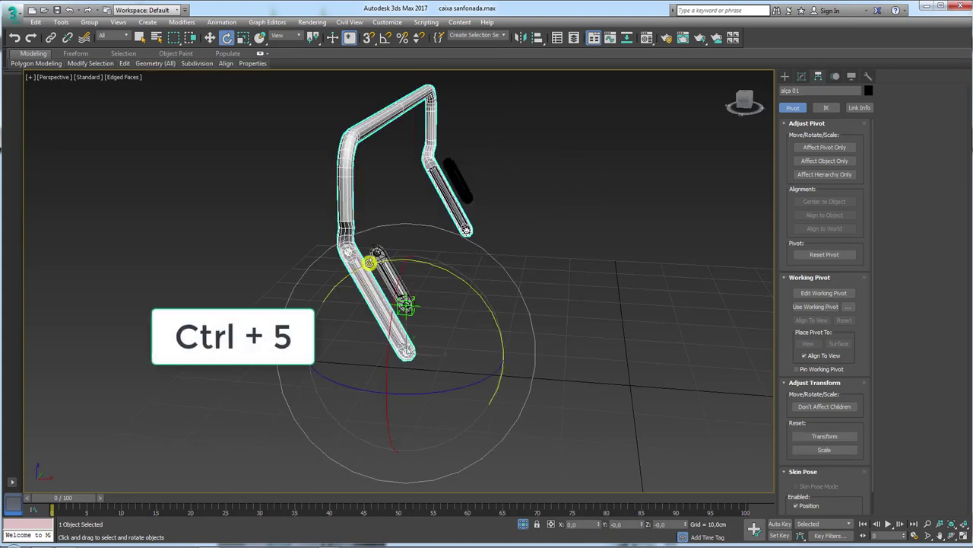
right_click(355, 352)
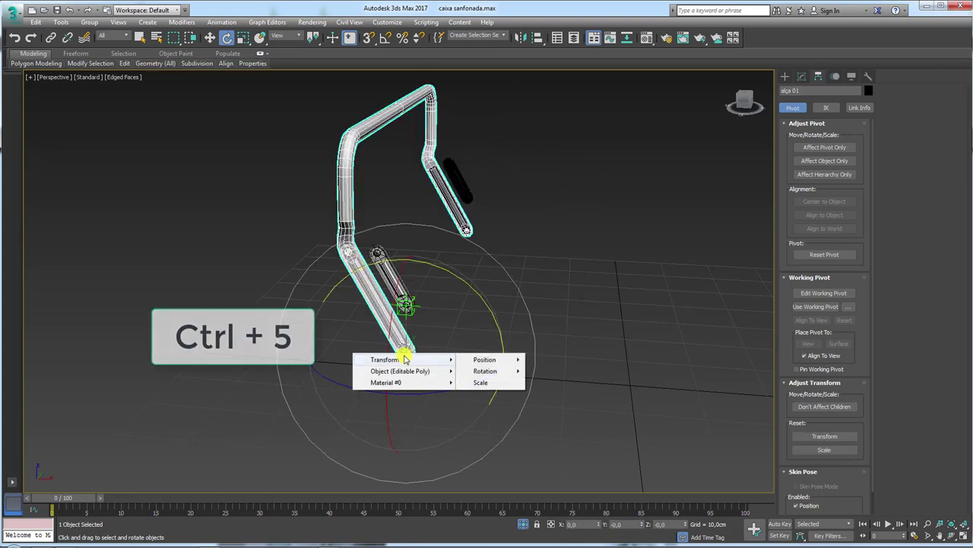
mouse_move(388, 359)
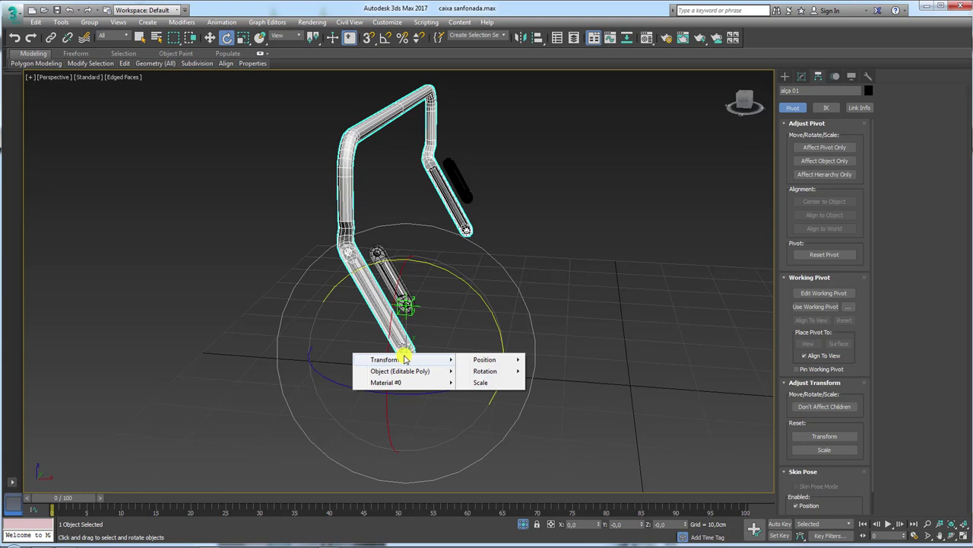
left_click(525, 305)
left_click(515, 303)
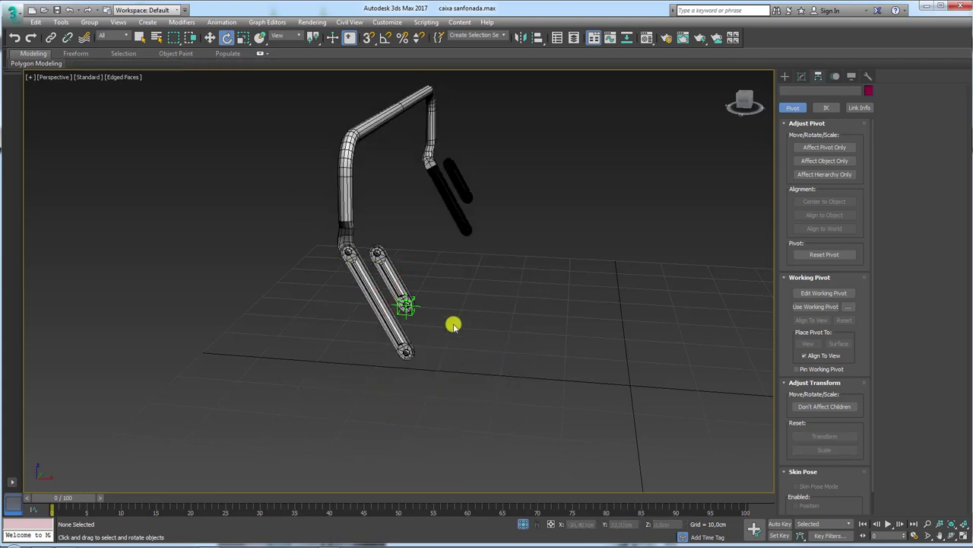
left_click(387, 330)
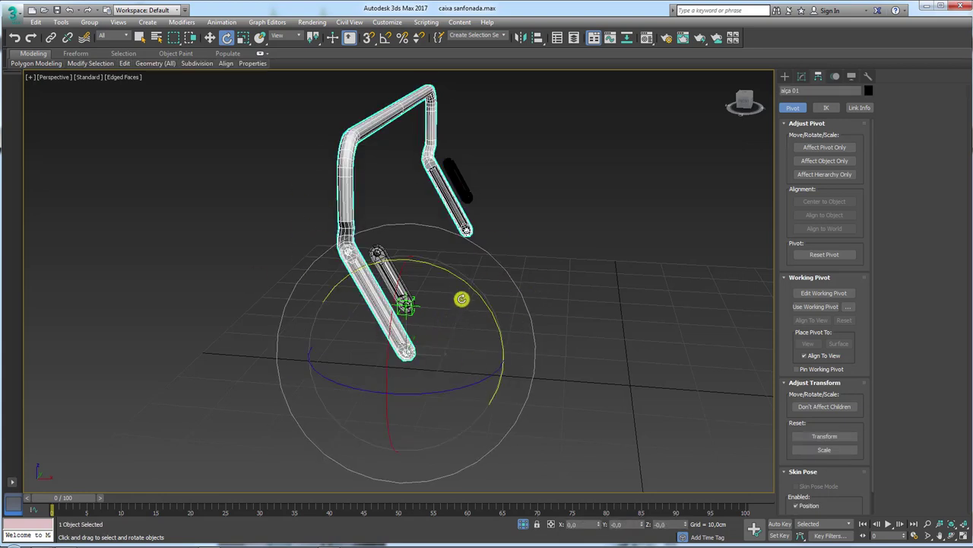
mouse_move(461, 282)
left_mouse_down()
mouse_move(485, 350)
mouse_move(606, 466)
left_mouse_up()
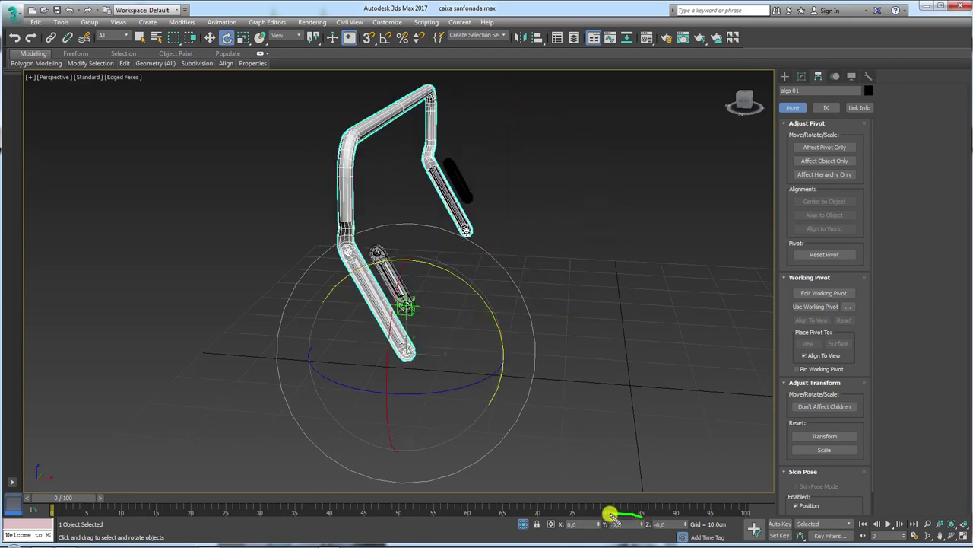
mouse_move(462, 285)
left_mouse_down()
mouse_move(527, 357)
mouse_move(674, 315)
left_mouse_up()
left_click(469, 284)
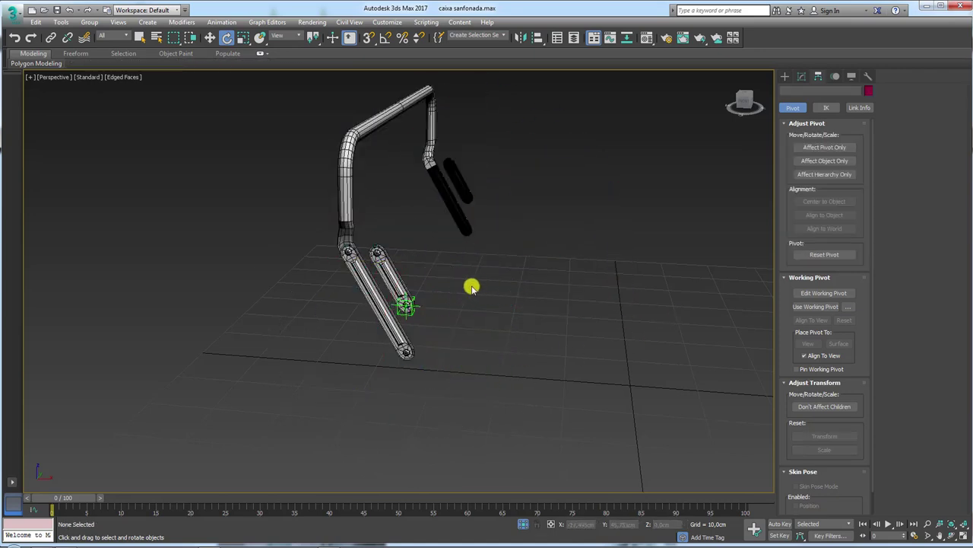
Rotate the point helper Point003 to check how the handle responds
left_click(417, 304)
scroll(418, 304, "up", 1)
scroll(403, 301, "up", 2)
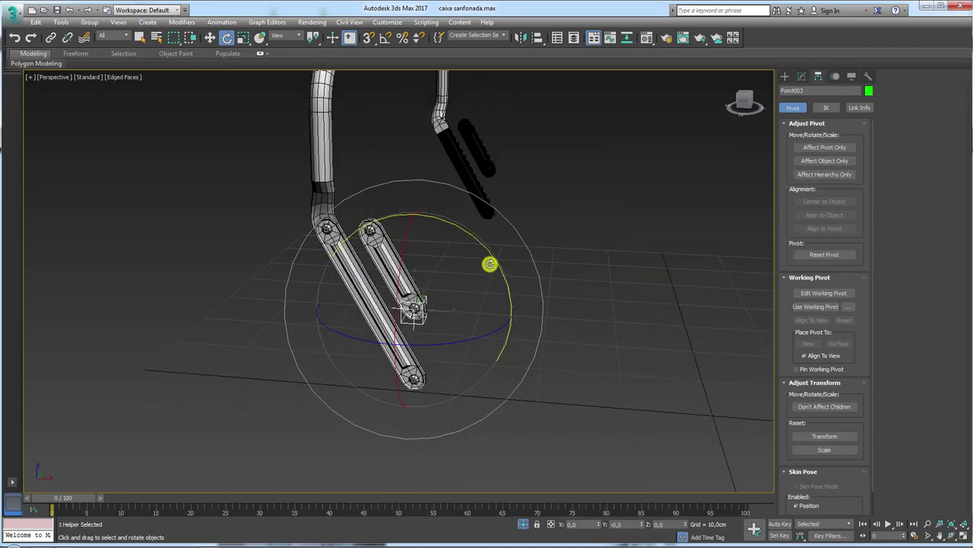
mouse_move(476, 243)
left_mouse_down()
mouse_move(482, 305)
mouse_move(474, 291)
mouse_move(487, 312)
mouse_move(593, 348)
left_mouse_up()
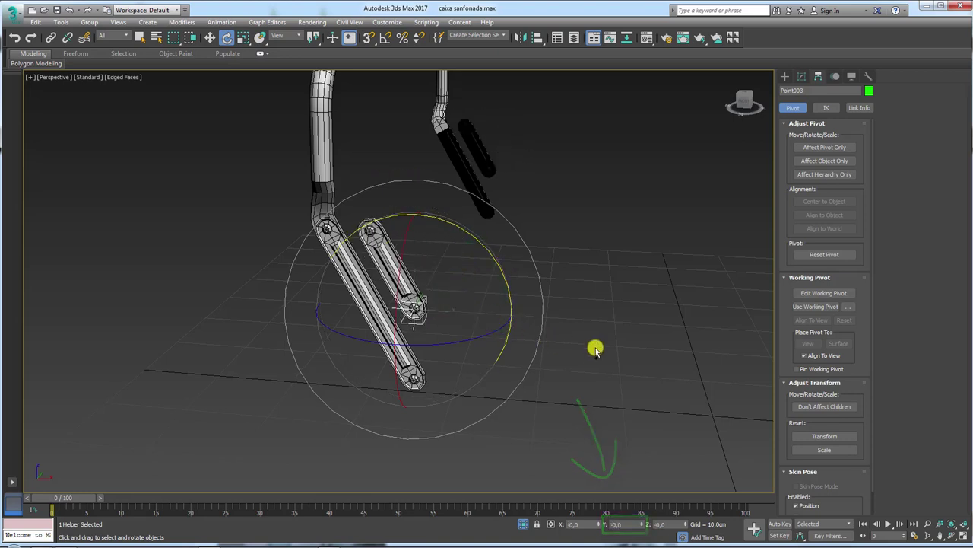
left_click(386, 199)
Start a Ctrl+5 wire from alça 01's Y Rotation to Point003
left_click(331, 222)
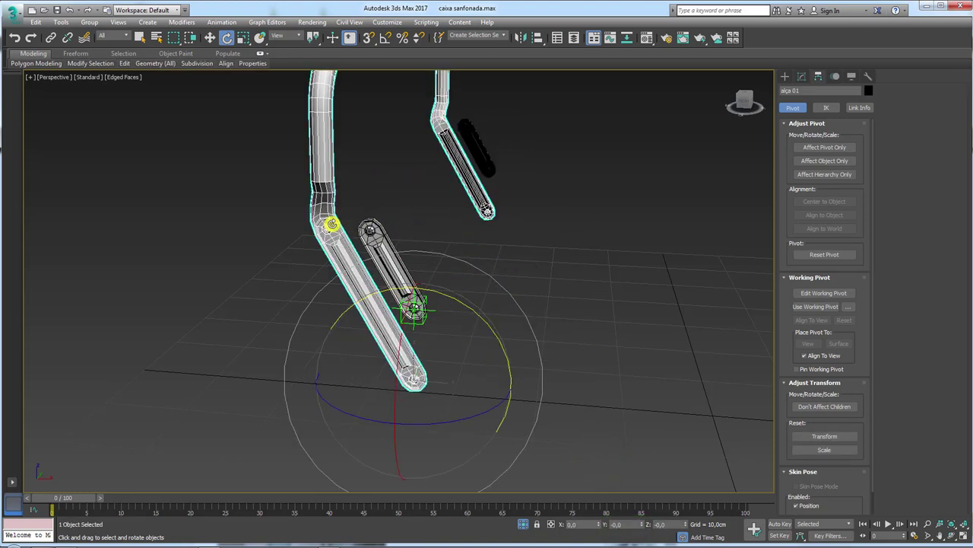
key("ctrl+5")
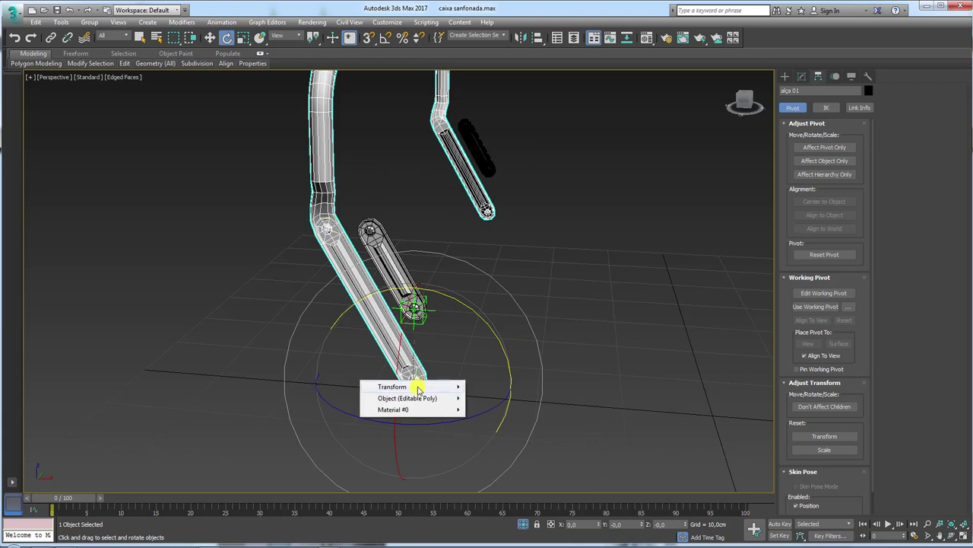
mouse_move(411, 387)
mouse_move(492, 397)
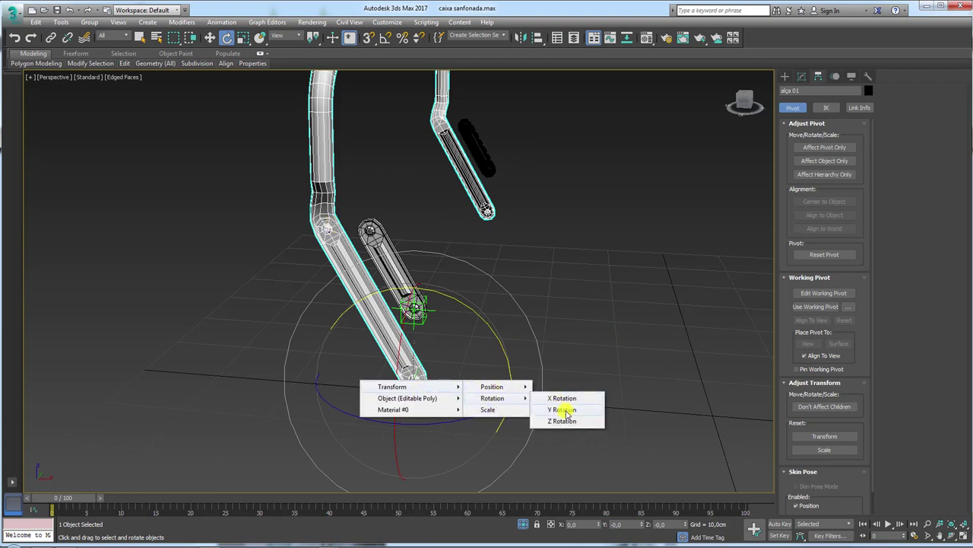
left_click(563, 410)
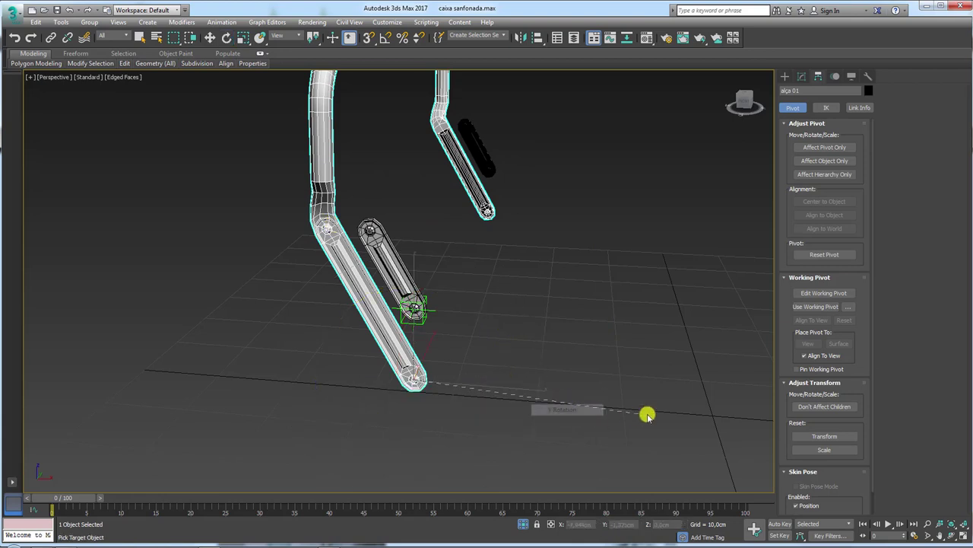
left_click(447, 309)
mouse_move(422, 320)
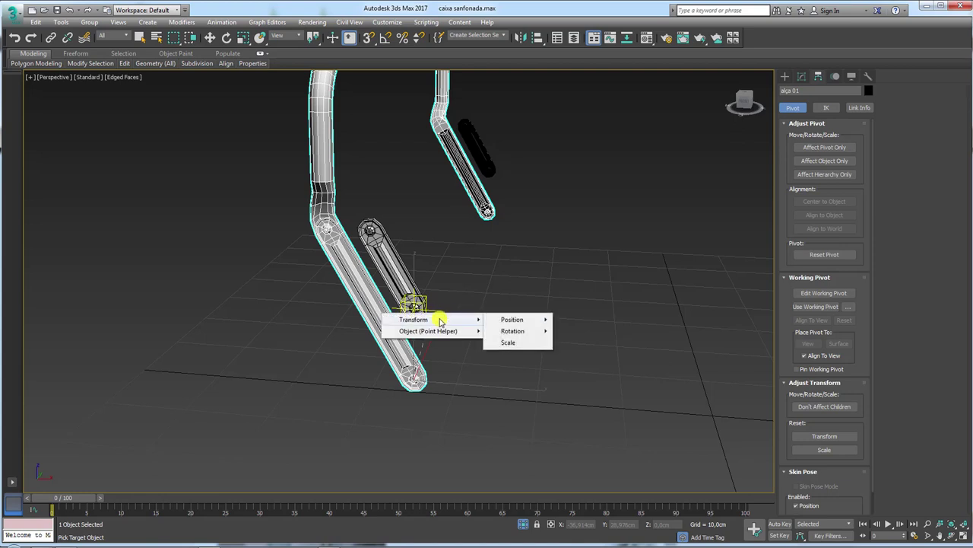
Connect Point003's Y Rotation to alça 01's Y Rotation two-way, then select Point003 to test
mouse_move(512, 331)
left_click(583, 342)
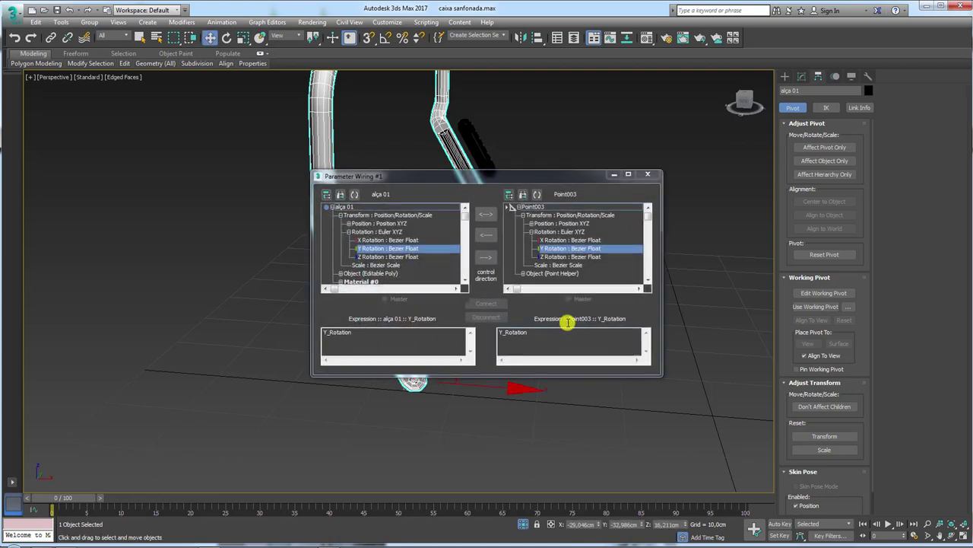
left_click(486, 213)
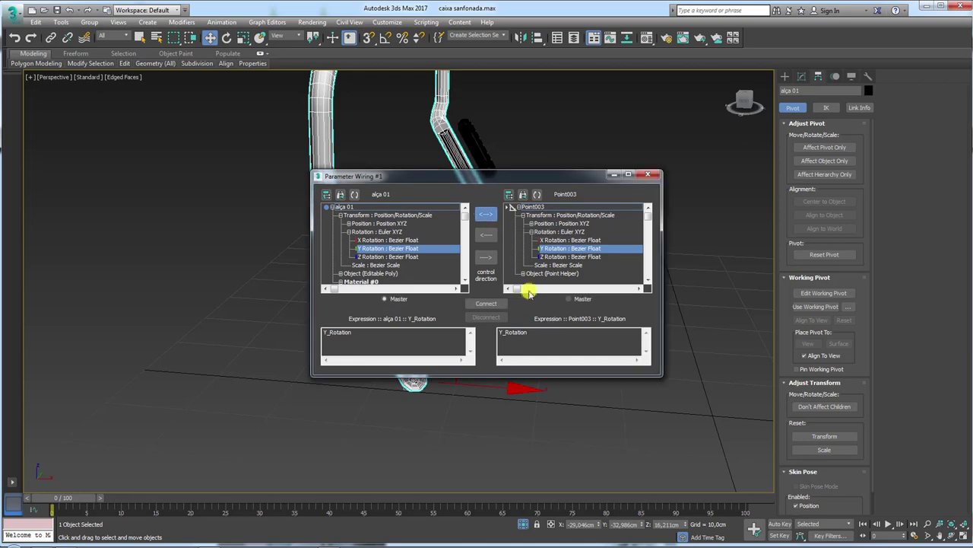
left_click(486, 304)
mouse_move(528, 180)
left_mouse_down()
mouse_move(802, 293)
mouse_move(793, 284)
left_mouse_up()
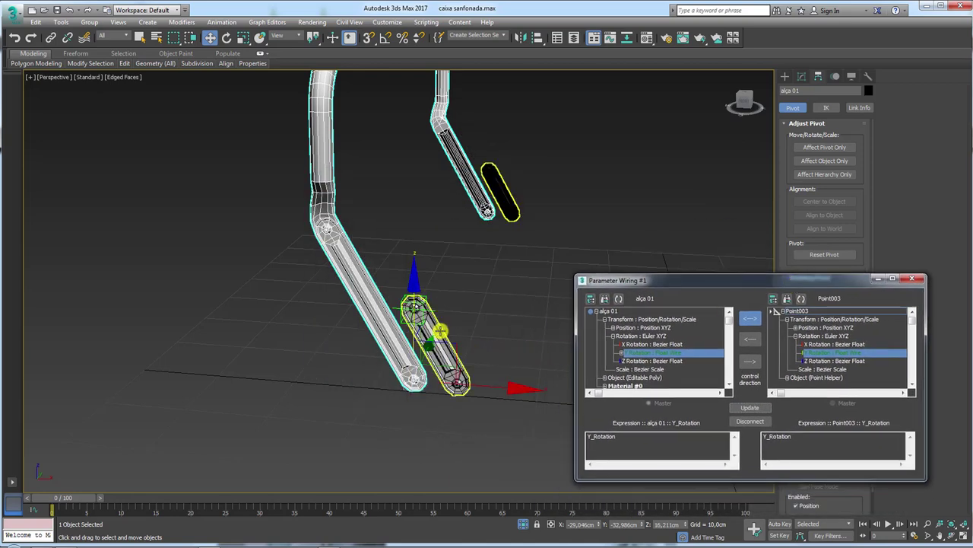
left_click(425, 299)
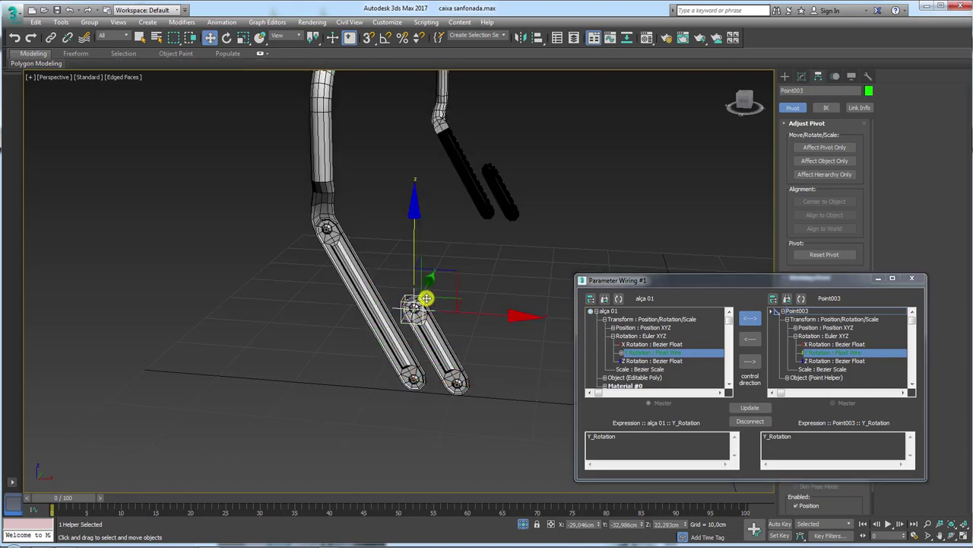